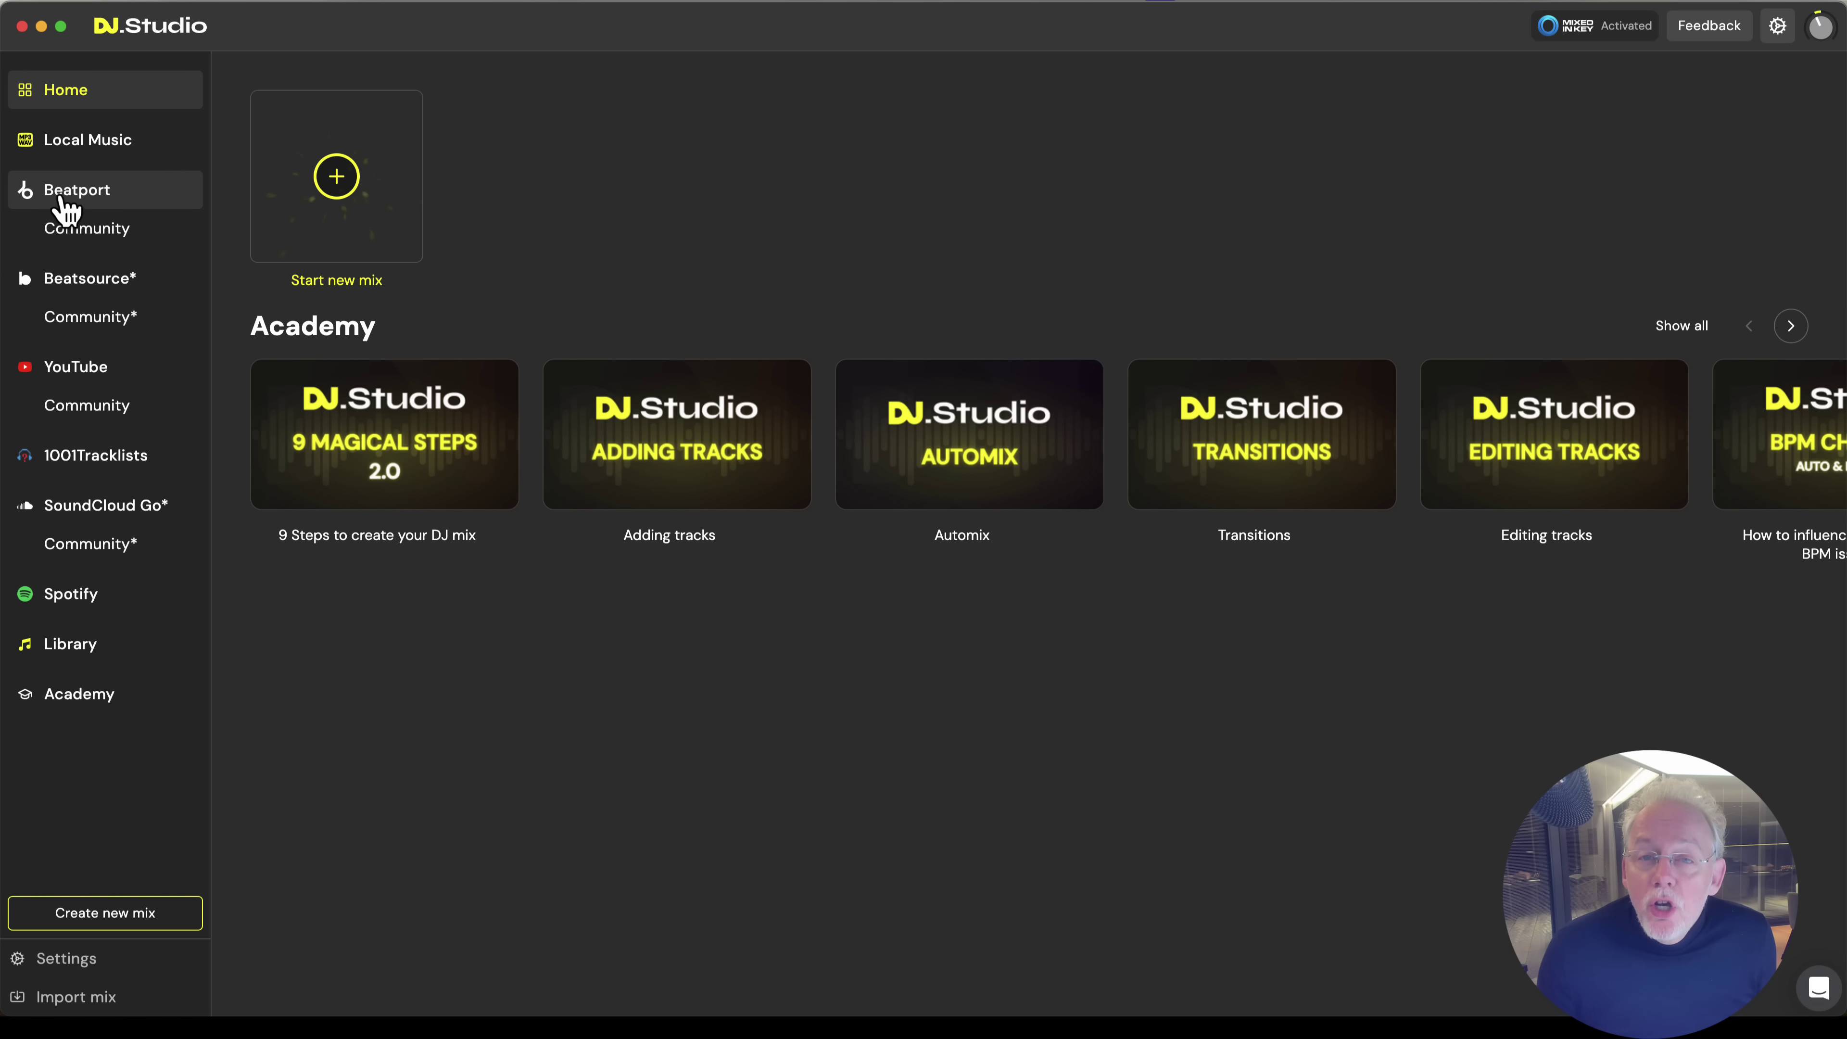
# Start a new Beatport mix, generate and copy an extended free-trial coupon code, and enter the Beatport login.
pyautogui.click(118, 194)
pyautogui.click(338, 244)
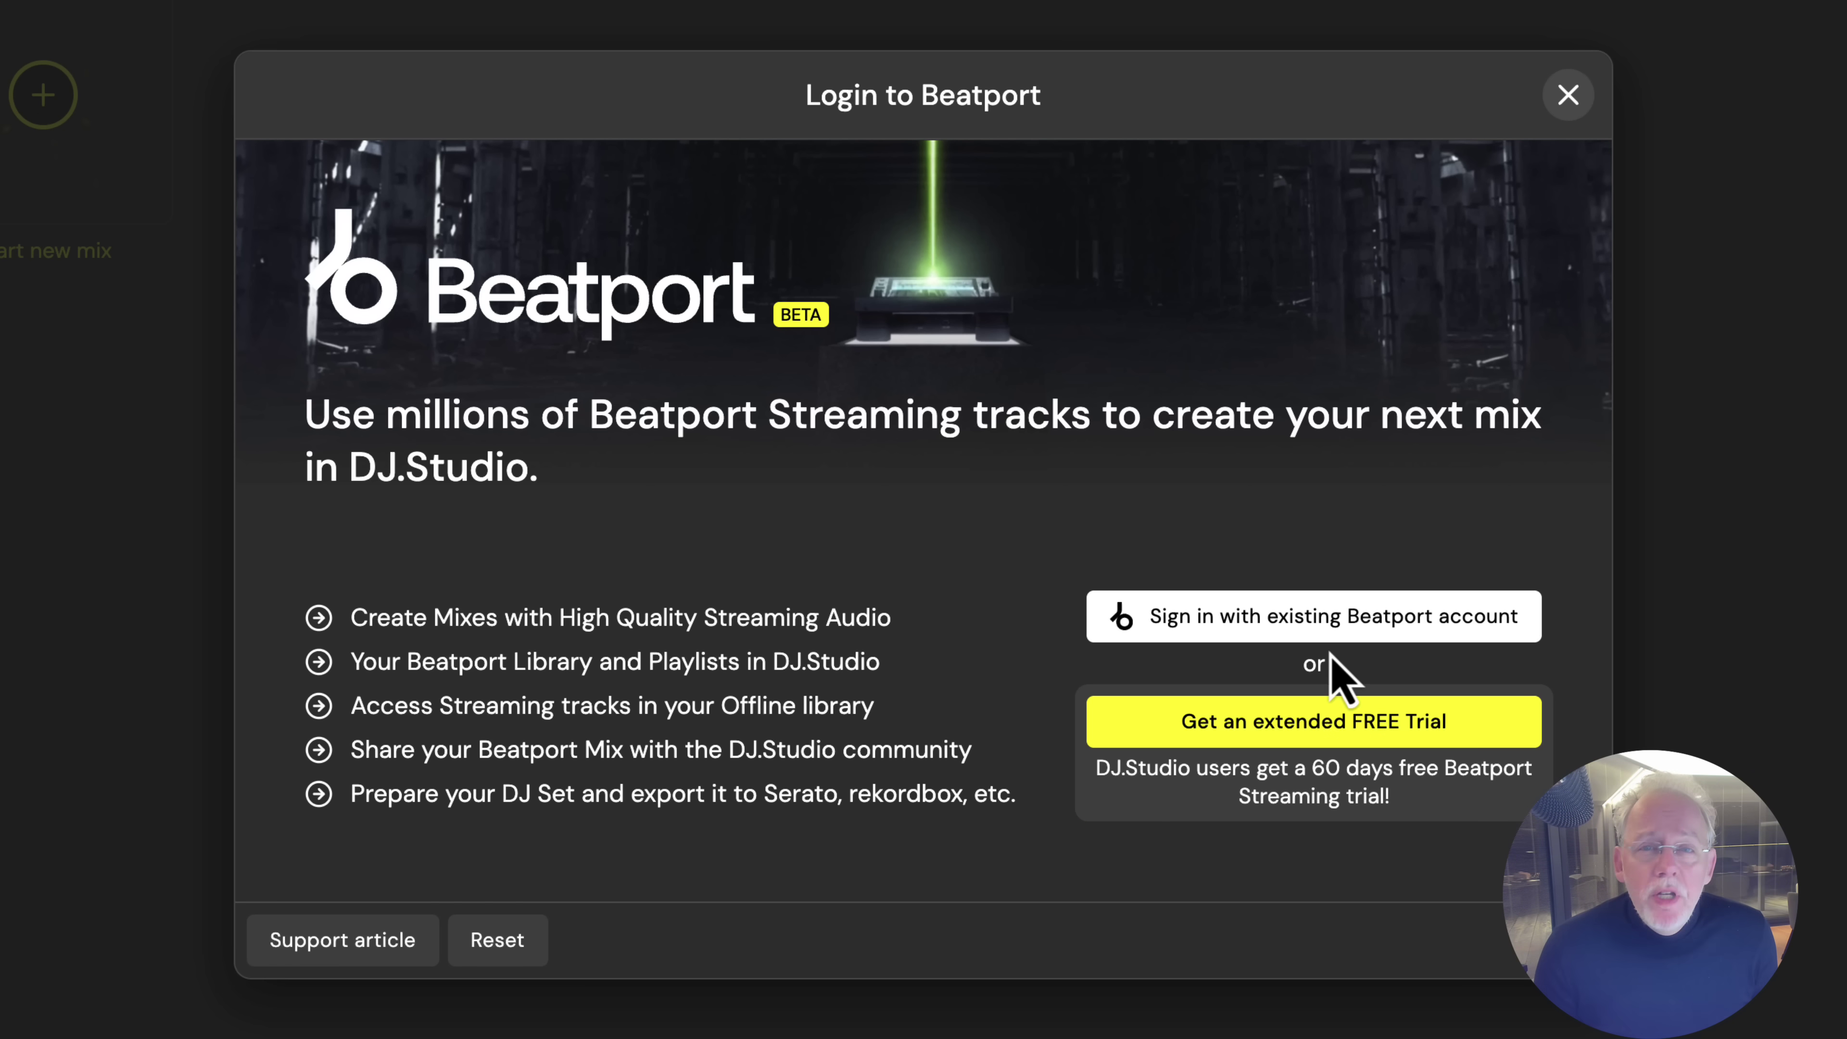
pyautogui.click(1309, 716)
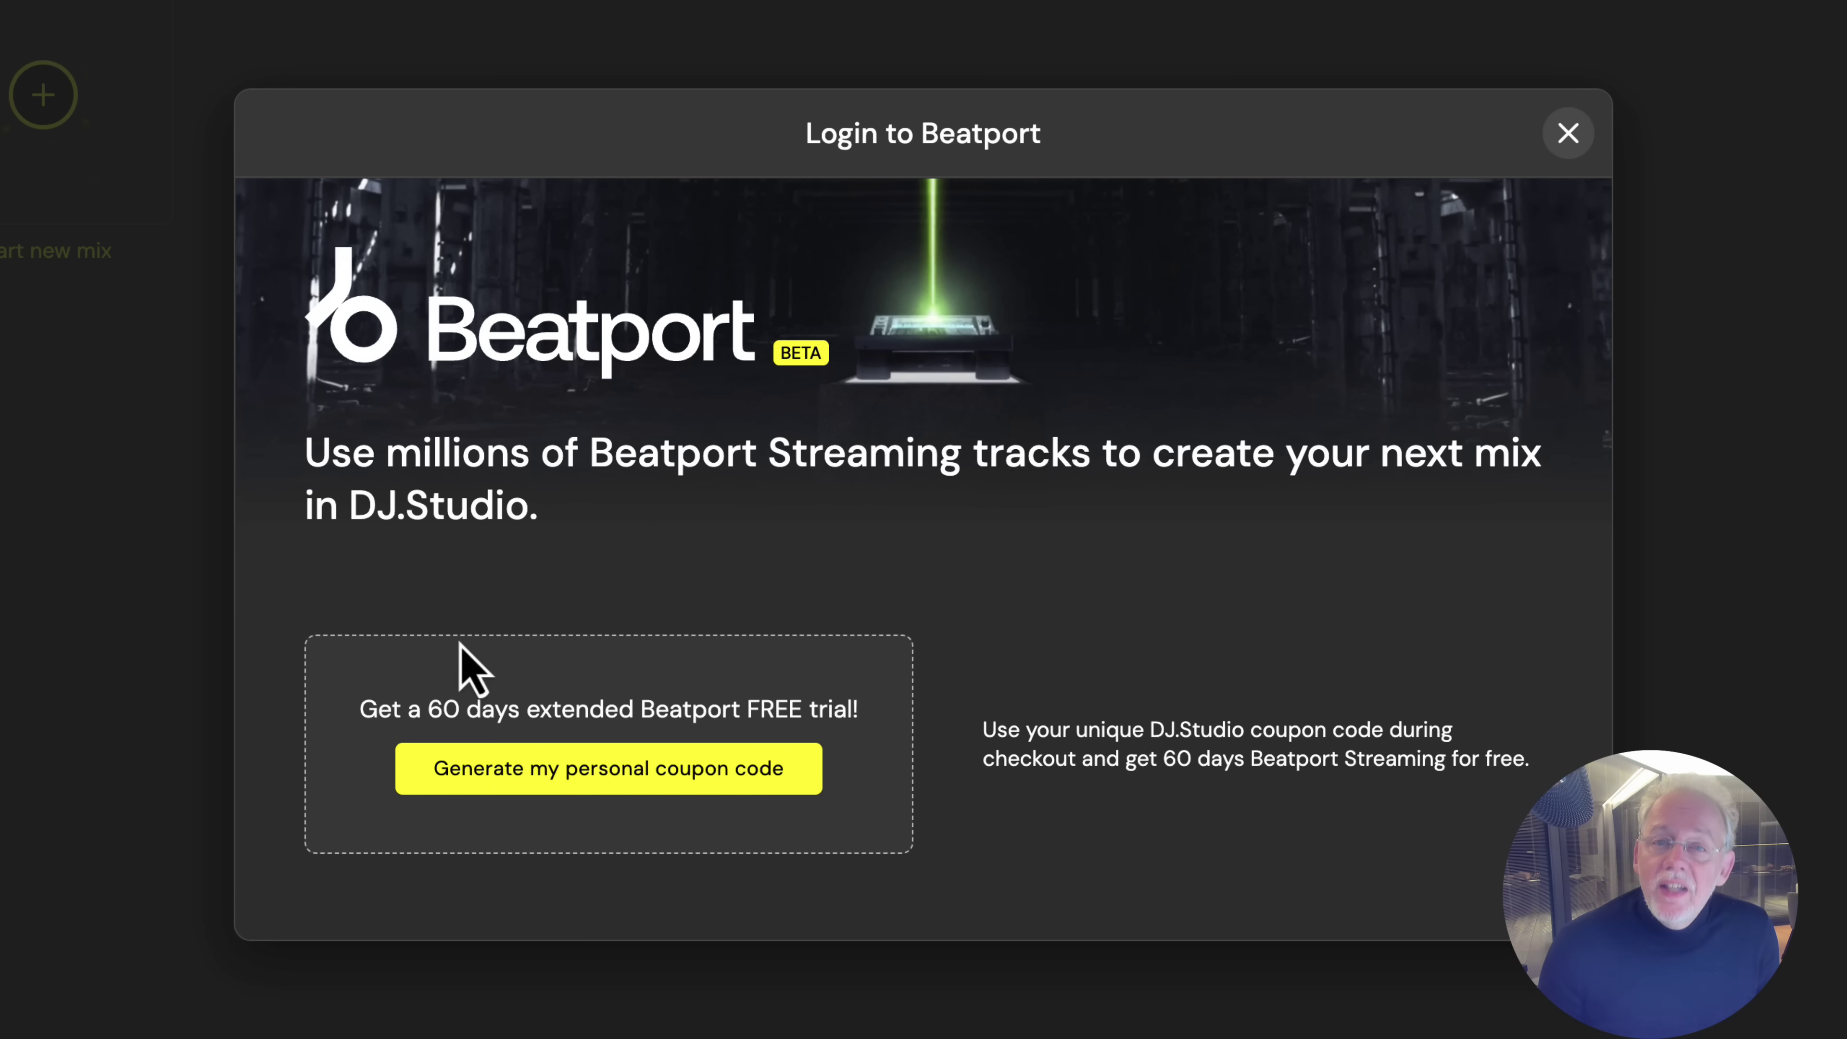
pyautogui.click(603, 772)
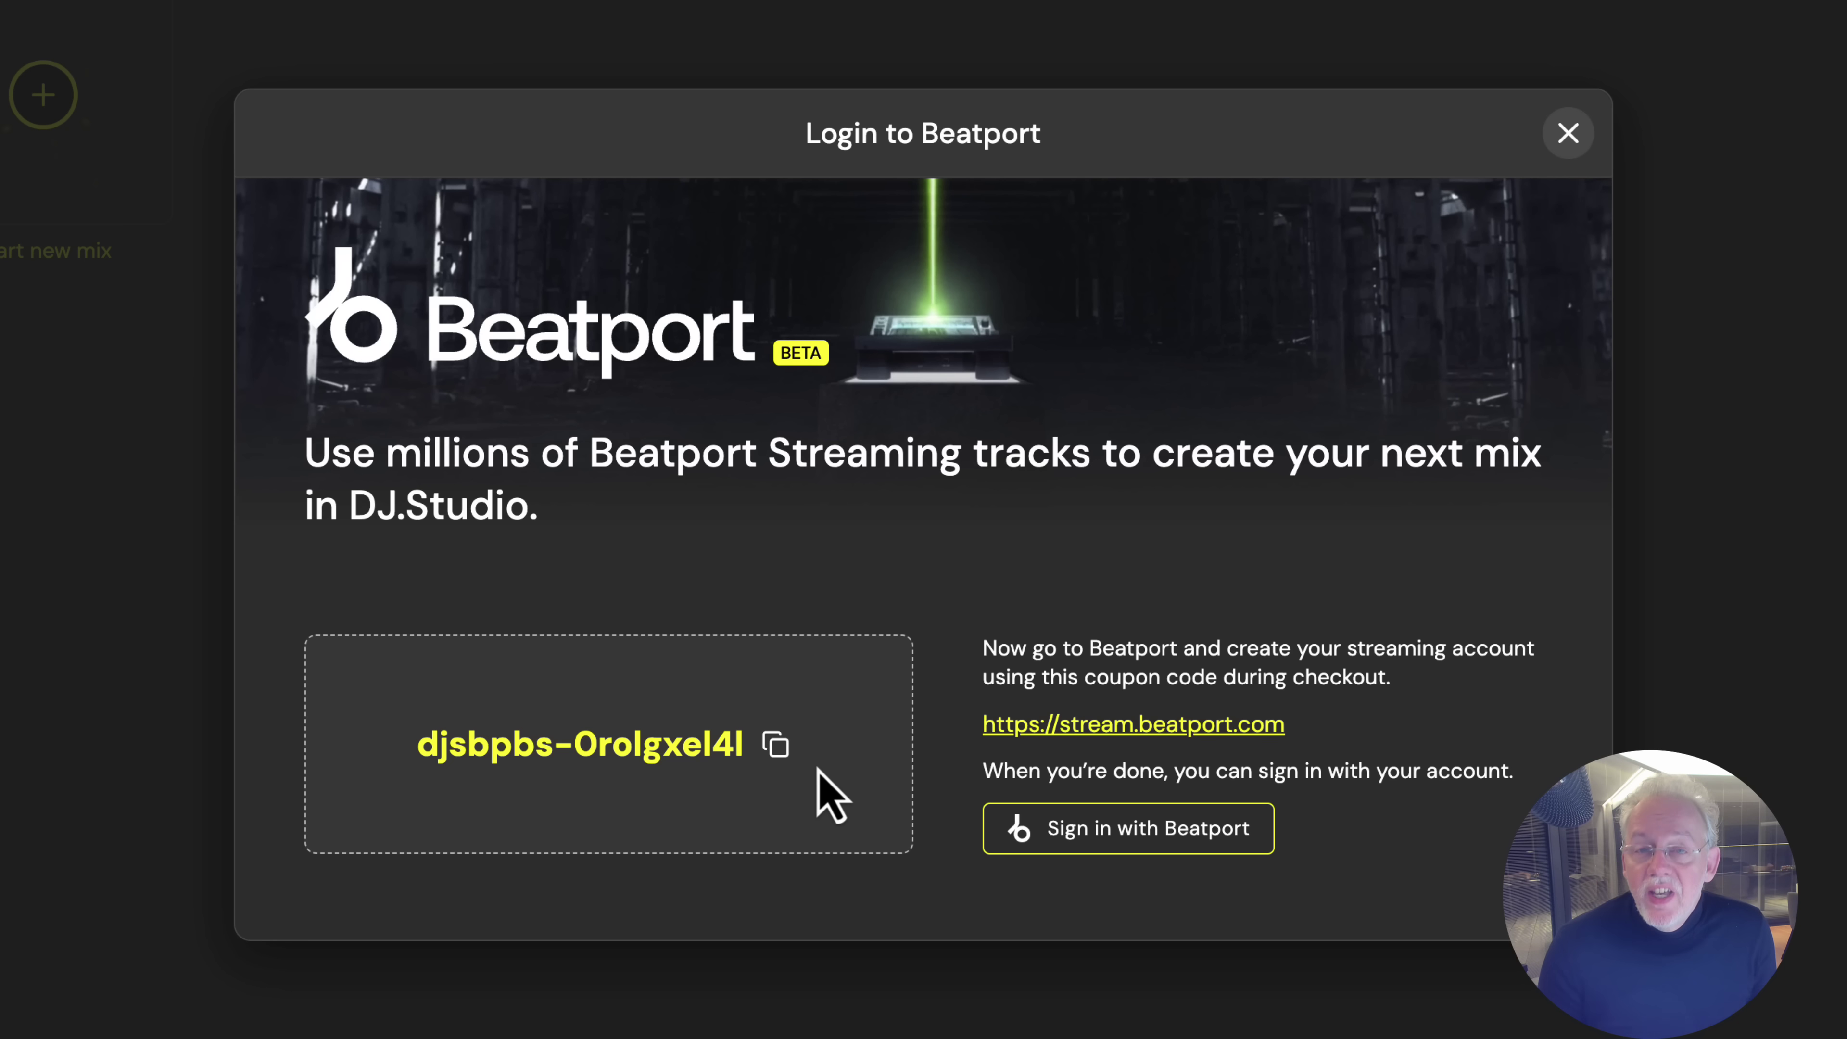
pyautogui.click(775, 749)
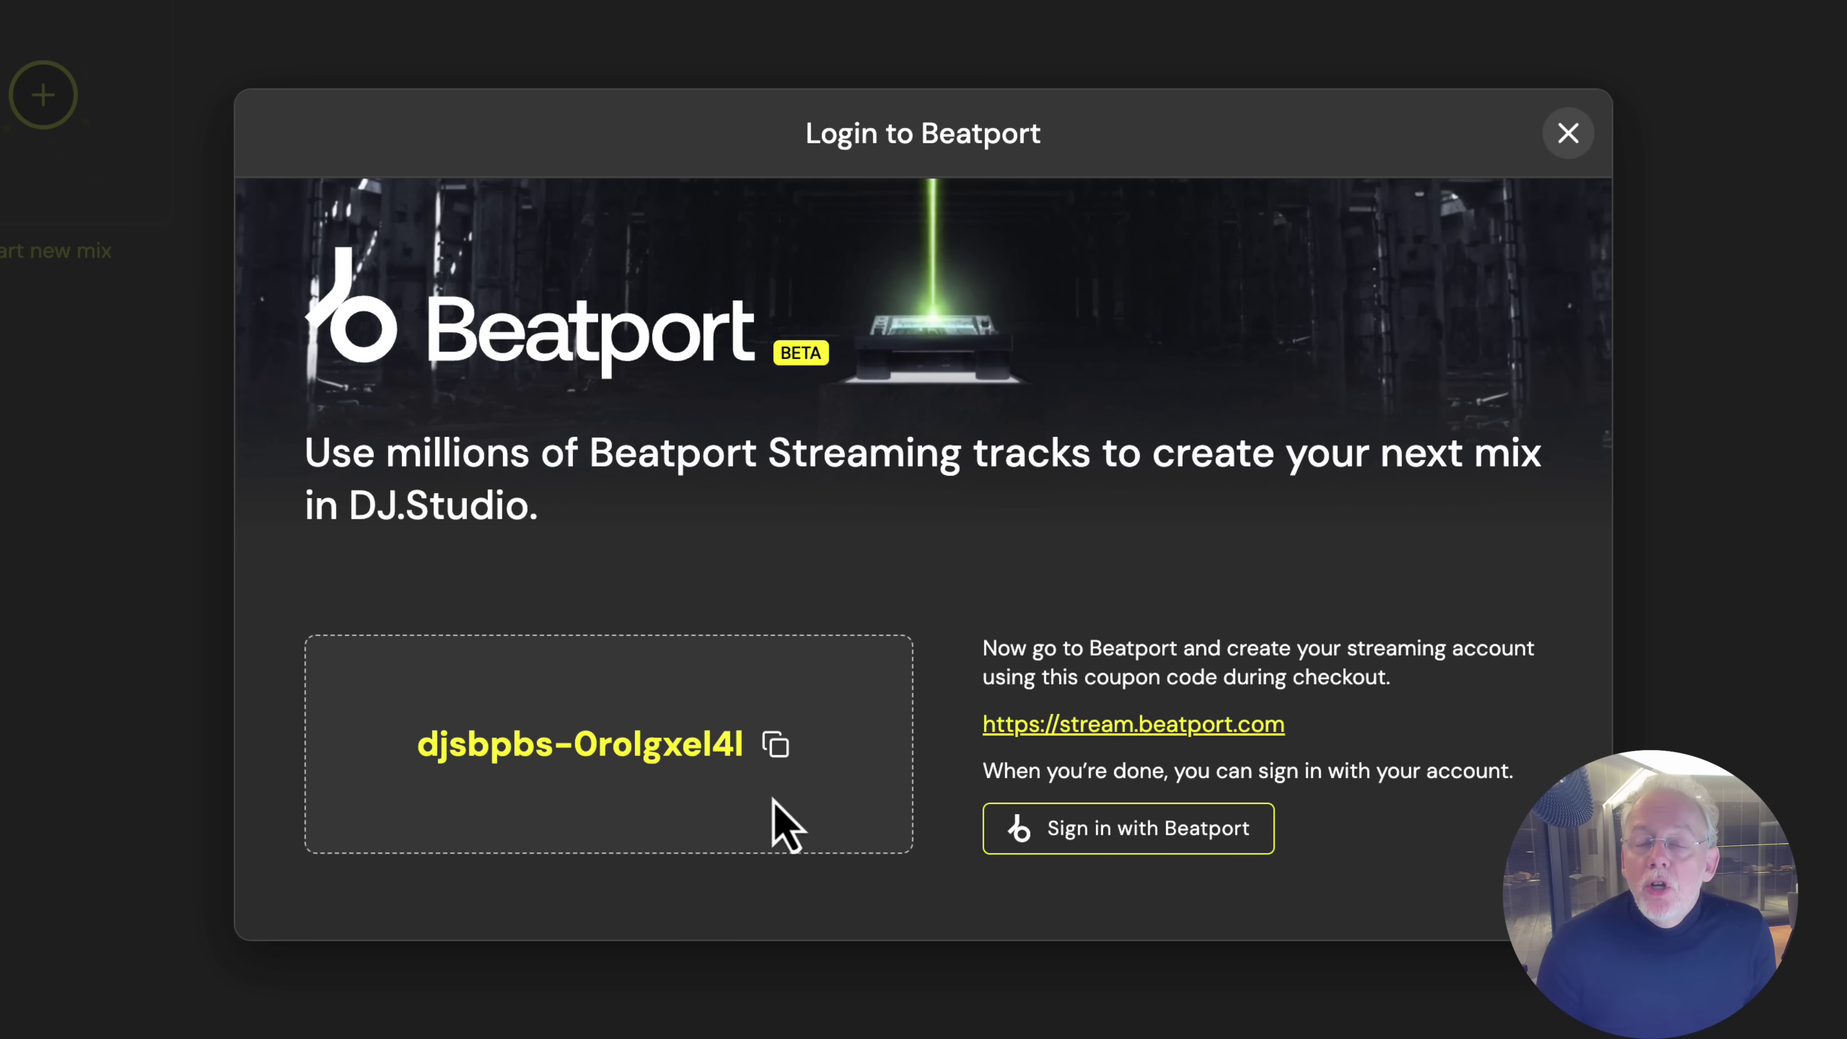
pyautogui.write('sinterqlaas')
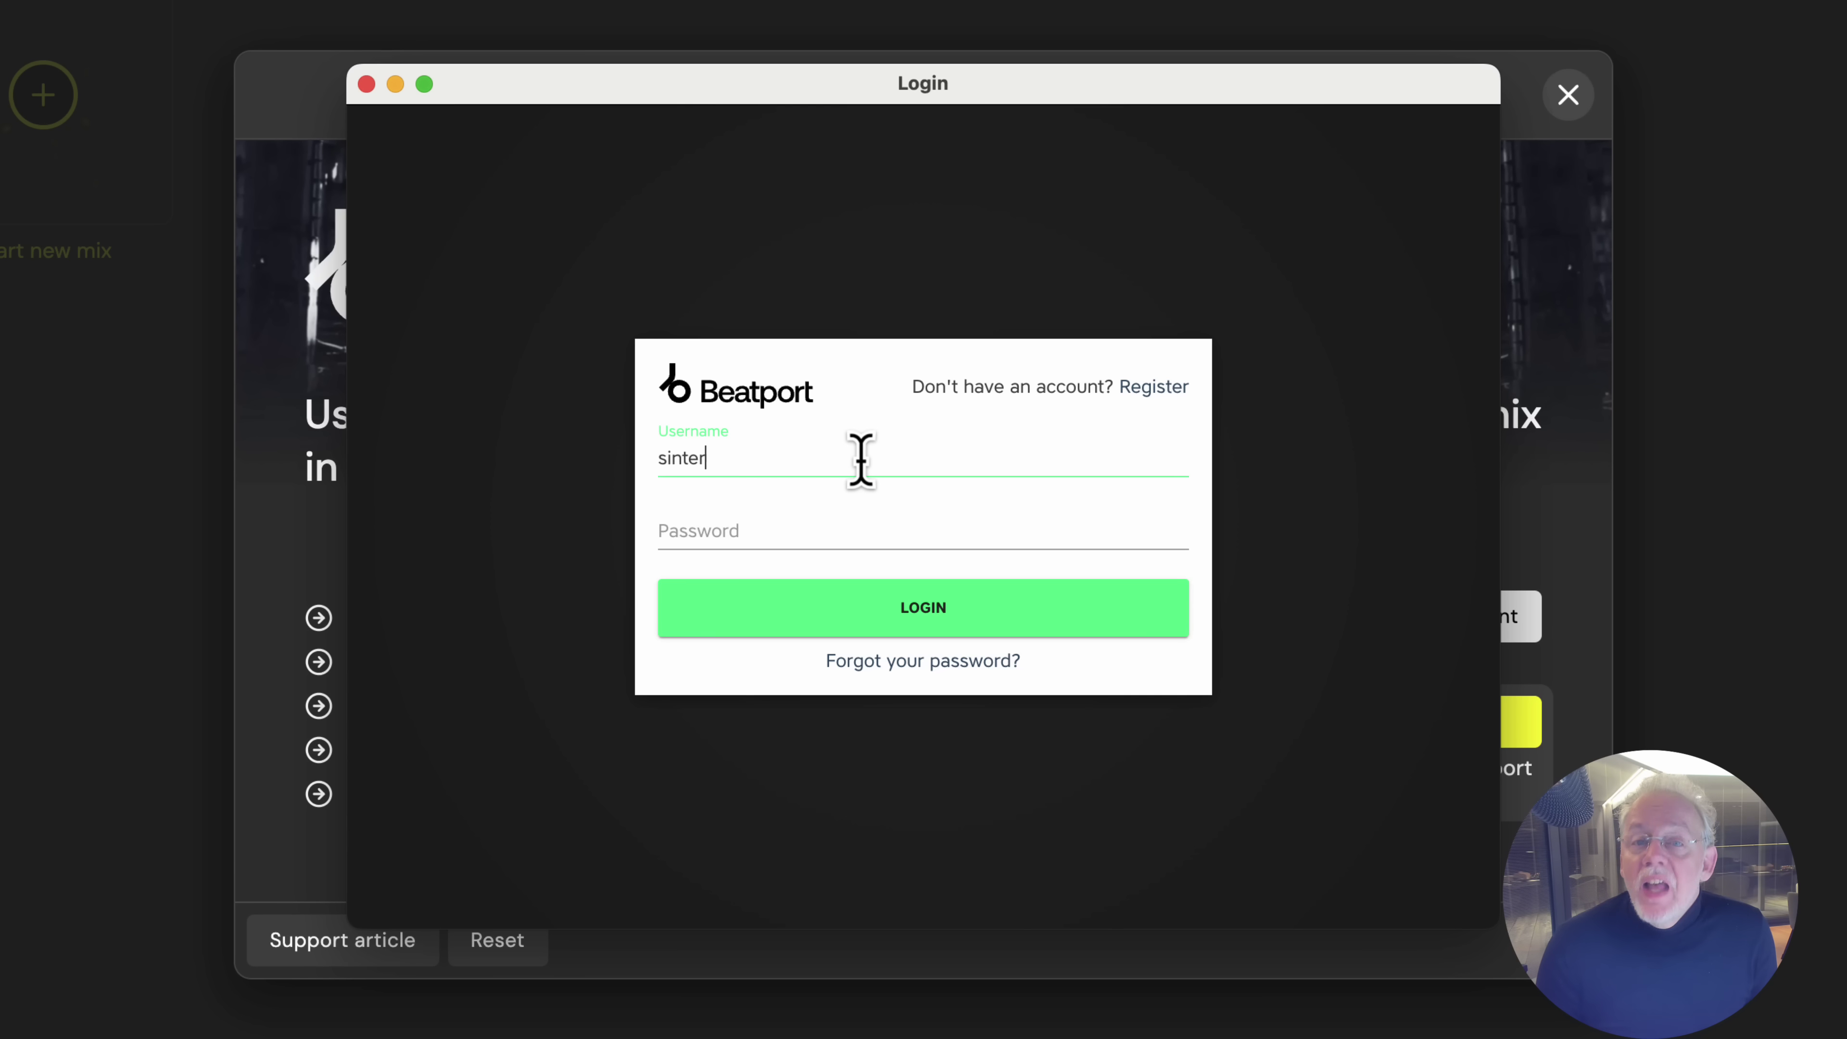
pyautogui.press('Tab')
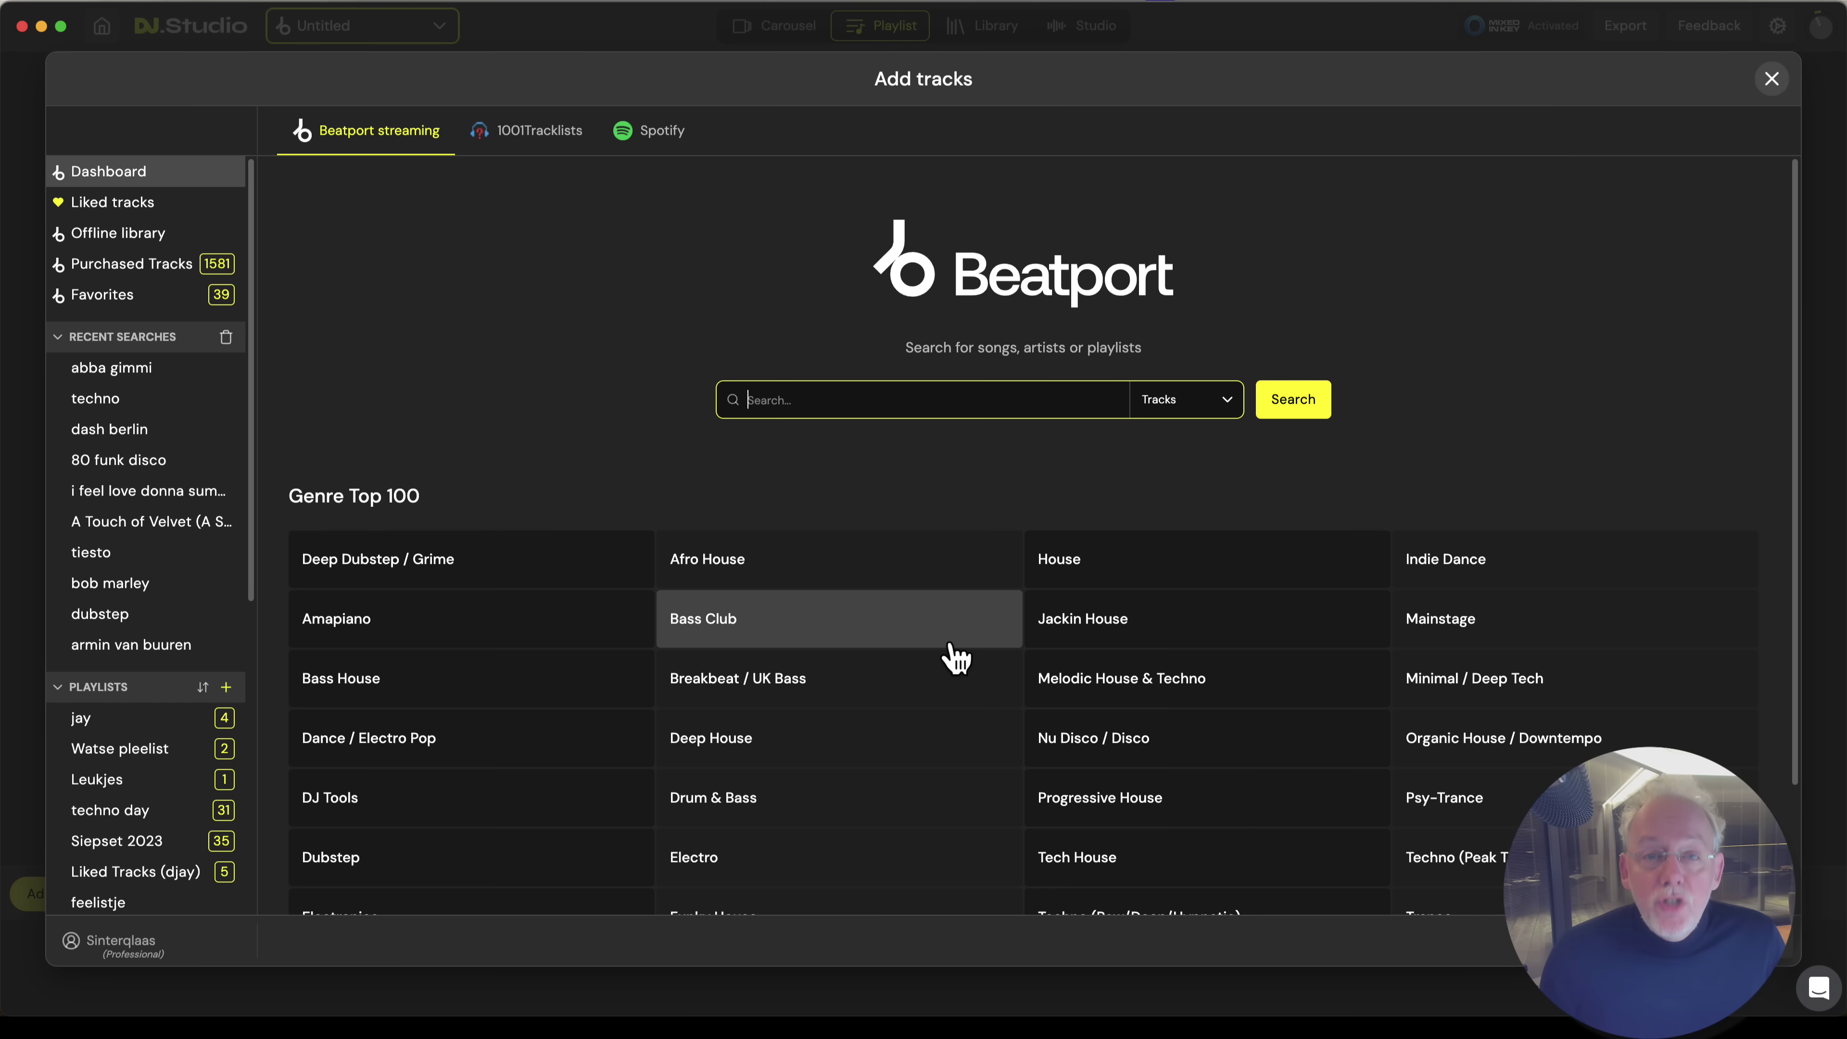
# Pause the preview and add the first seven purchased Beatport tracks to the mix.
pyautogui.scroll(-4, 145, 801)
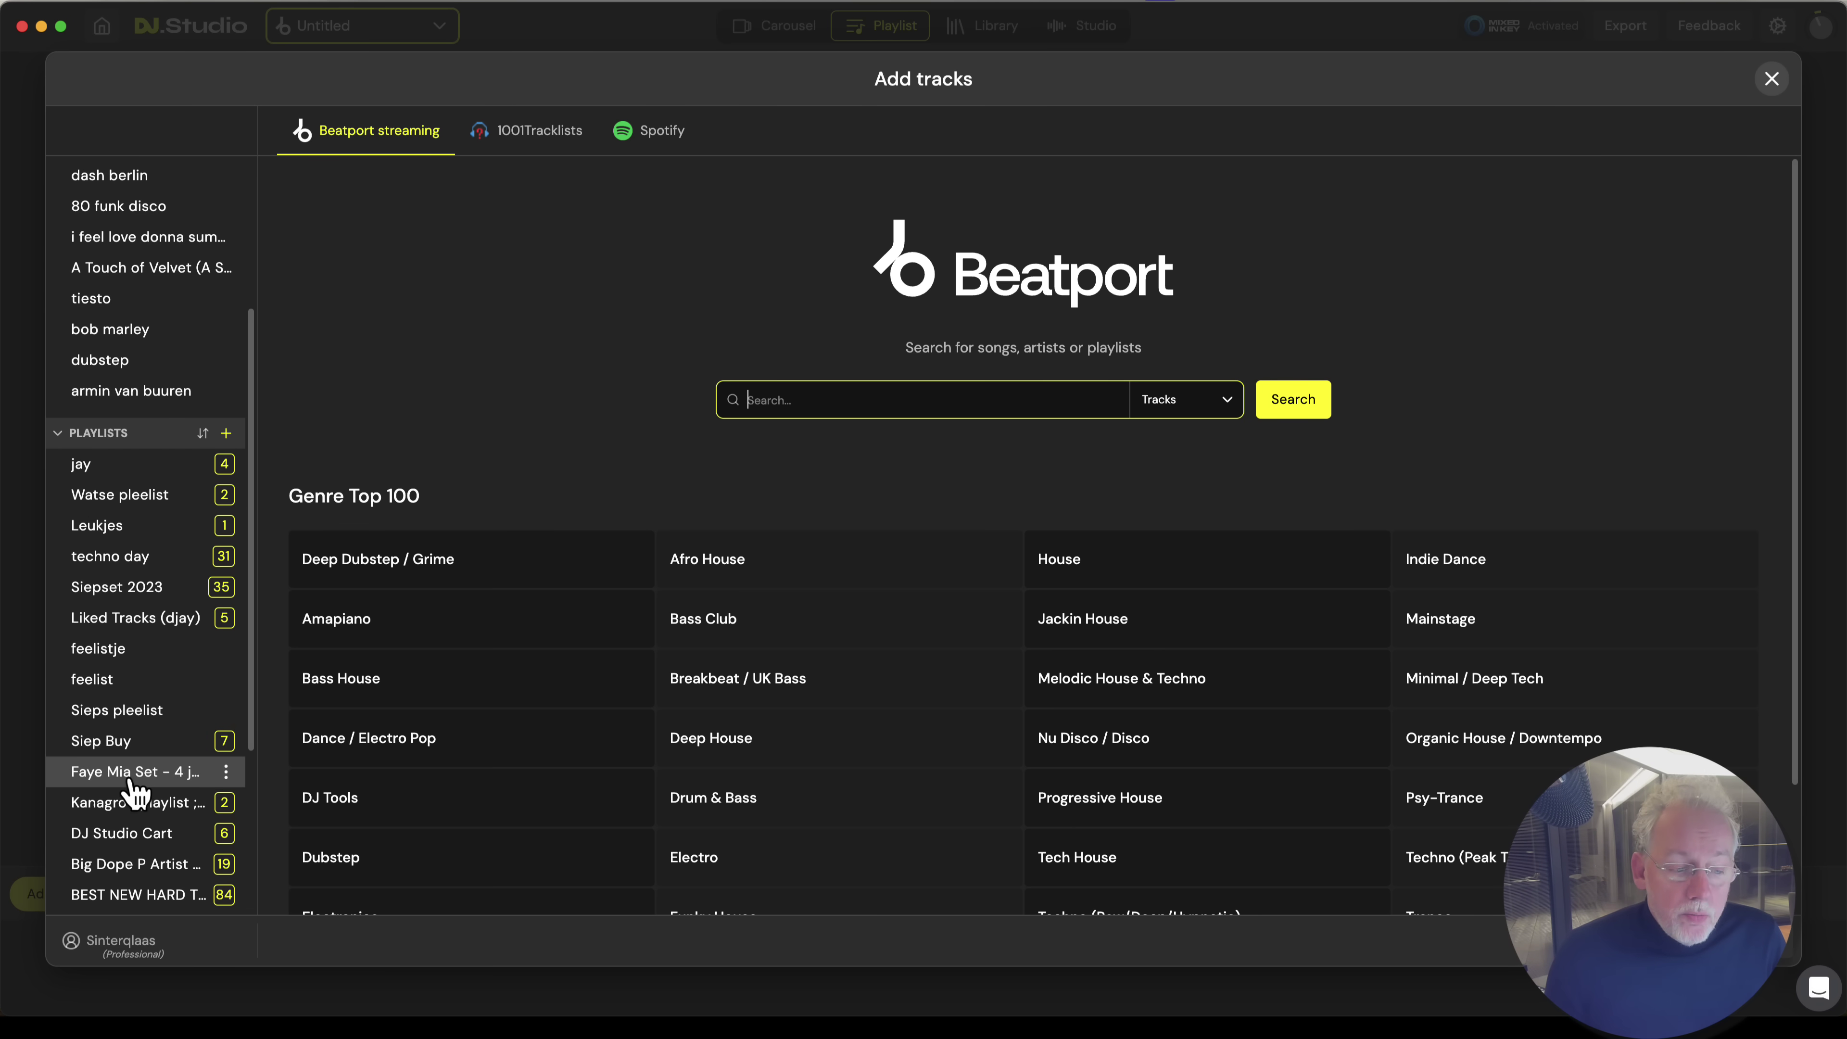
pyautogui.scroll(4, 152, 677)
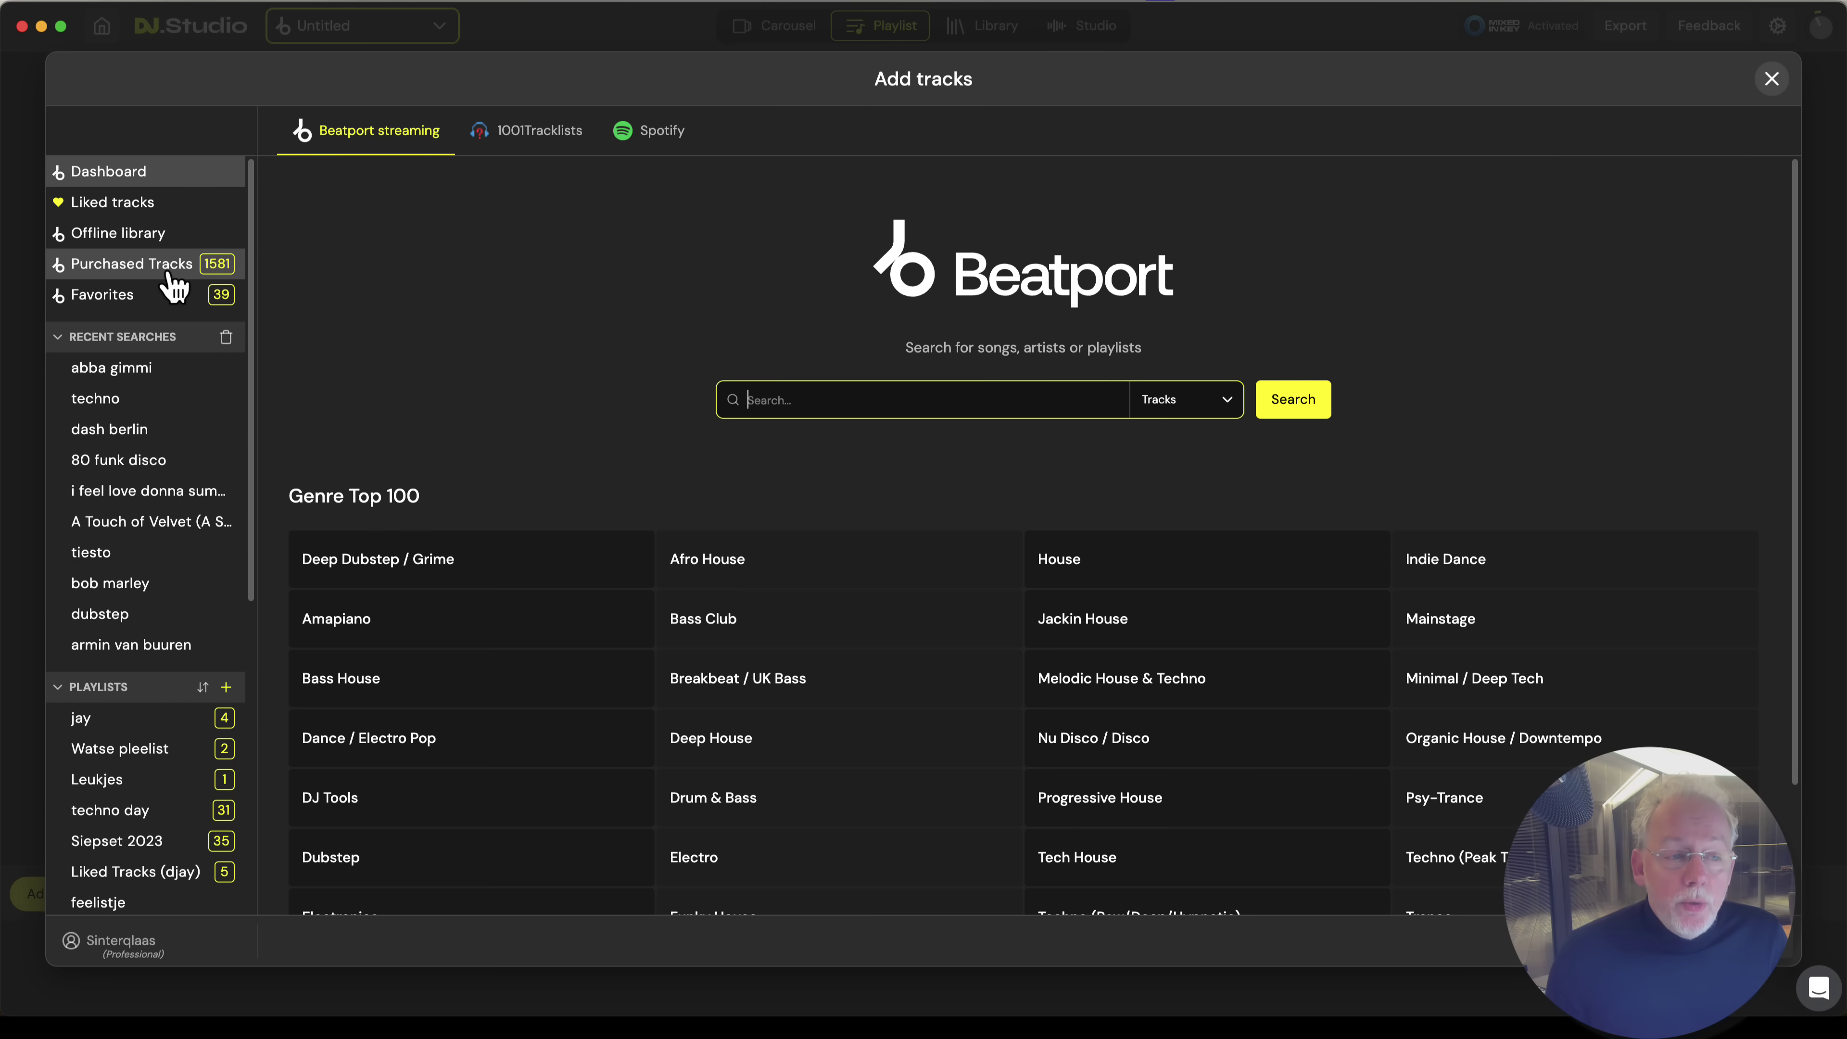
pyautogui.click(138, 266)
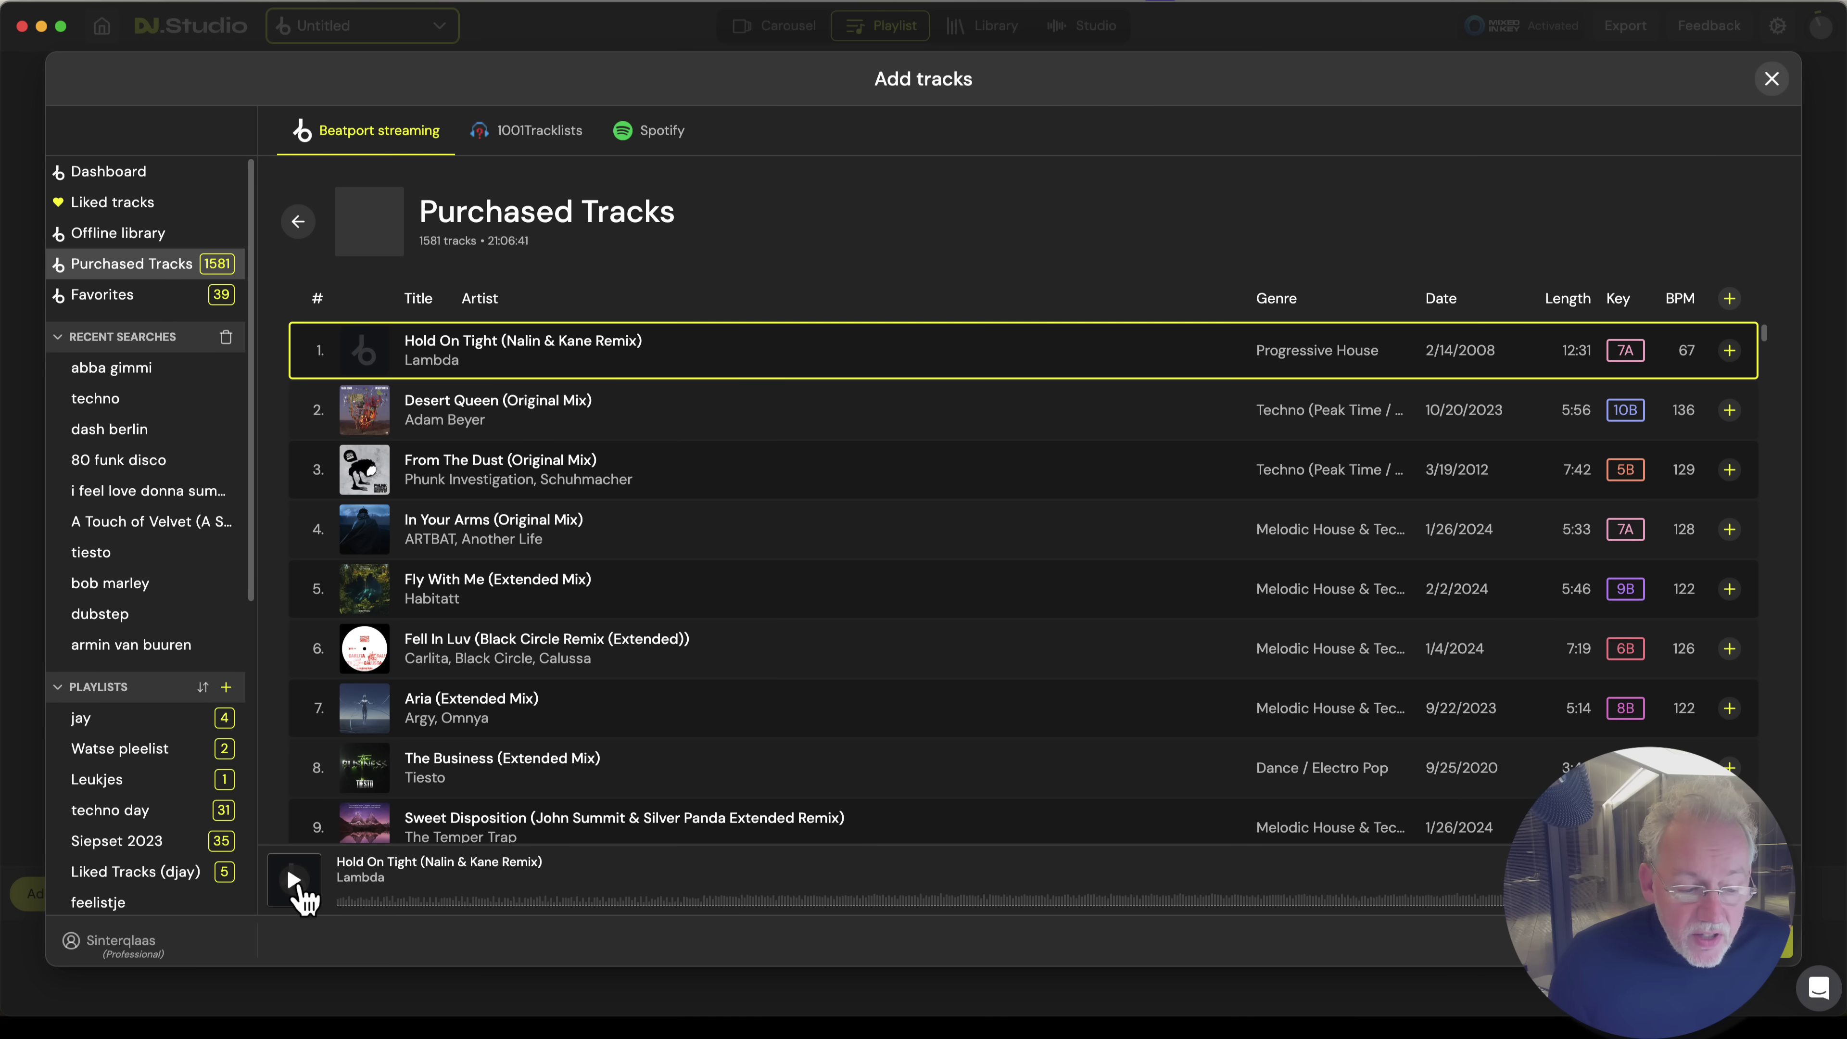
pyautogui.click(298, 883)
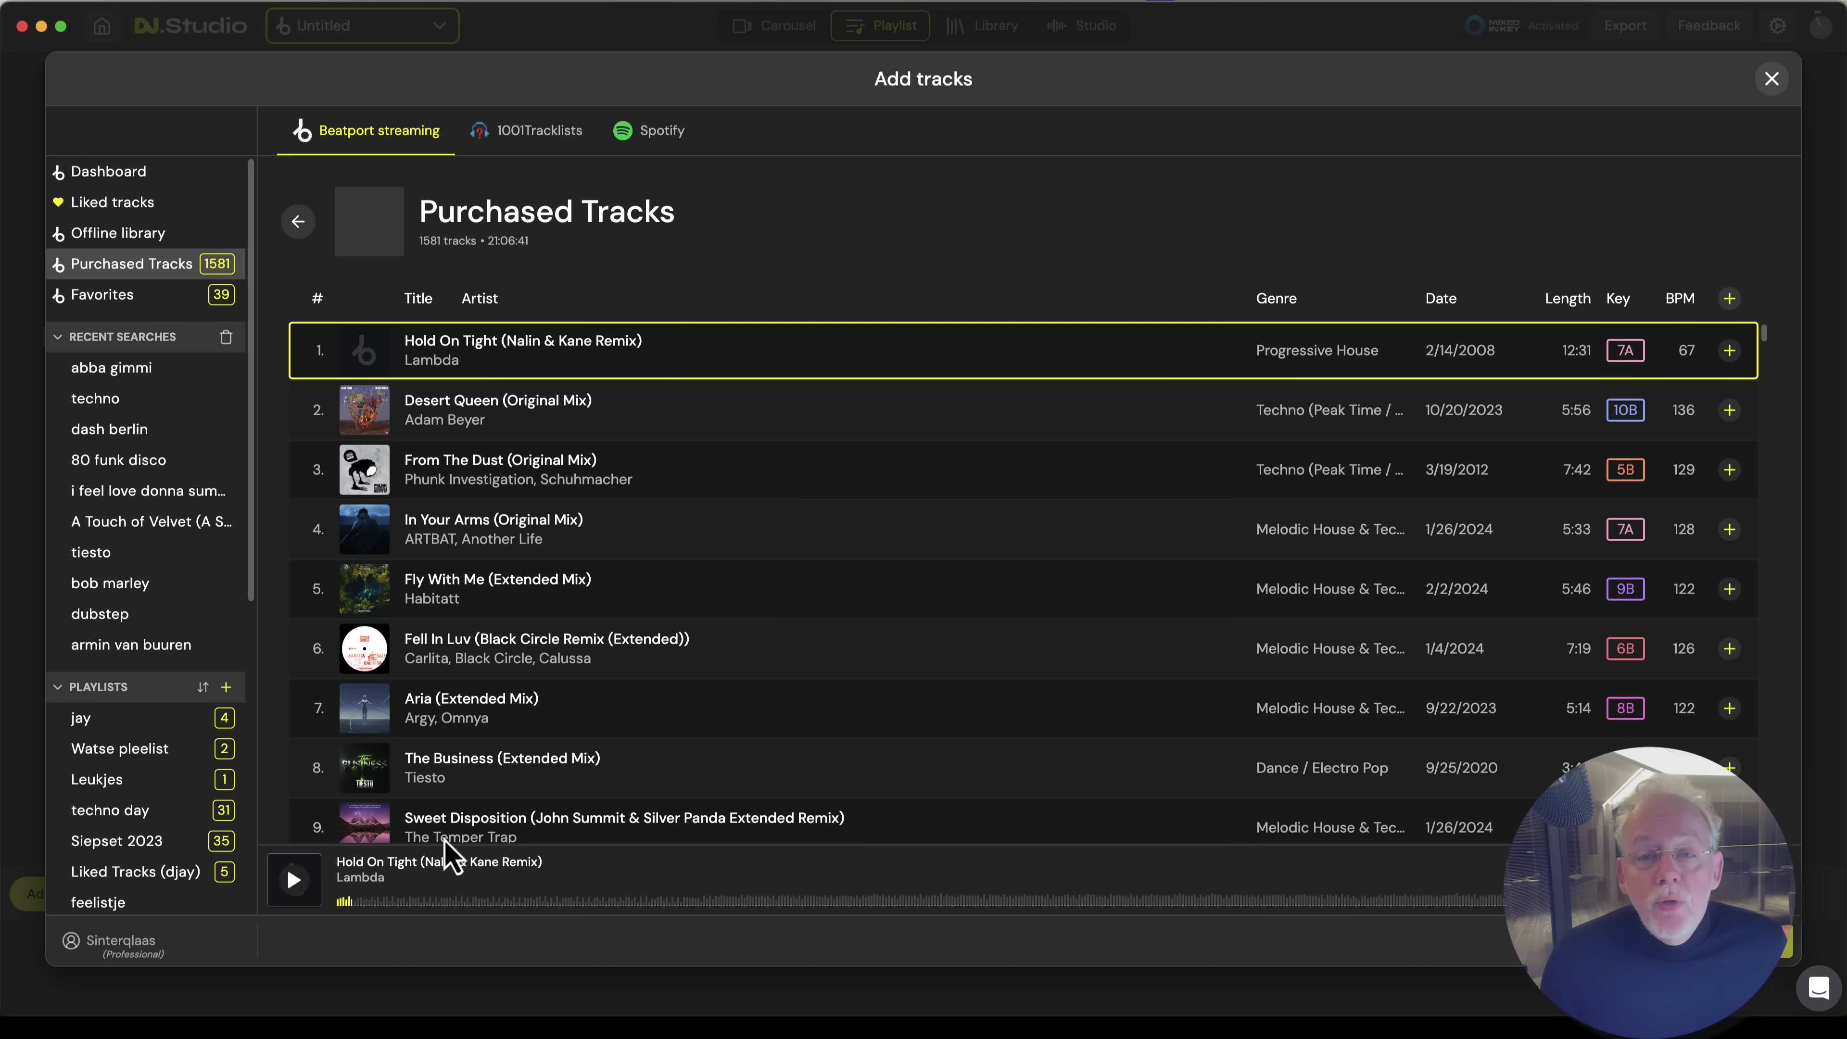
pyautogui.click(1729, 350)
pyautogui.keyDown('shift'); pyautogui.click(1729, 708); pyautogui.keyUp('shift')
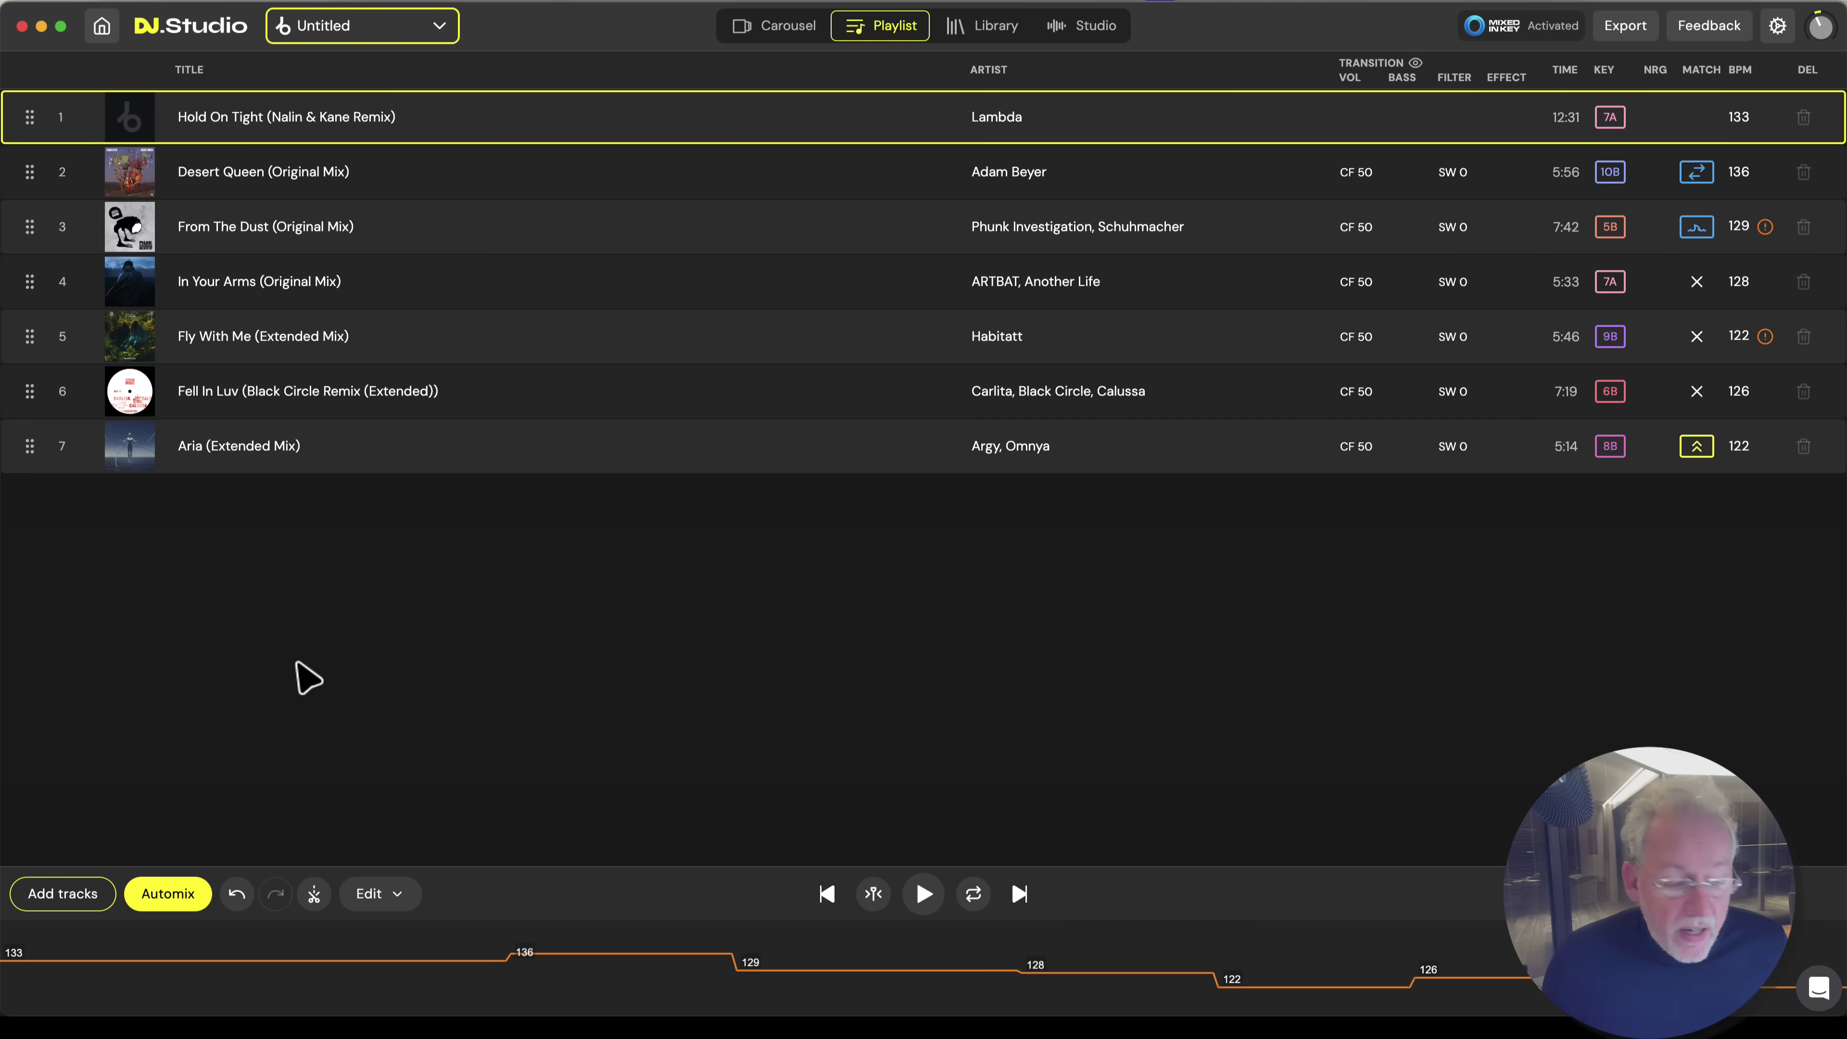
# Search Beatport for 'tiesto' and preview Pepas, The Business and Do It To It.
pyautogui.click(62, 893)
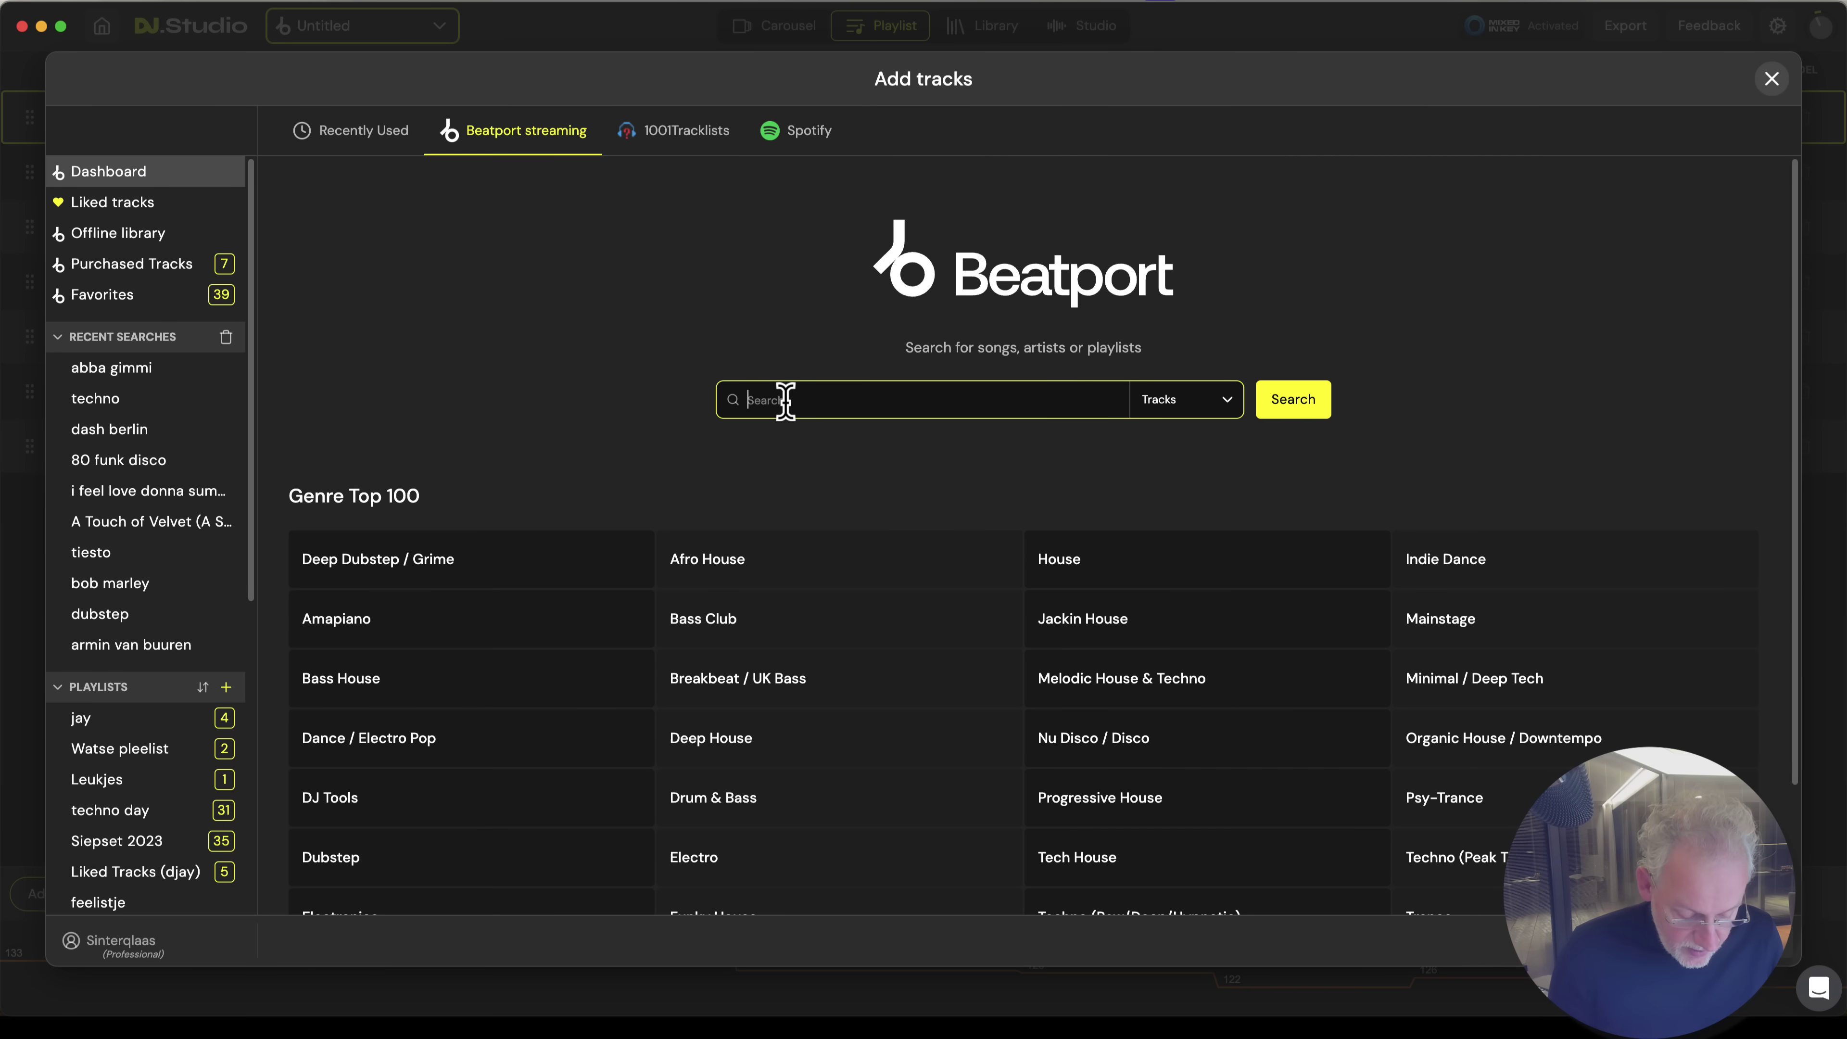
pyautogui.press('Return')
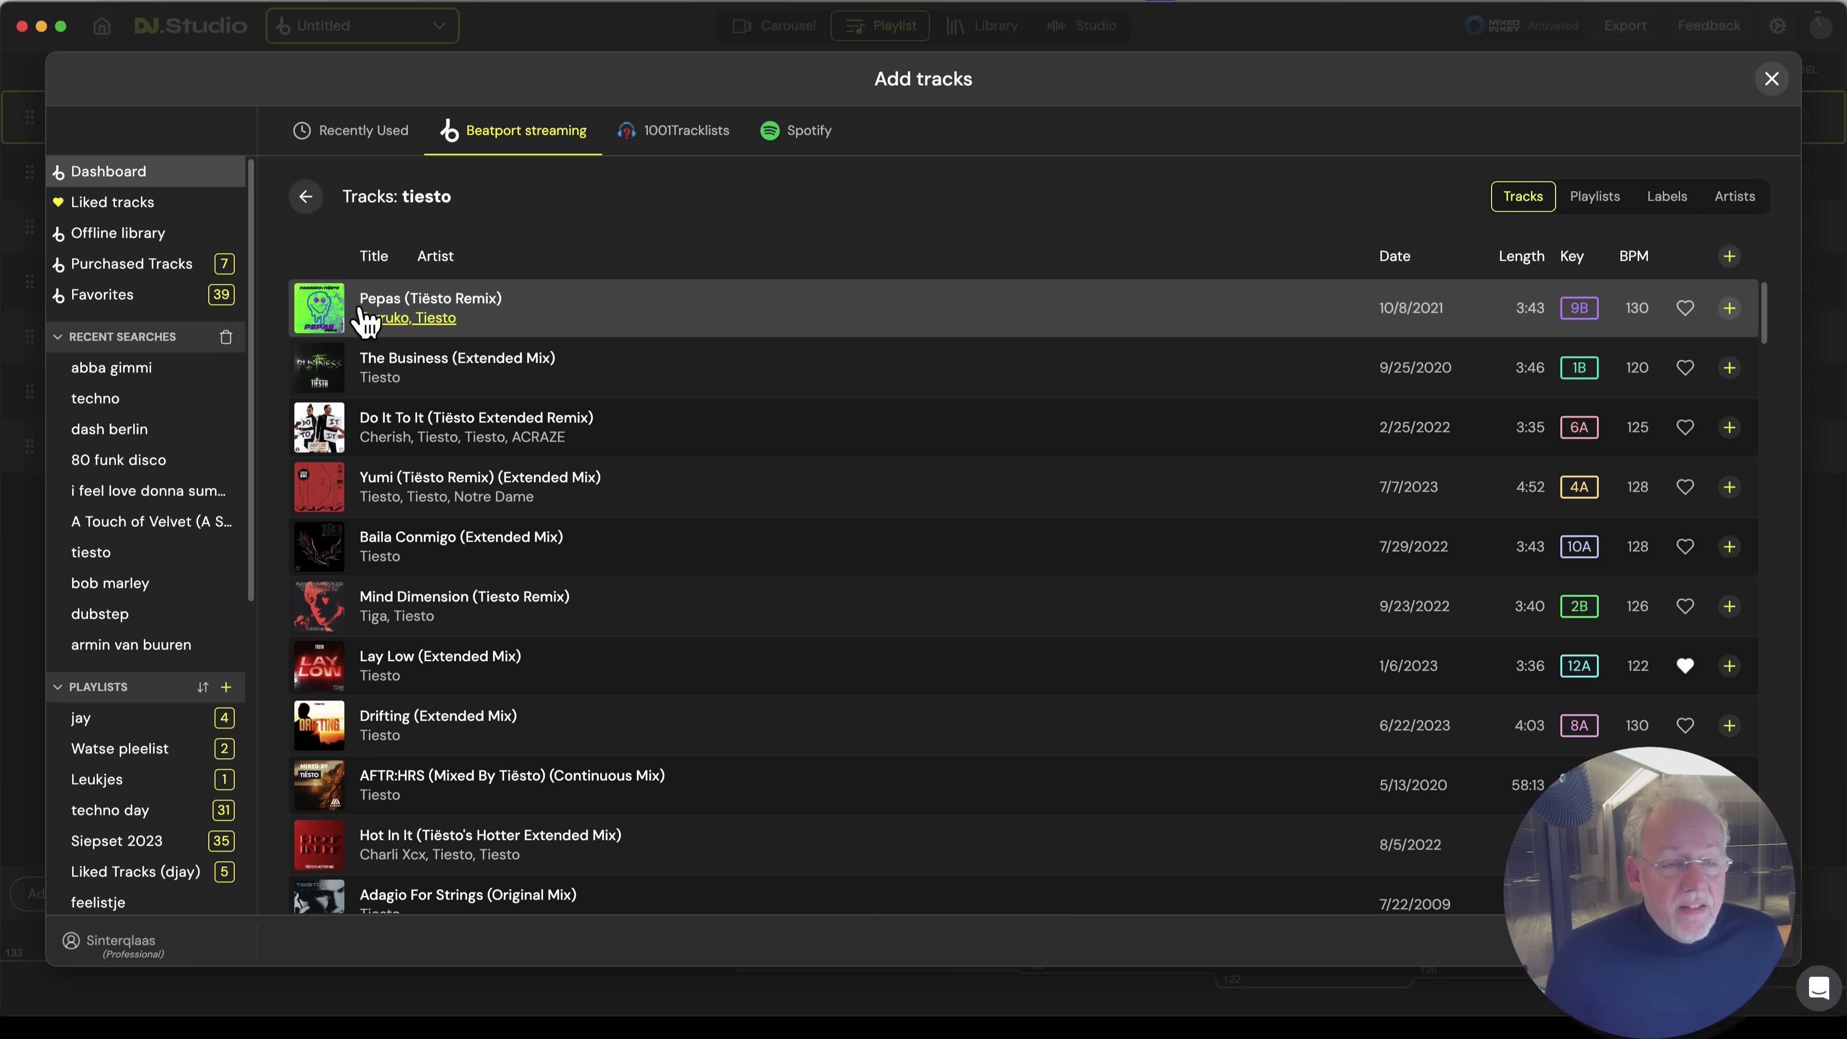
pyautogui.click(695, 333)
pyautogui.click(298, 881)
pyautogui.moveTo(680, 909); pyautogui.dragTo(836, 906)
pyautogui.click(700, 367)
pyautogui.click(640, 440)
# Add Pepas, The Business, Do It To It, Yumi and Baila Conmigo to the mix.
pyautogui.click(1729, 308)
pyautogui.click(1728, 368)
pyautogui.click(1729, 427)
pyautogui.click(1729, 486)
pyautogui.click(1729, 546)
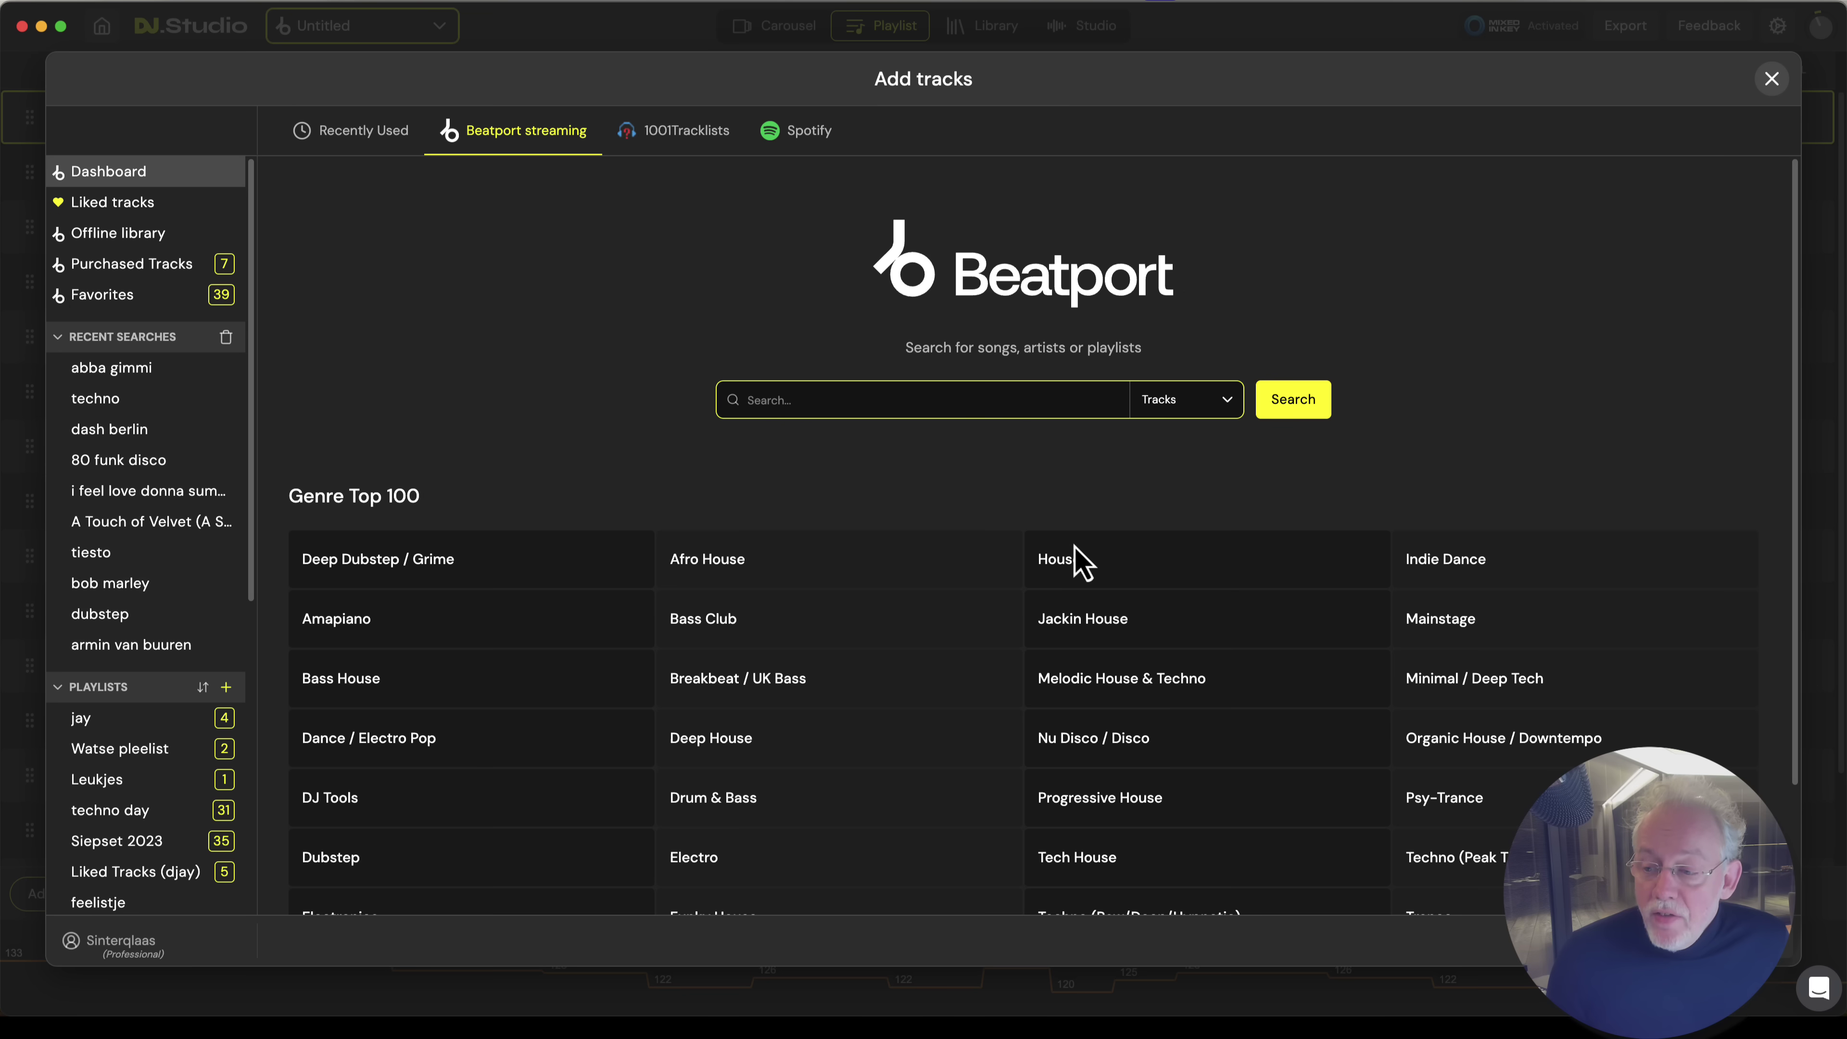
# Like Strange World, Children and Nightshapes in Melodic House & Techno, then view the Offline library.
pyautogui.click(1125, 696)
pyautogui.scroll(-10, 1354, 690)
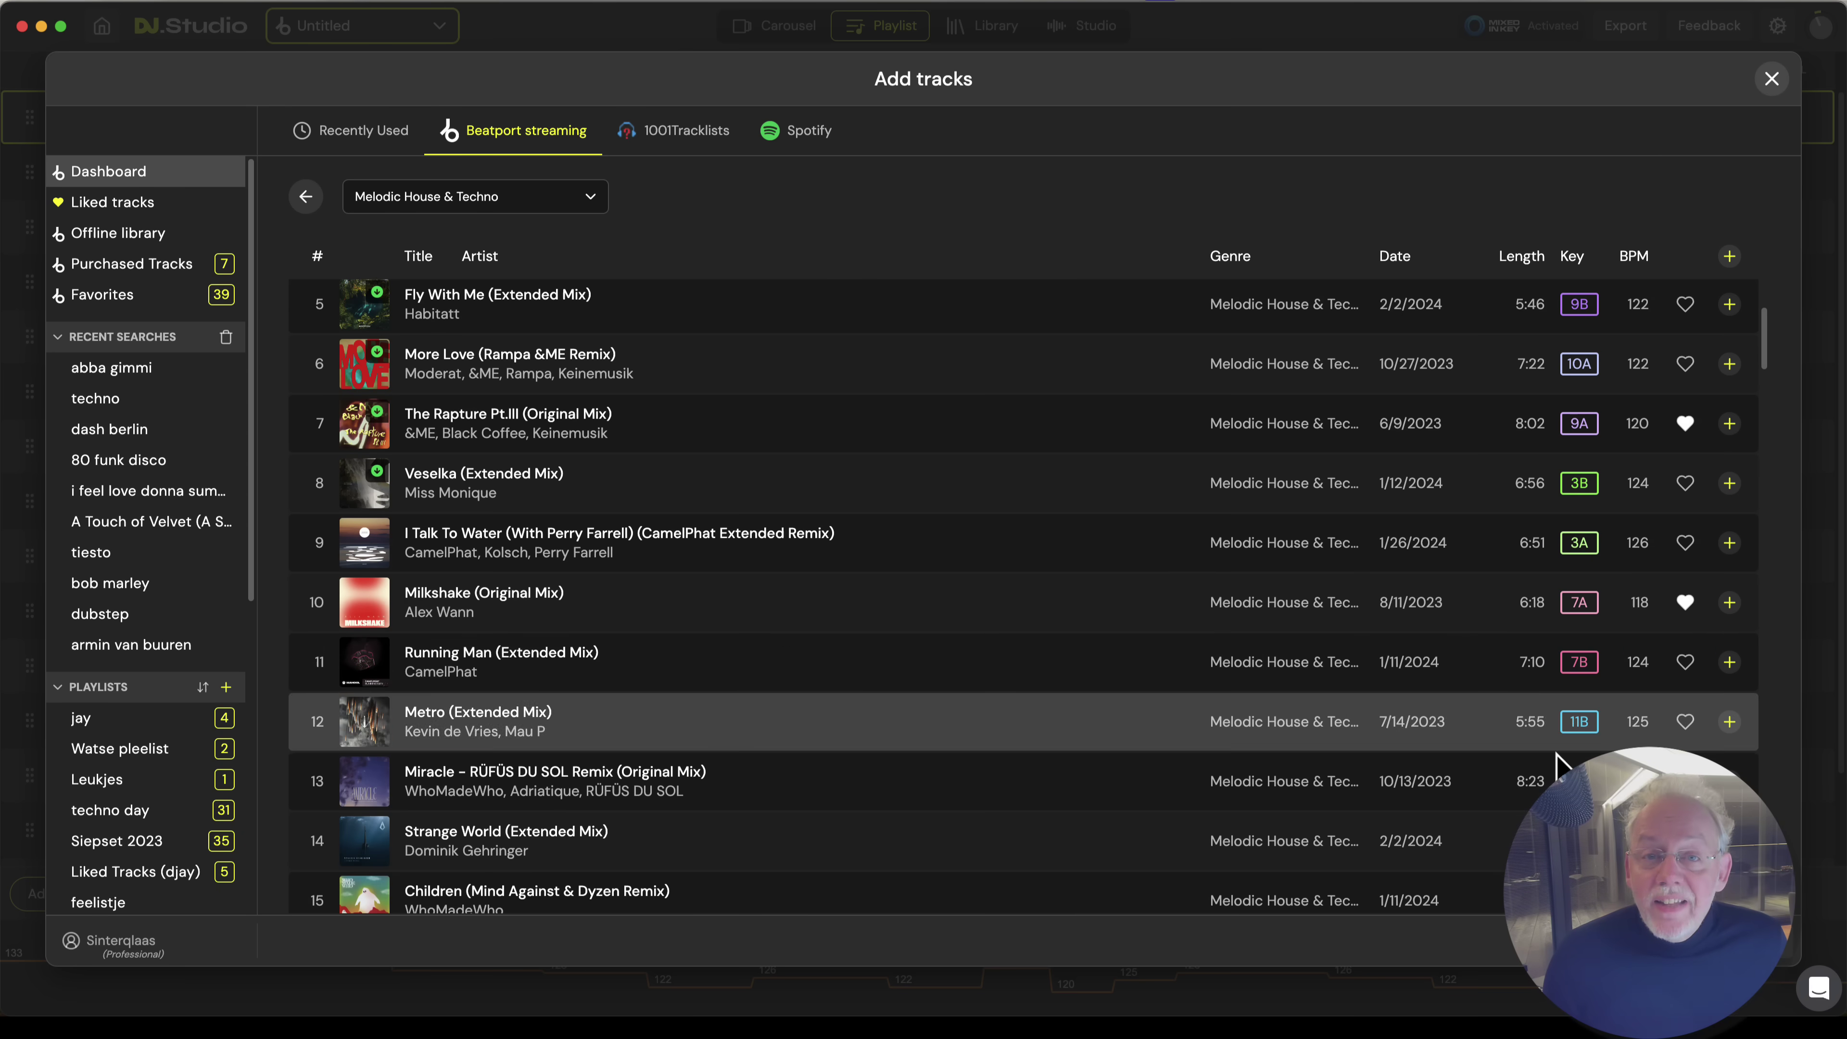
pyautogui.click(1685, 574)
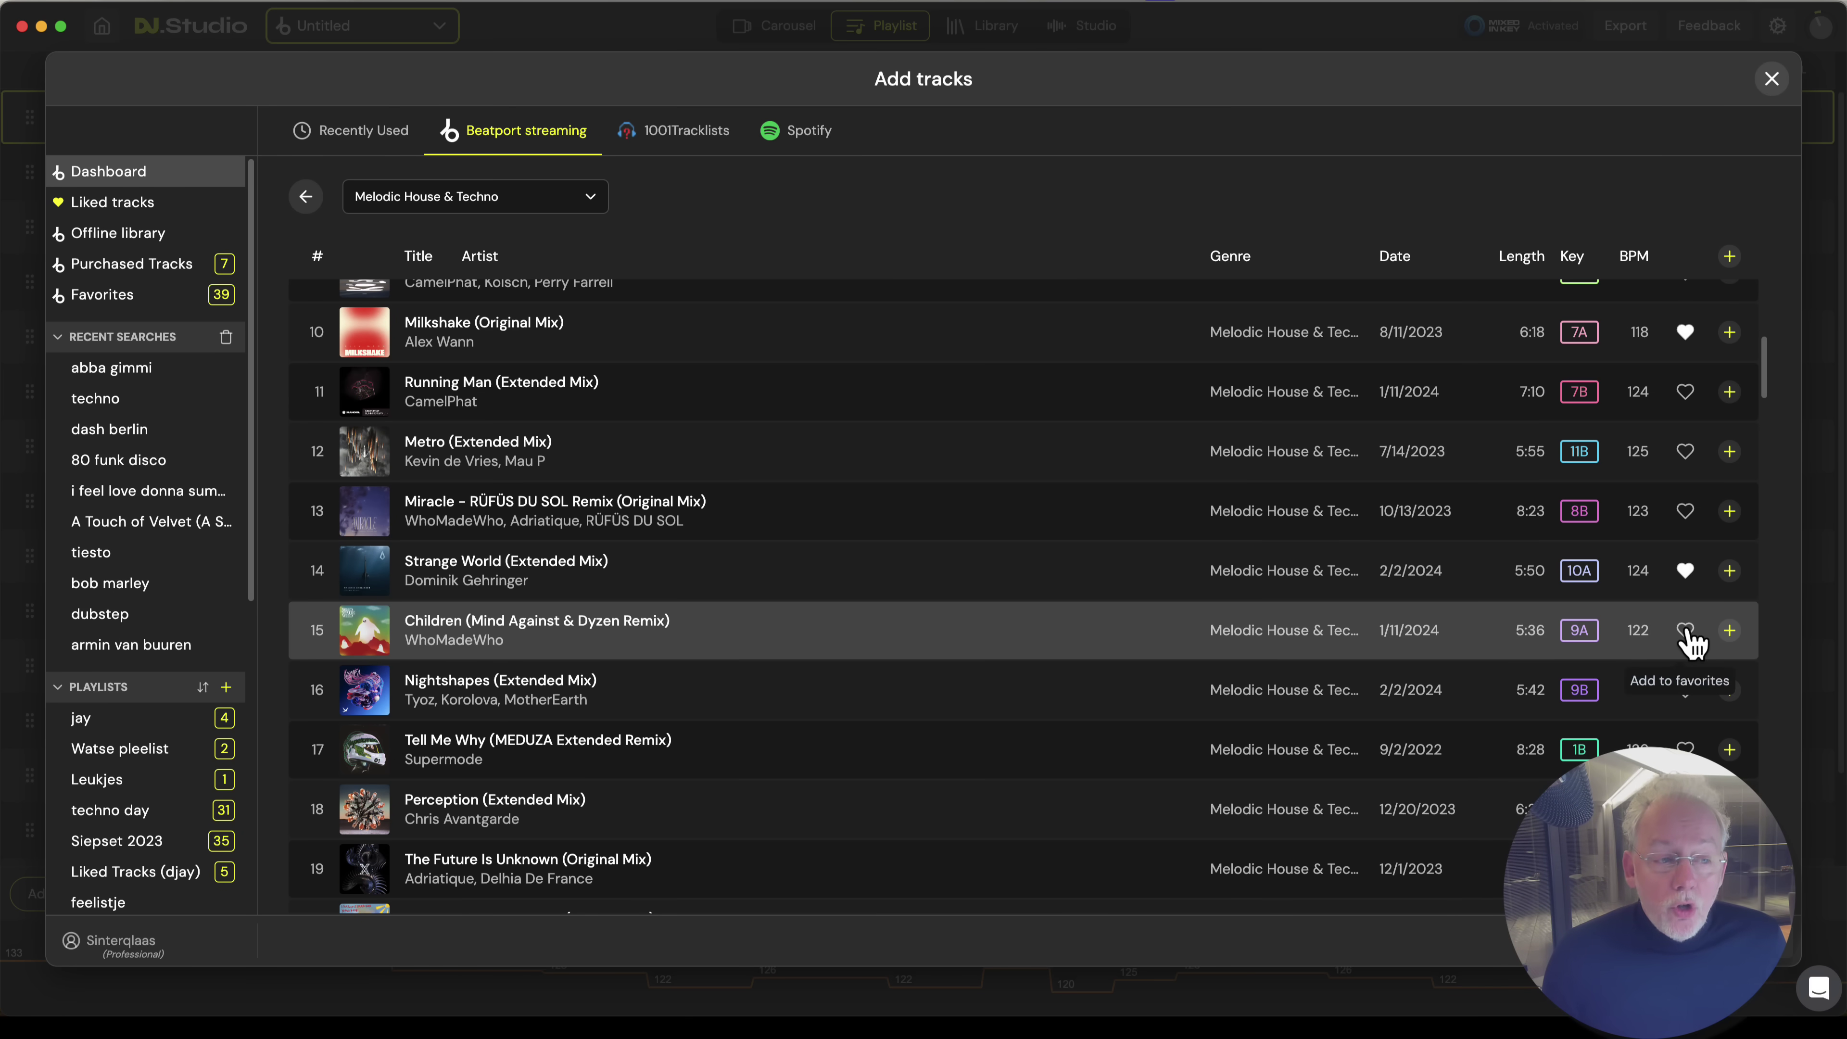
pyautogui.click(1684, 630)
pyautogui.click(1685, 689)
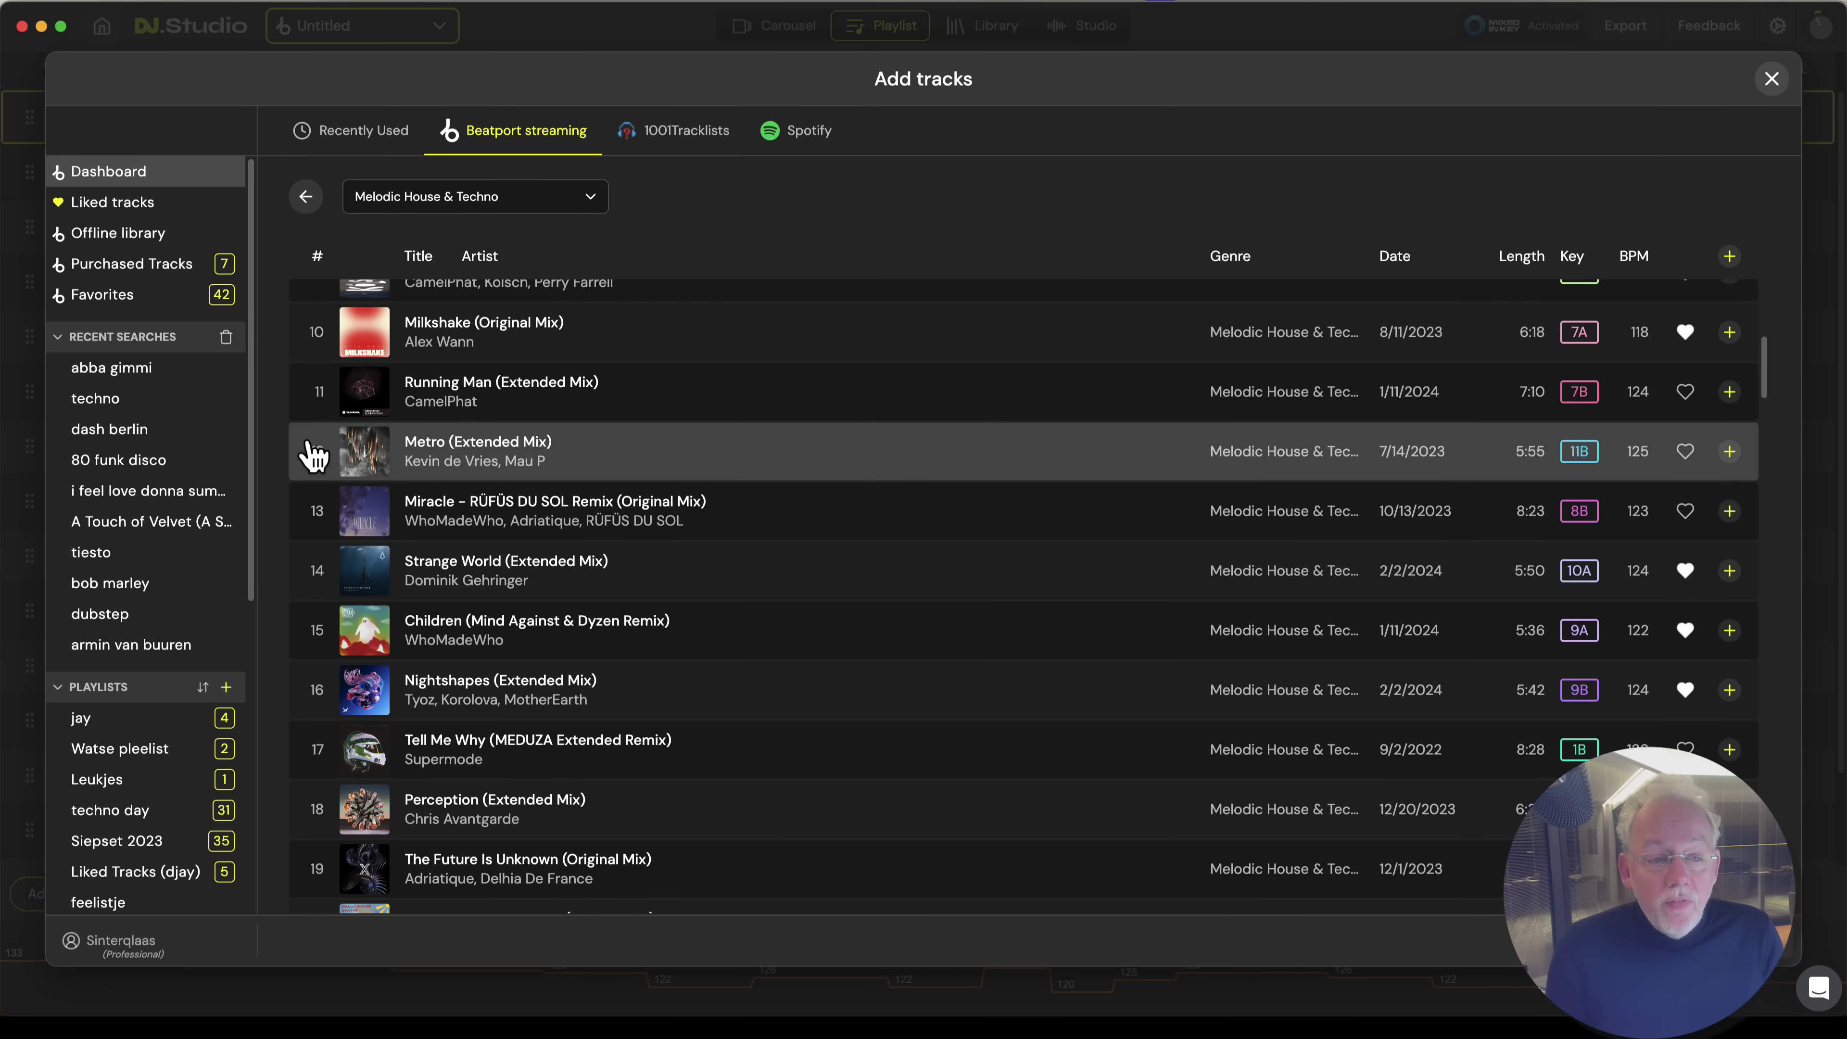
pyautogui.click(131, 240)
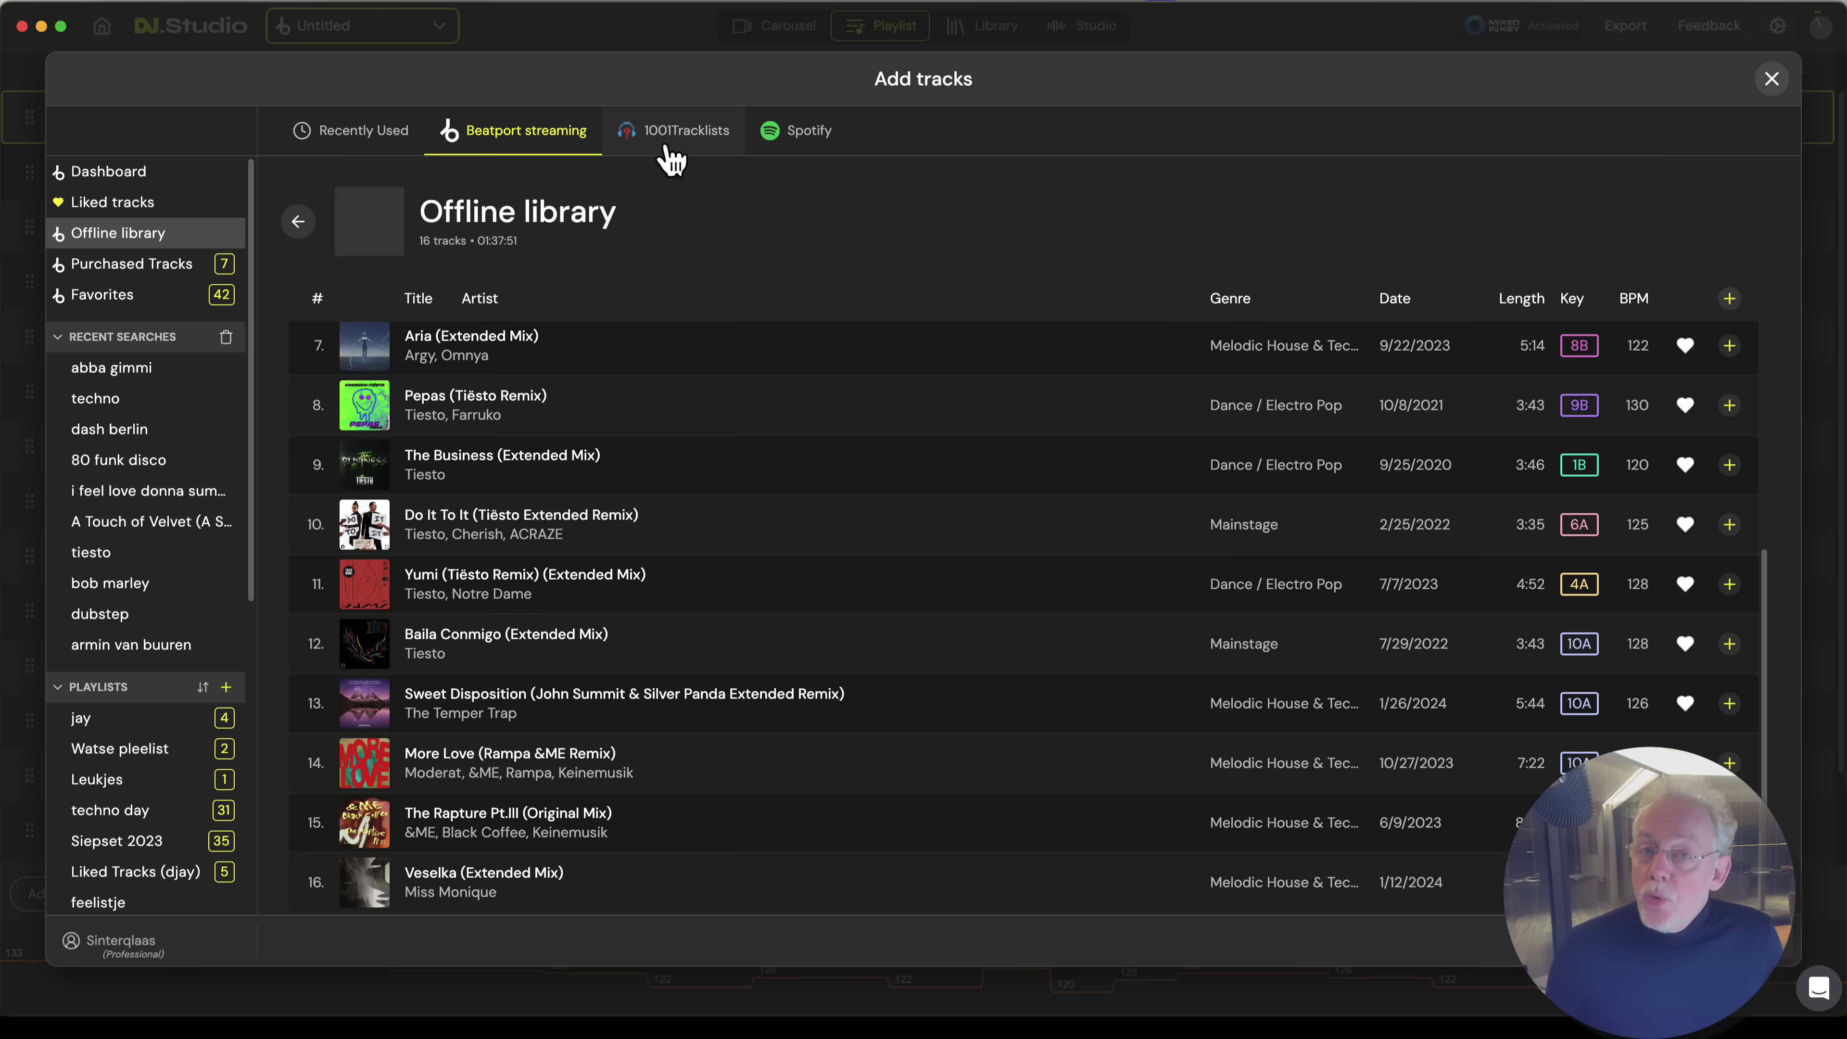
# Open Tiësto's Birthday Celebration tracklist from the 'tiesto' search on 1001Tracklists.
pyautogui.click(661, 138)
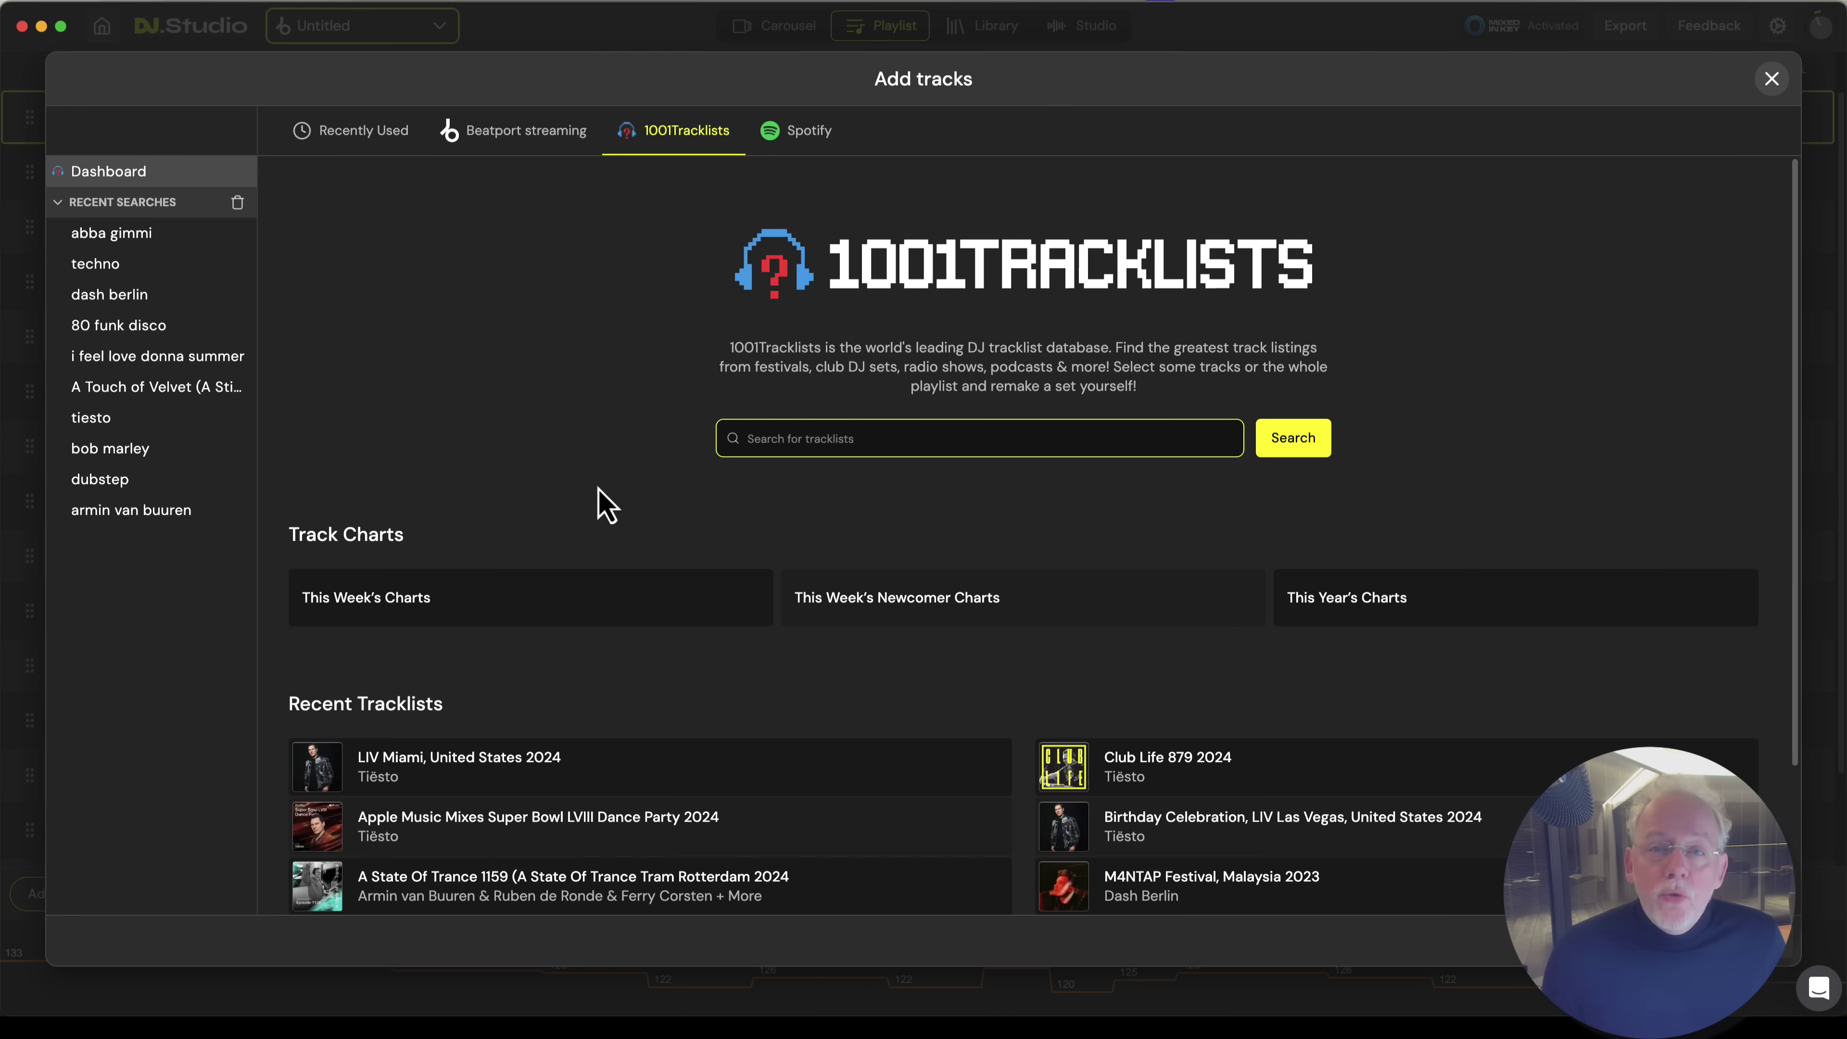
pyautogui.click(119, 421)
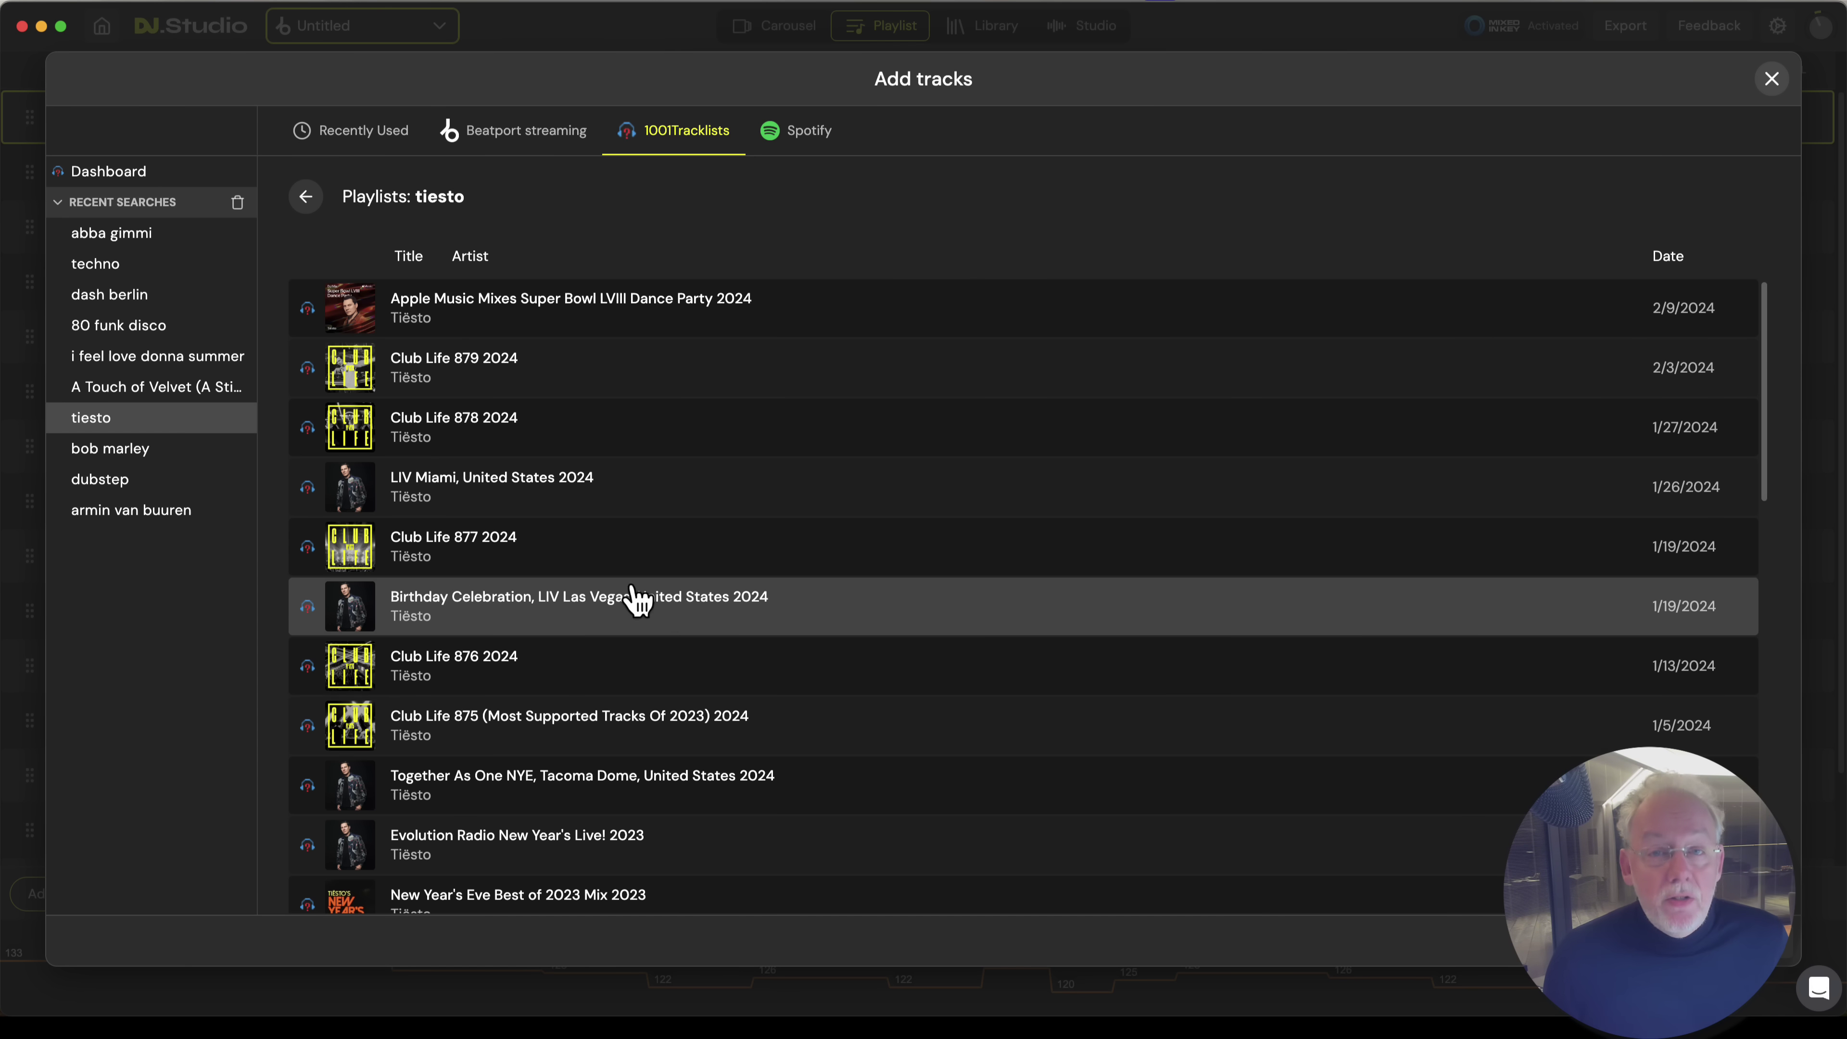
pyautogui.click(536, 610)
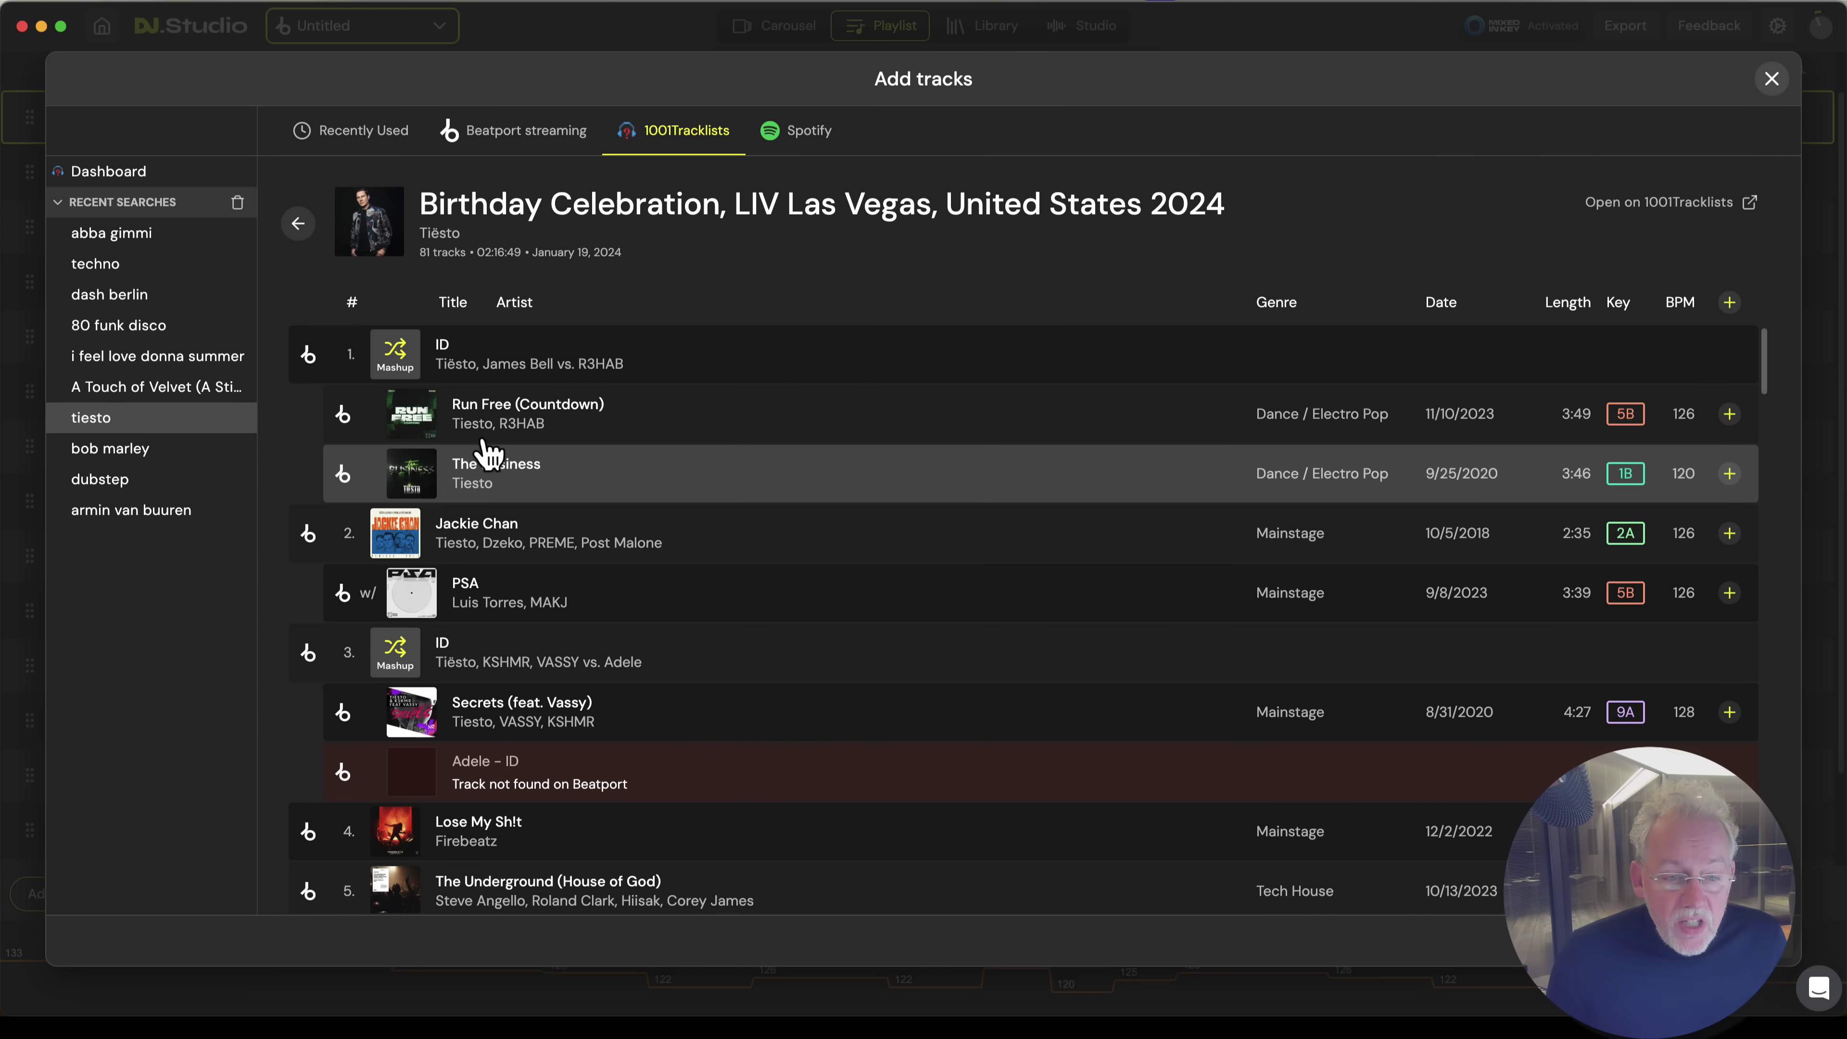
# Preview Run Free (Countdown), skipping ahead before pausing it.
pyautogui.click(520, 432)
pyautogui.click(298, 878)
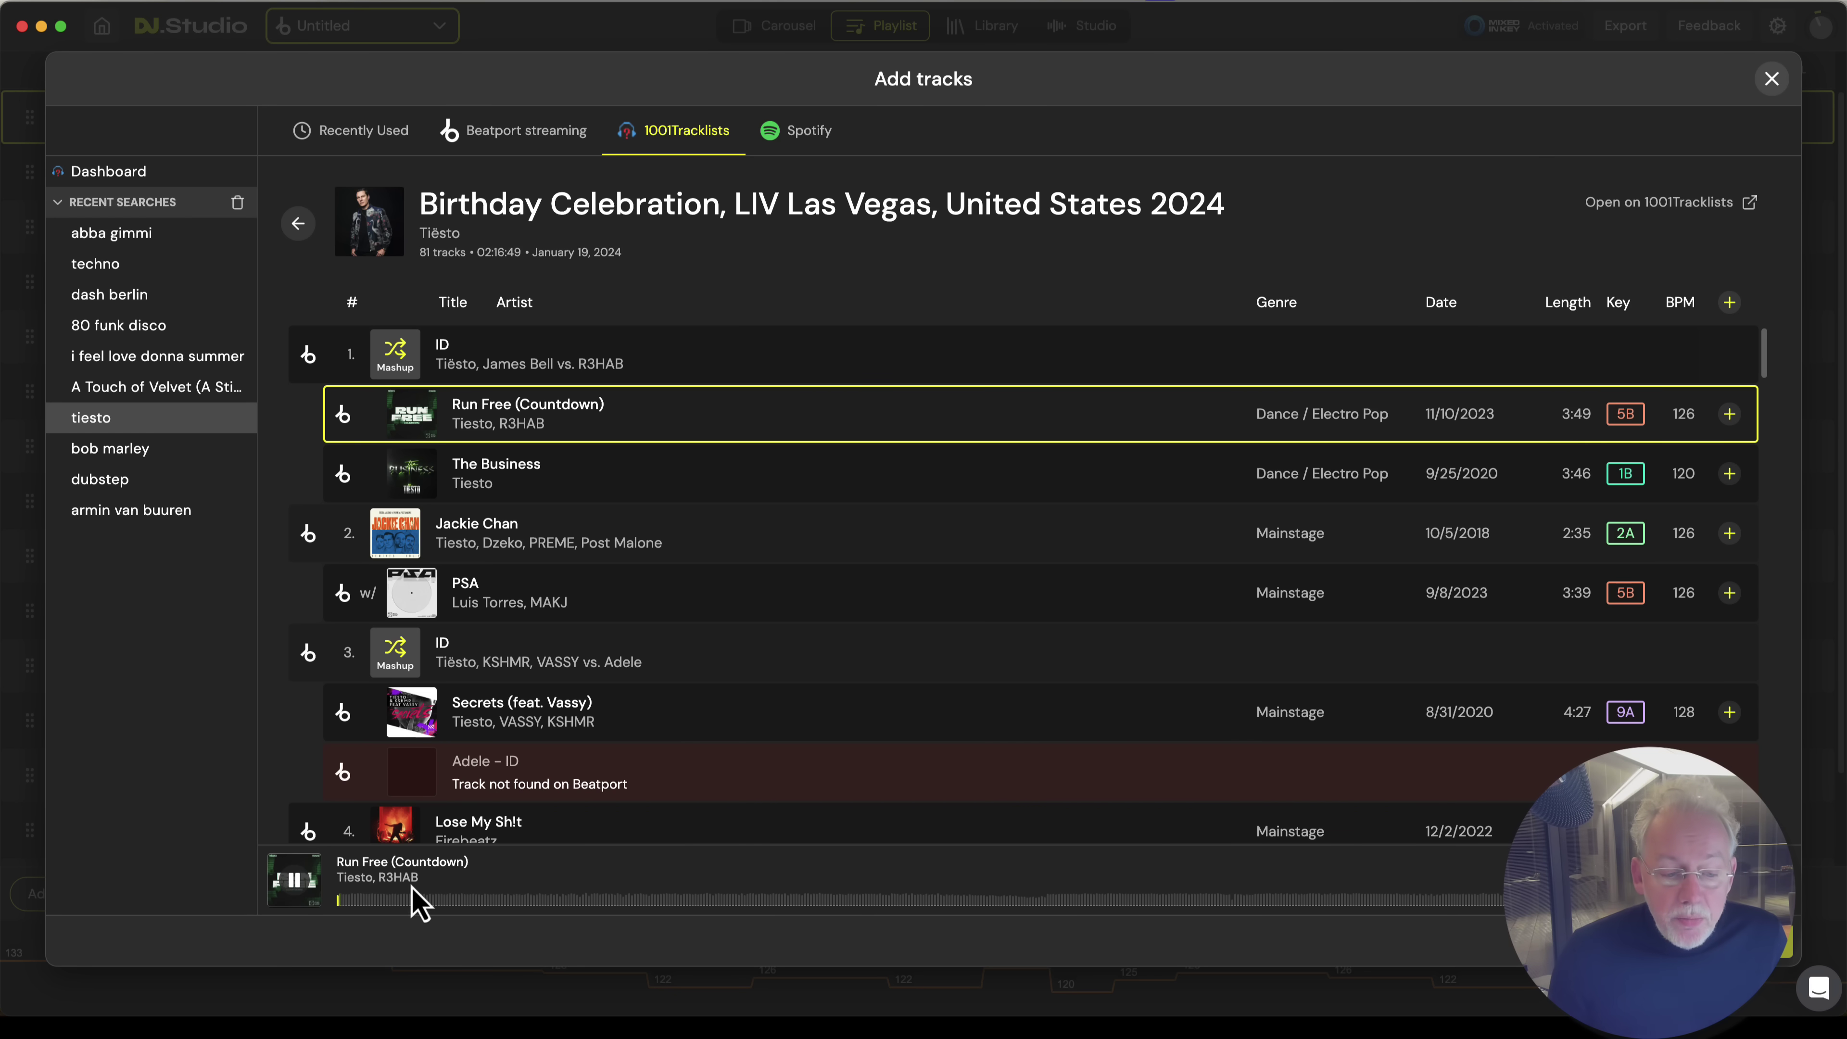
pyautogui.click(514, 901)
pyautogui.click(294, 880)
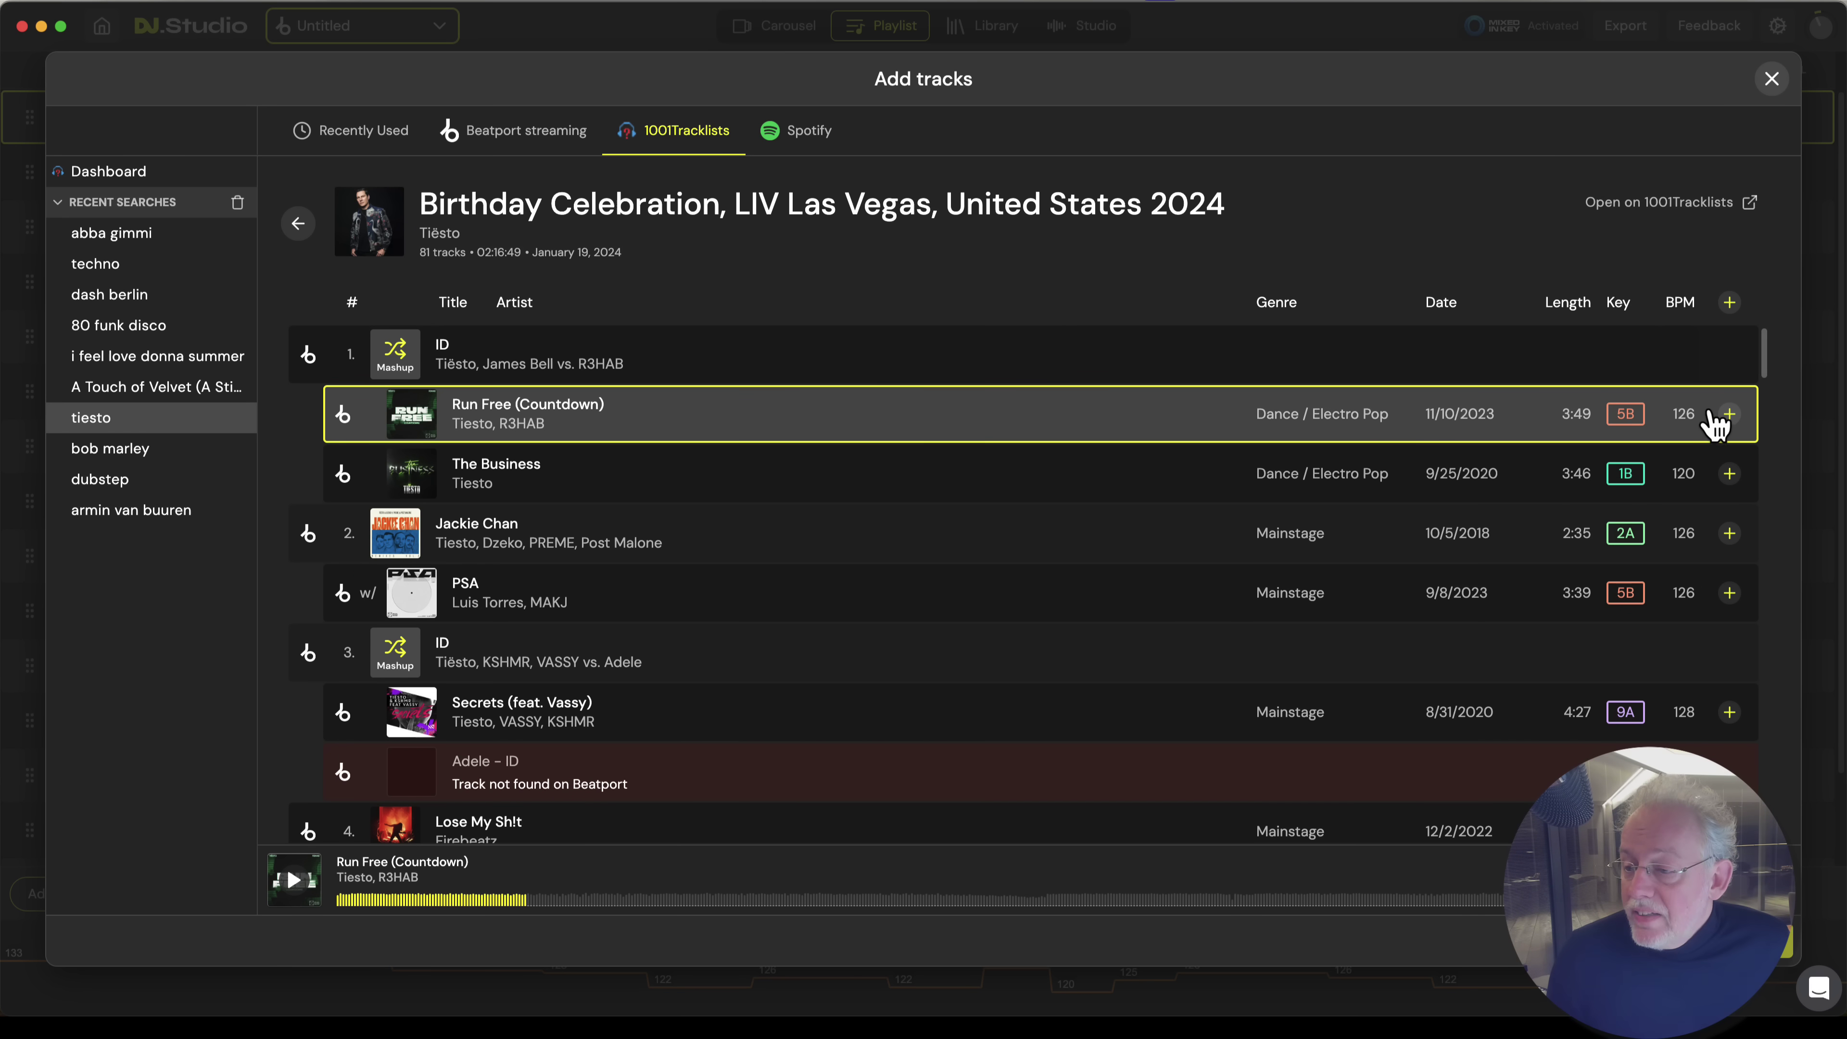
# Add Run Free (Countdown) through Secrets (feat. Vassy) to the mix and confirm the import.
pyautogui.click(1728, 413)
pyautogui.keyDown('shift'); pyautogui.click(1728, 712); pyautogui.keyUp('shift')
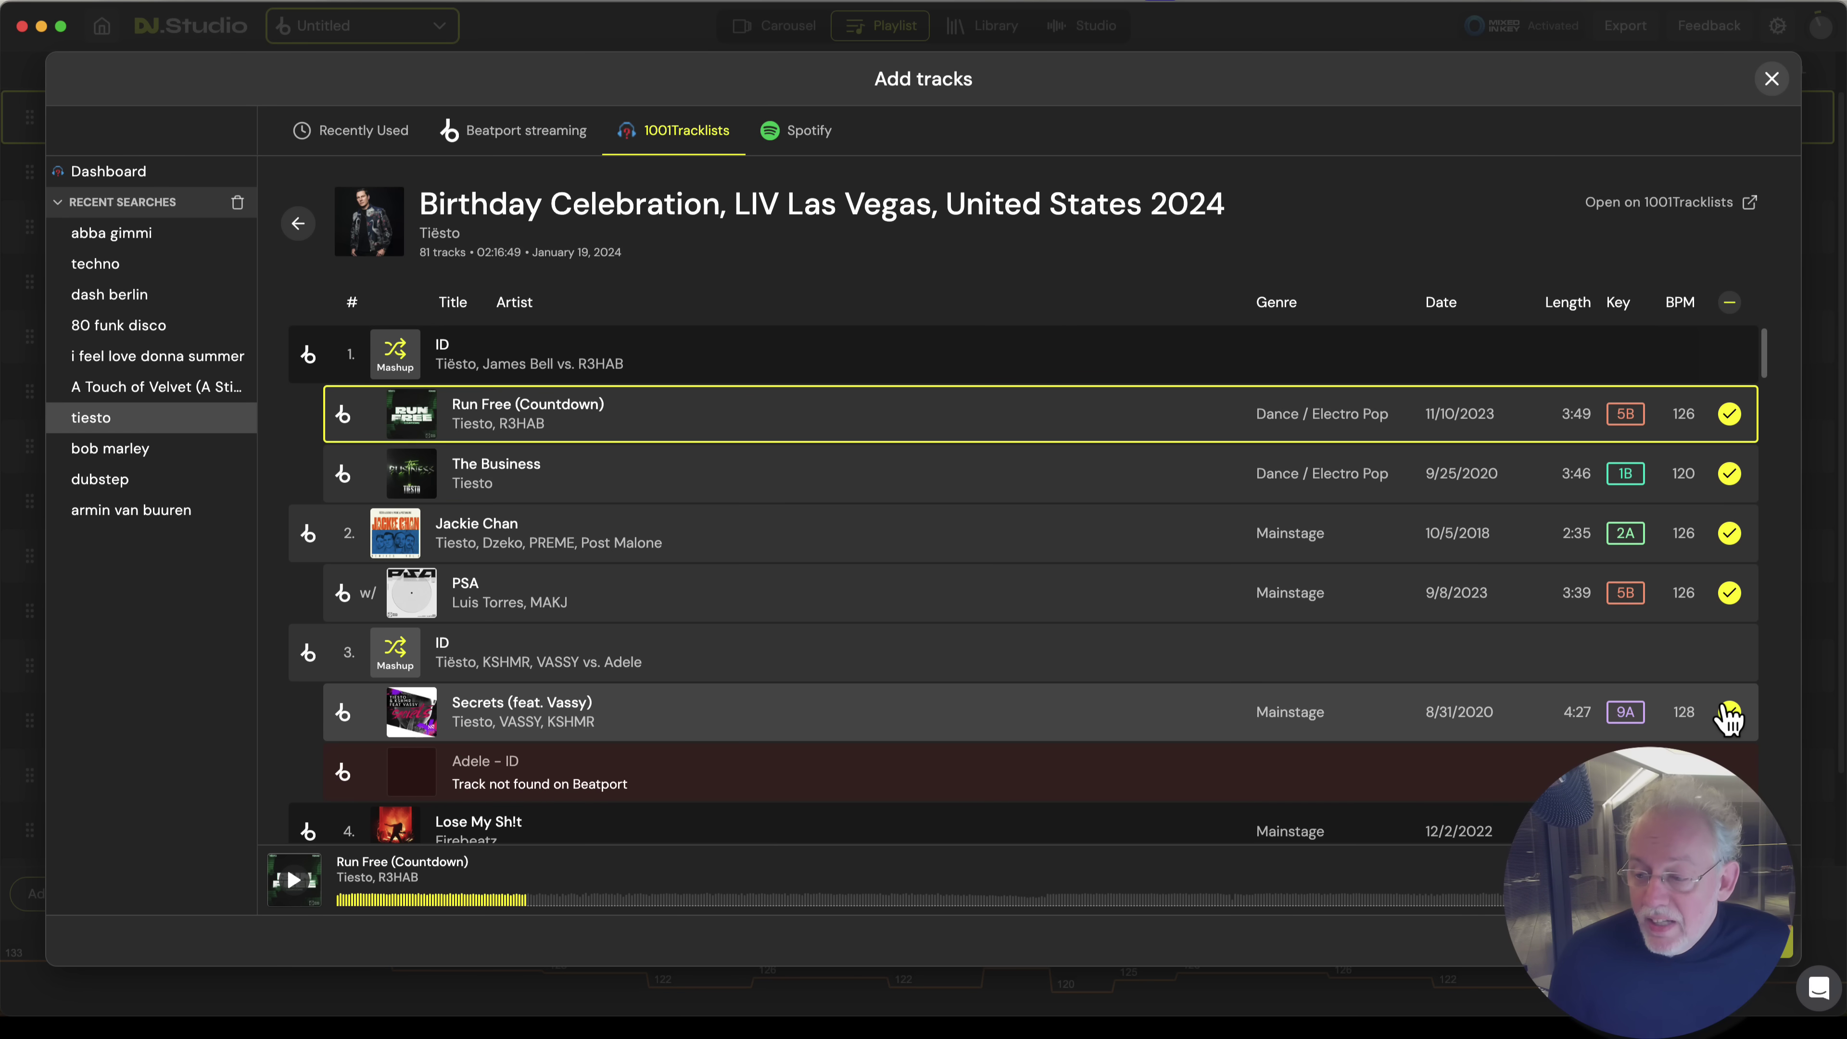
pyautogui.scroll(-1, 977, 680)
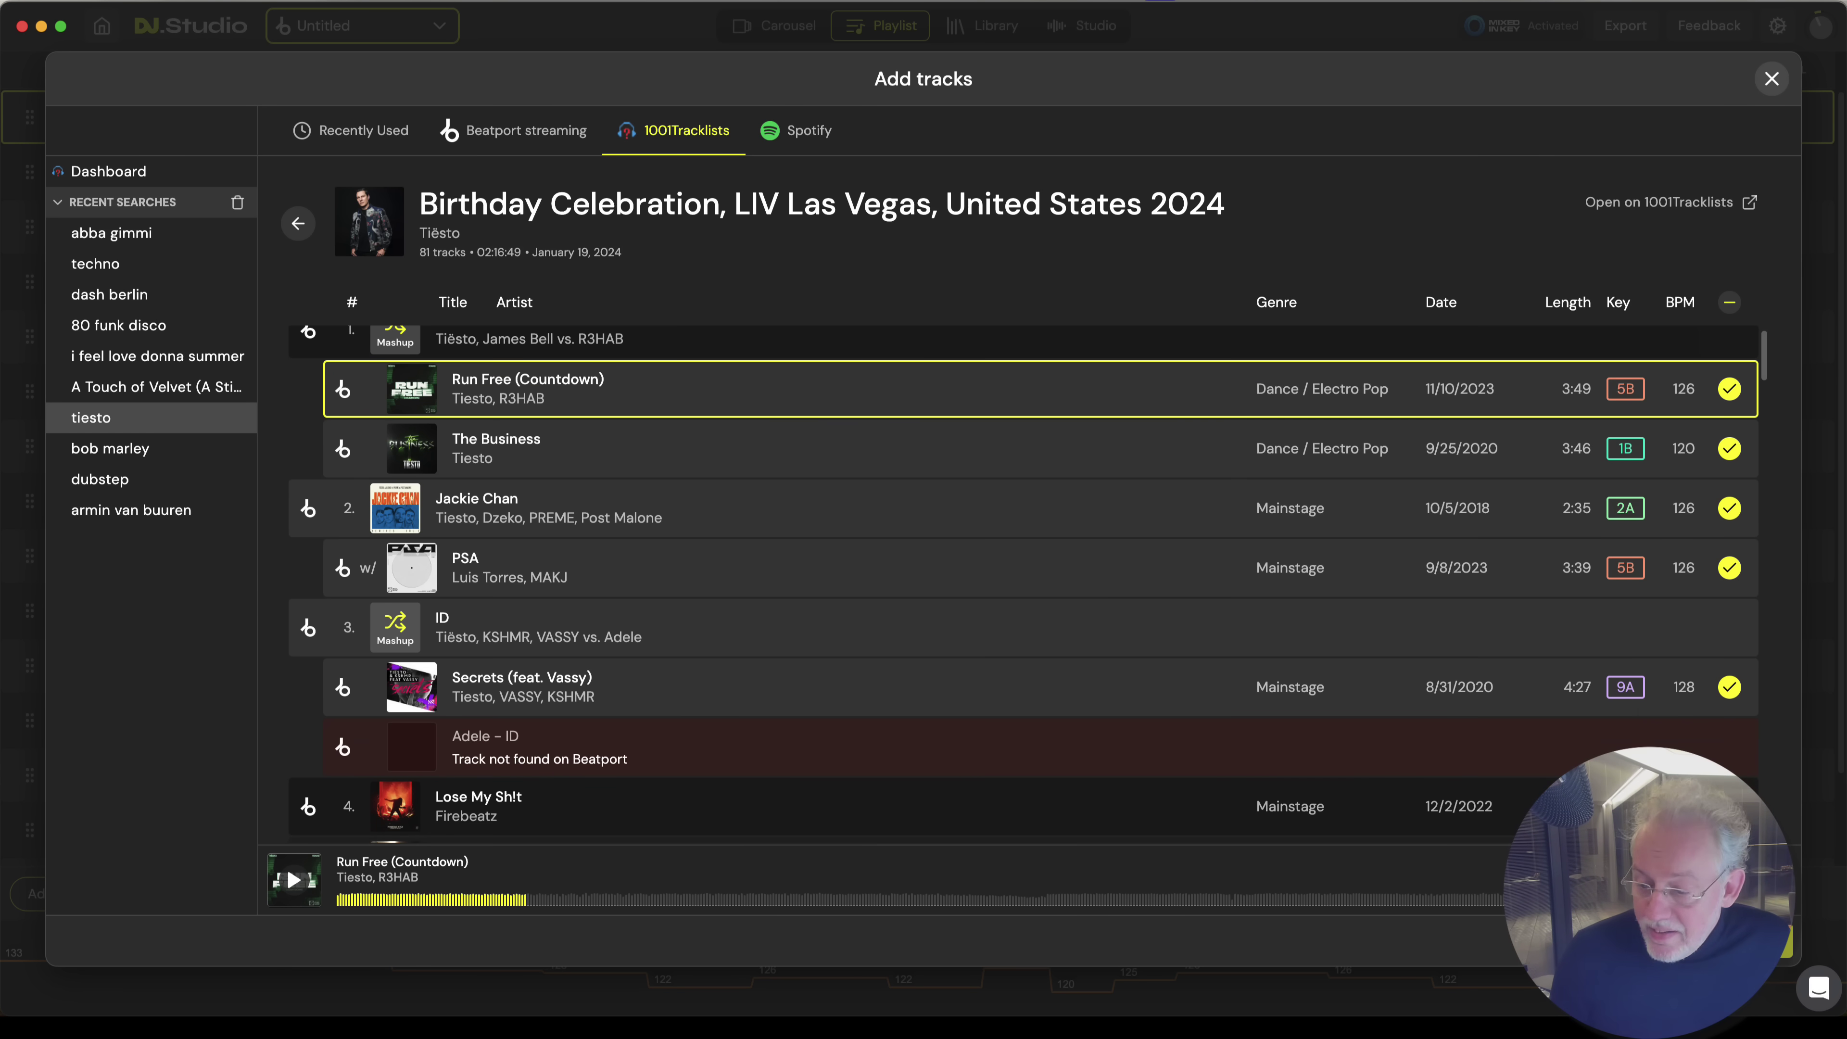
pyautogui.press('Escape')
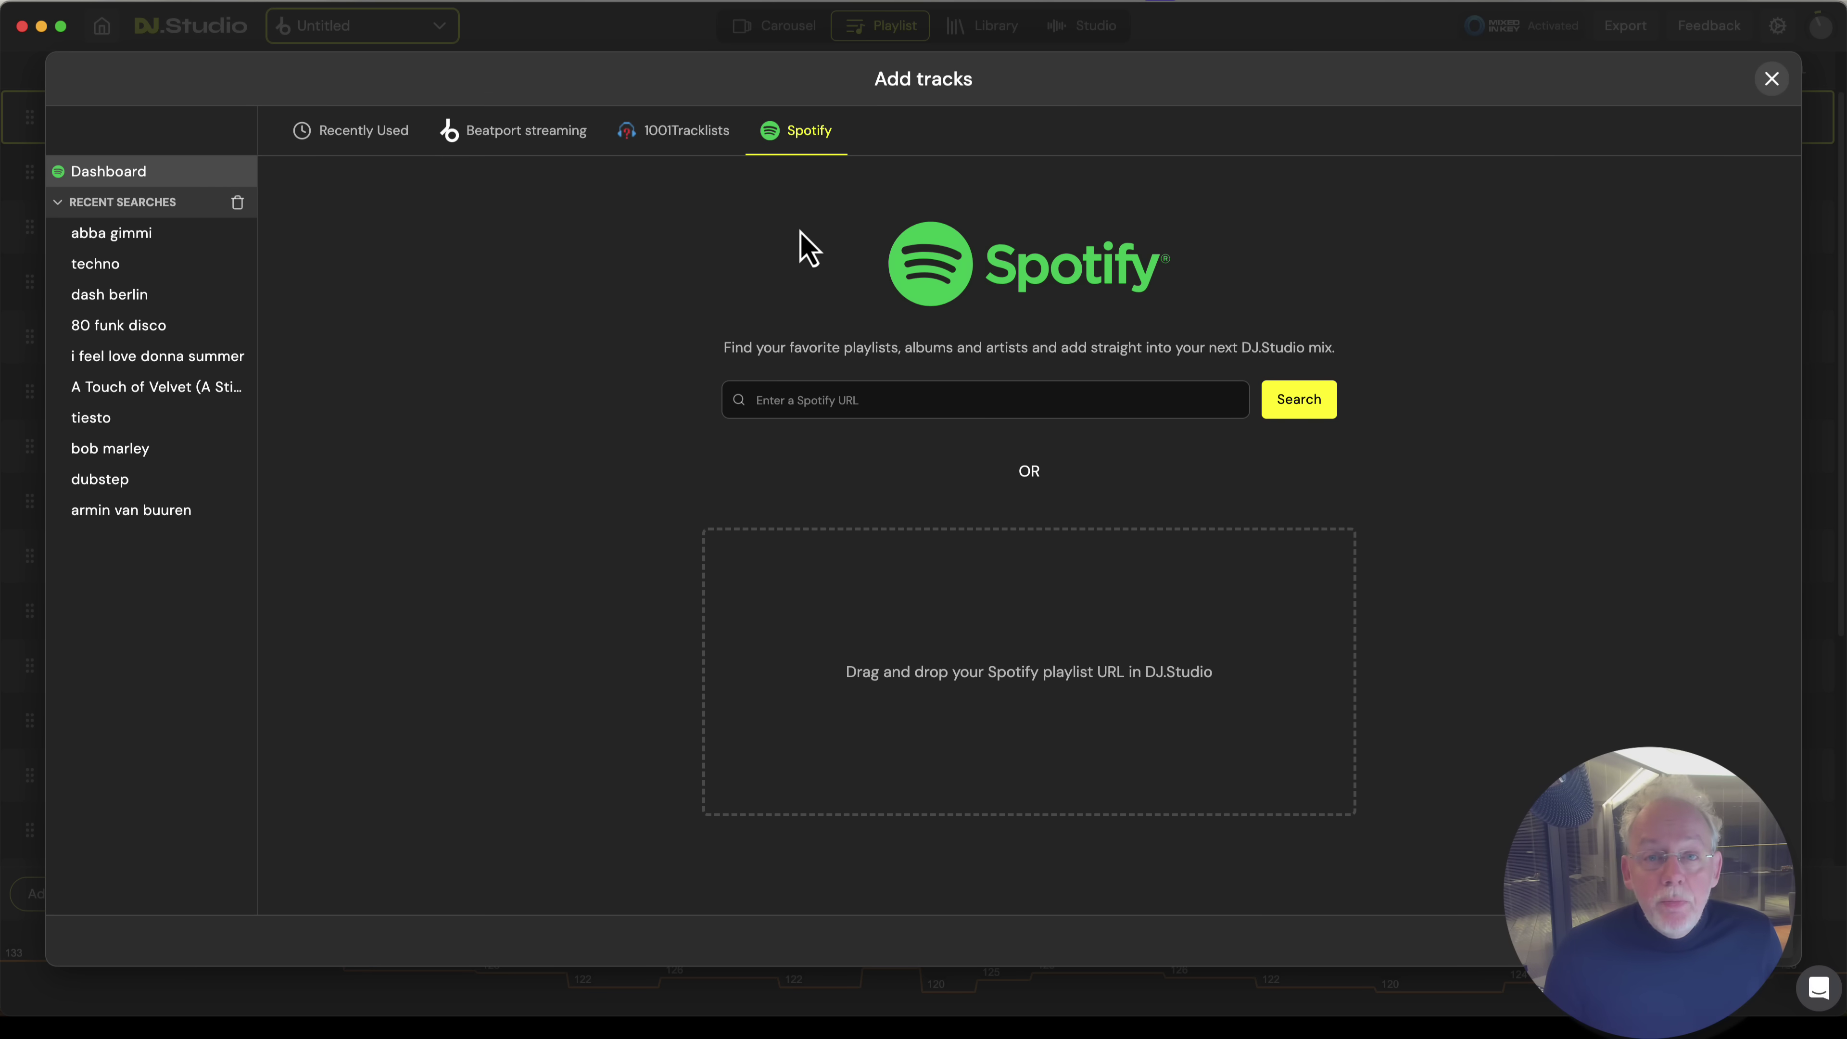
# Drag the Spotify Tiesto Classics 2002 - 2010 playlist into DJ.Studio.
pyautogui.press('super+Tab')
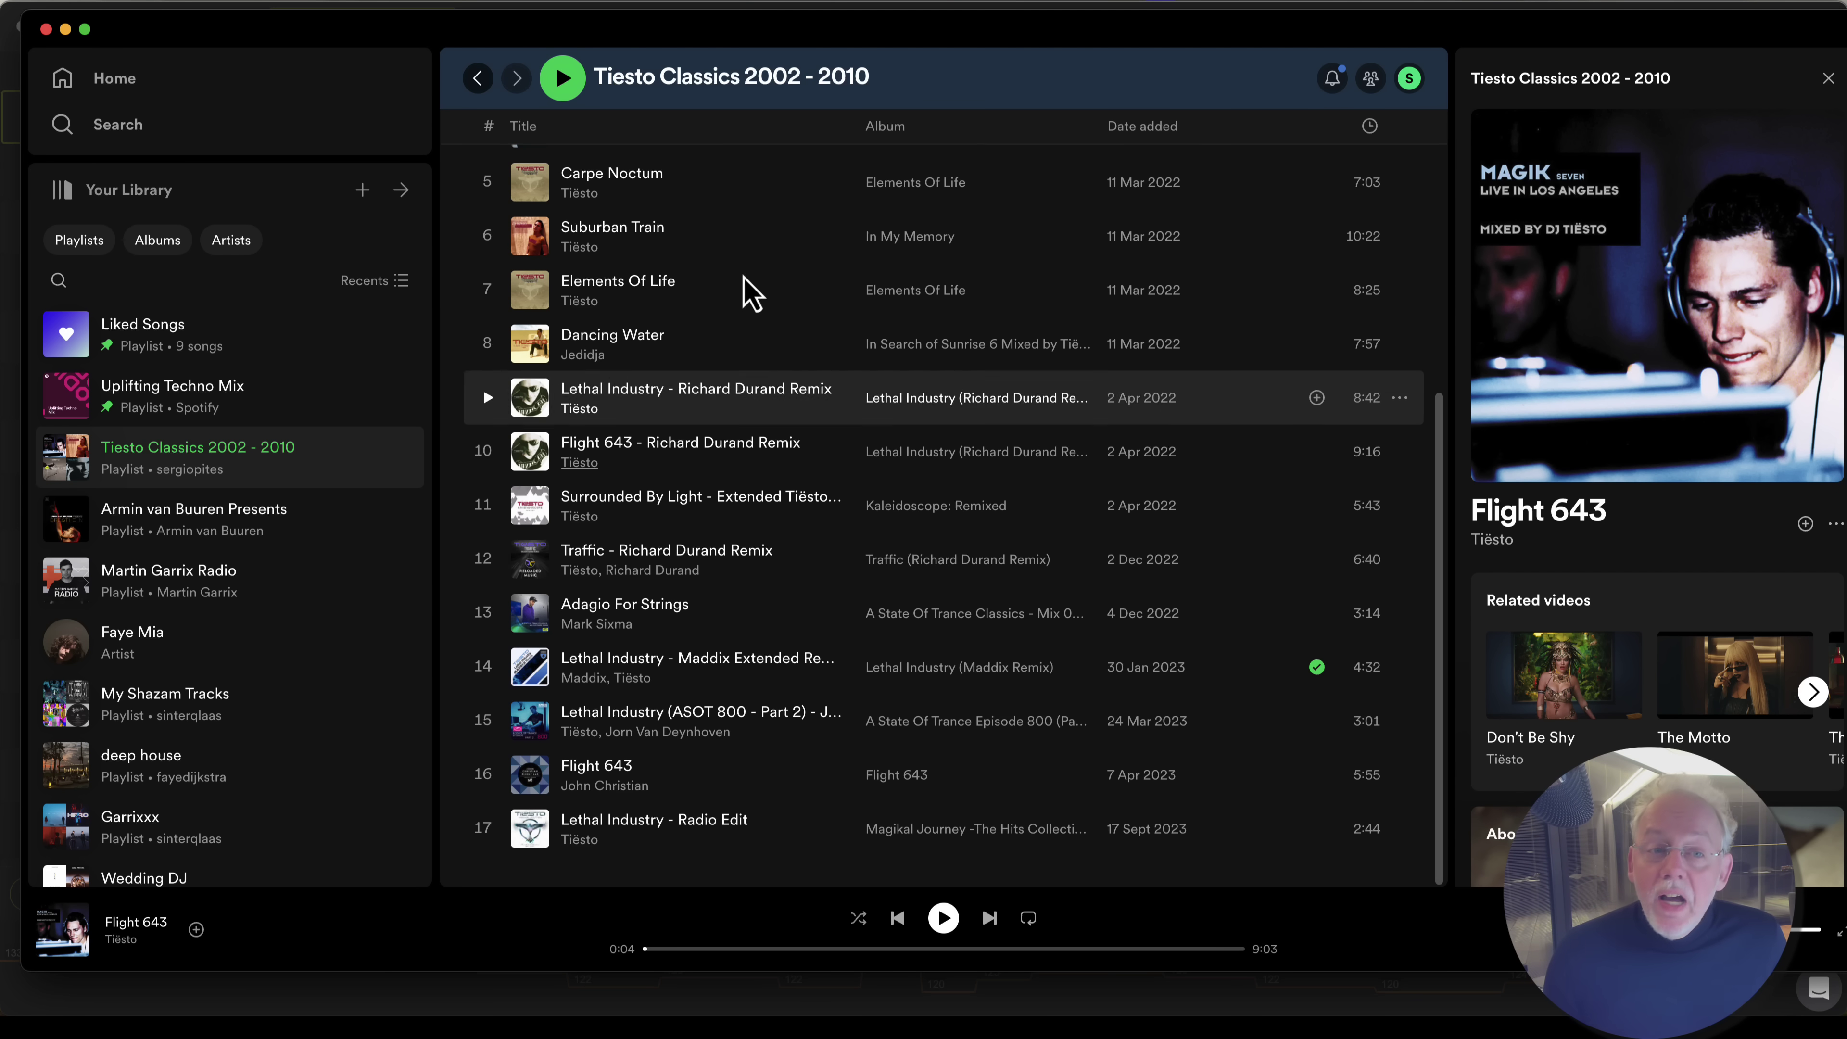
pyautogui.moveTo(327, 51); pyautogui.dragTo(1399, 95)
pyautogui.moveTo(1294, 524); pyautogui.dragTo(805, 661)
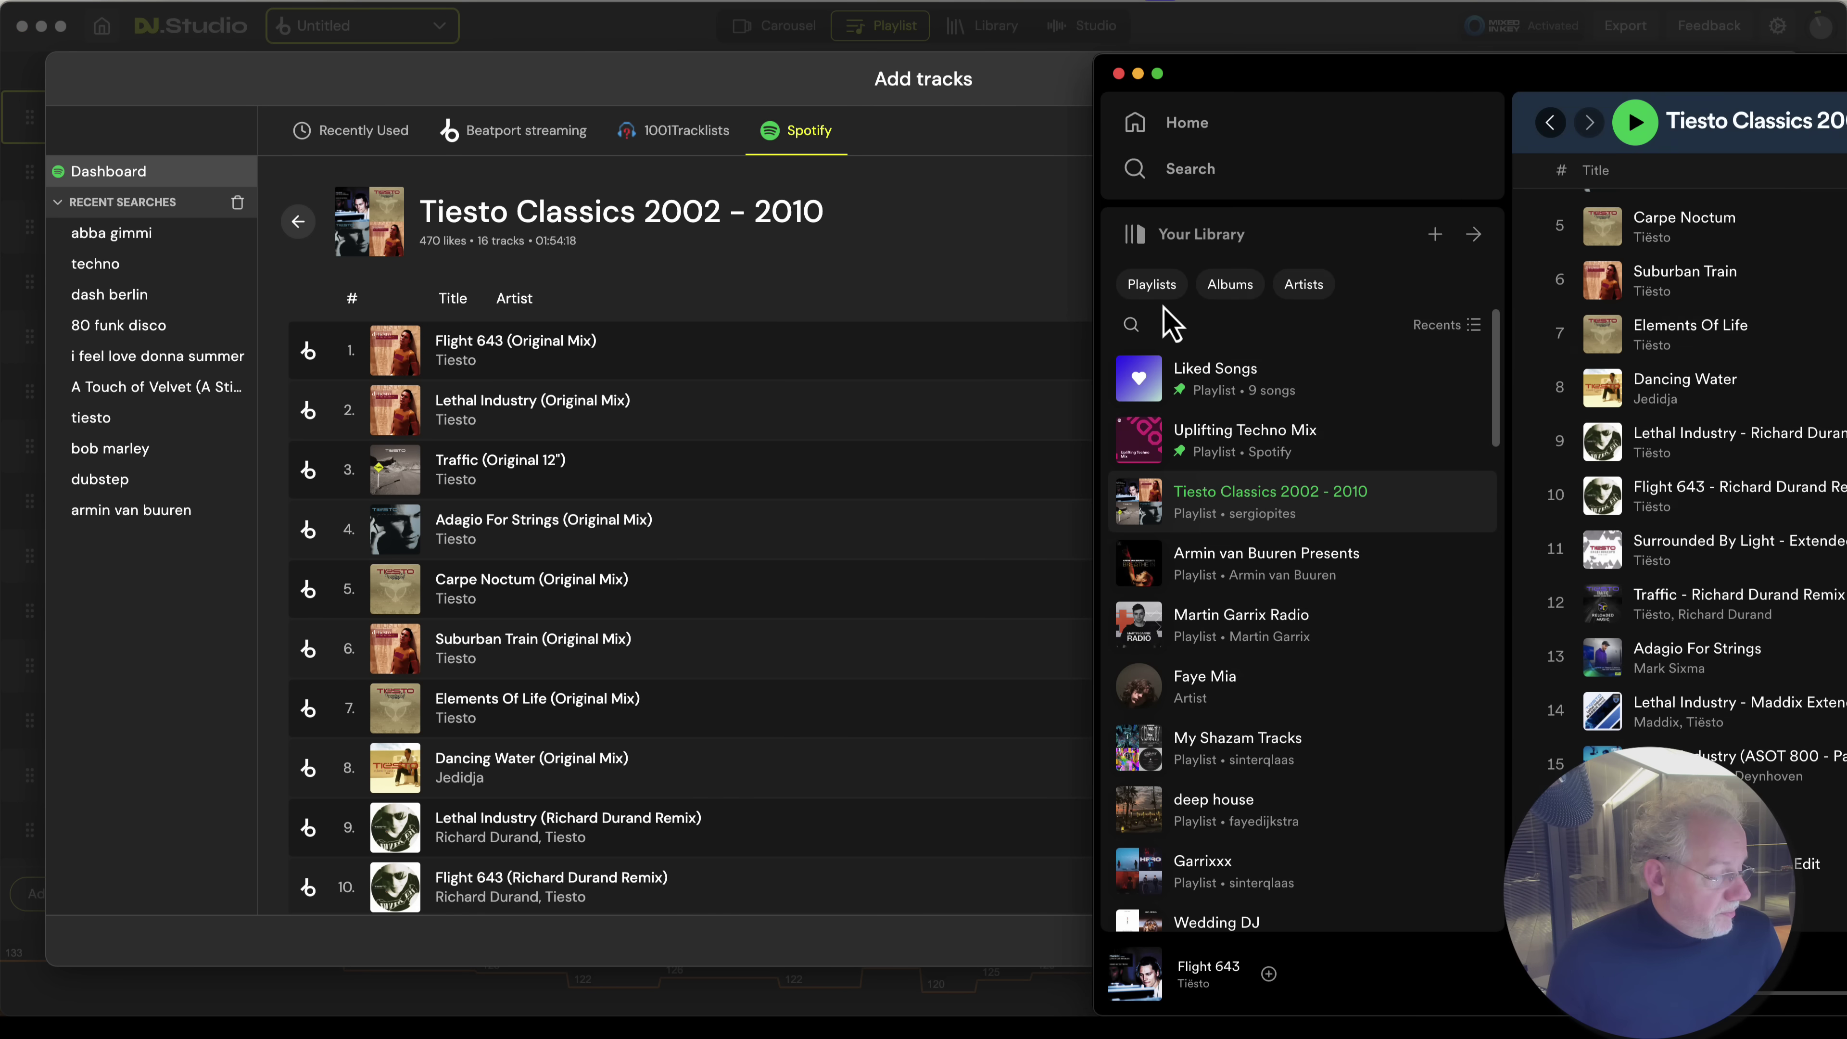
pyautogui.press('super+Tab')
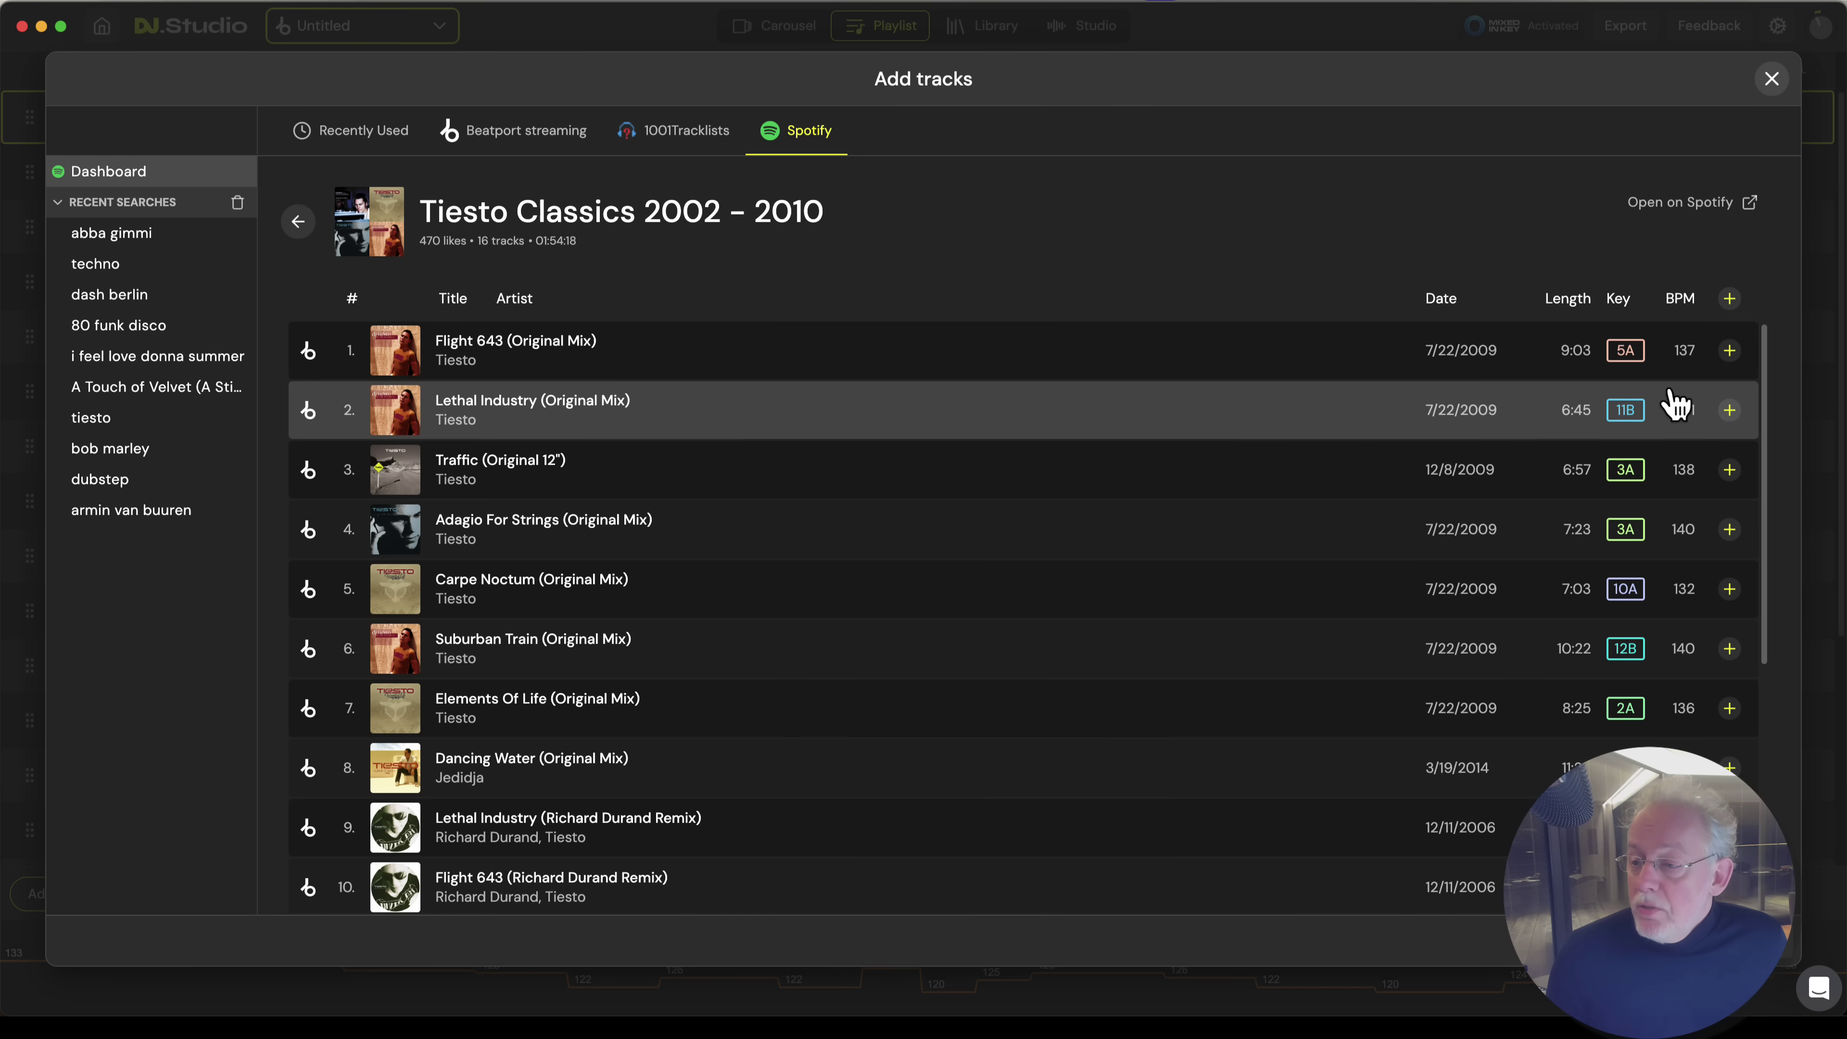
# Import Flight 643, Traffic, Adagio For Strings, Carpe Noctum and Suburban Train into the playlist.
pyautogui.click(1729, 350)
pyautogui.click(1730, 469)
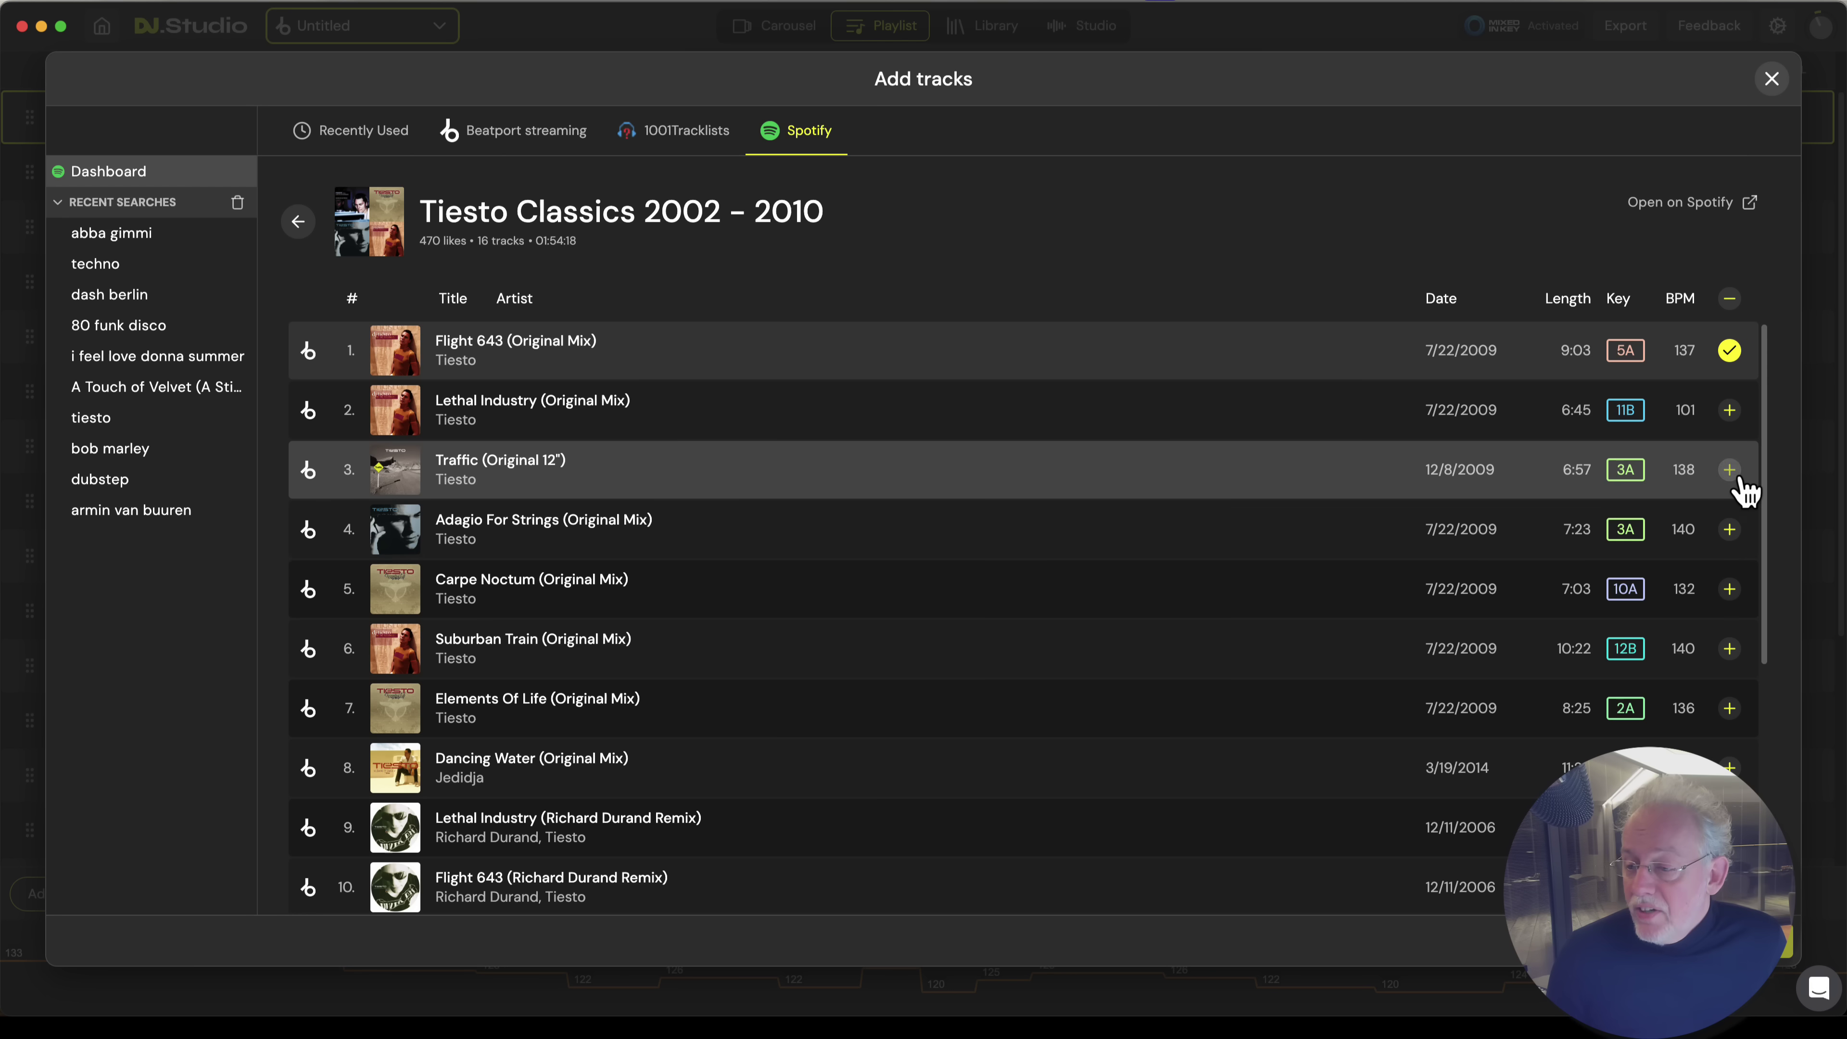
pyautogui.click(1730, 529)
pyautogui.click(1730, 589)
pyautogui.click(1730, 648)
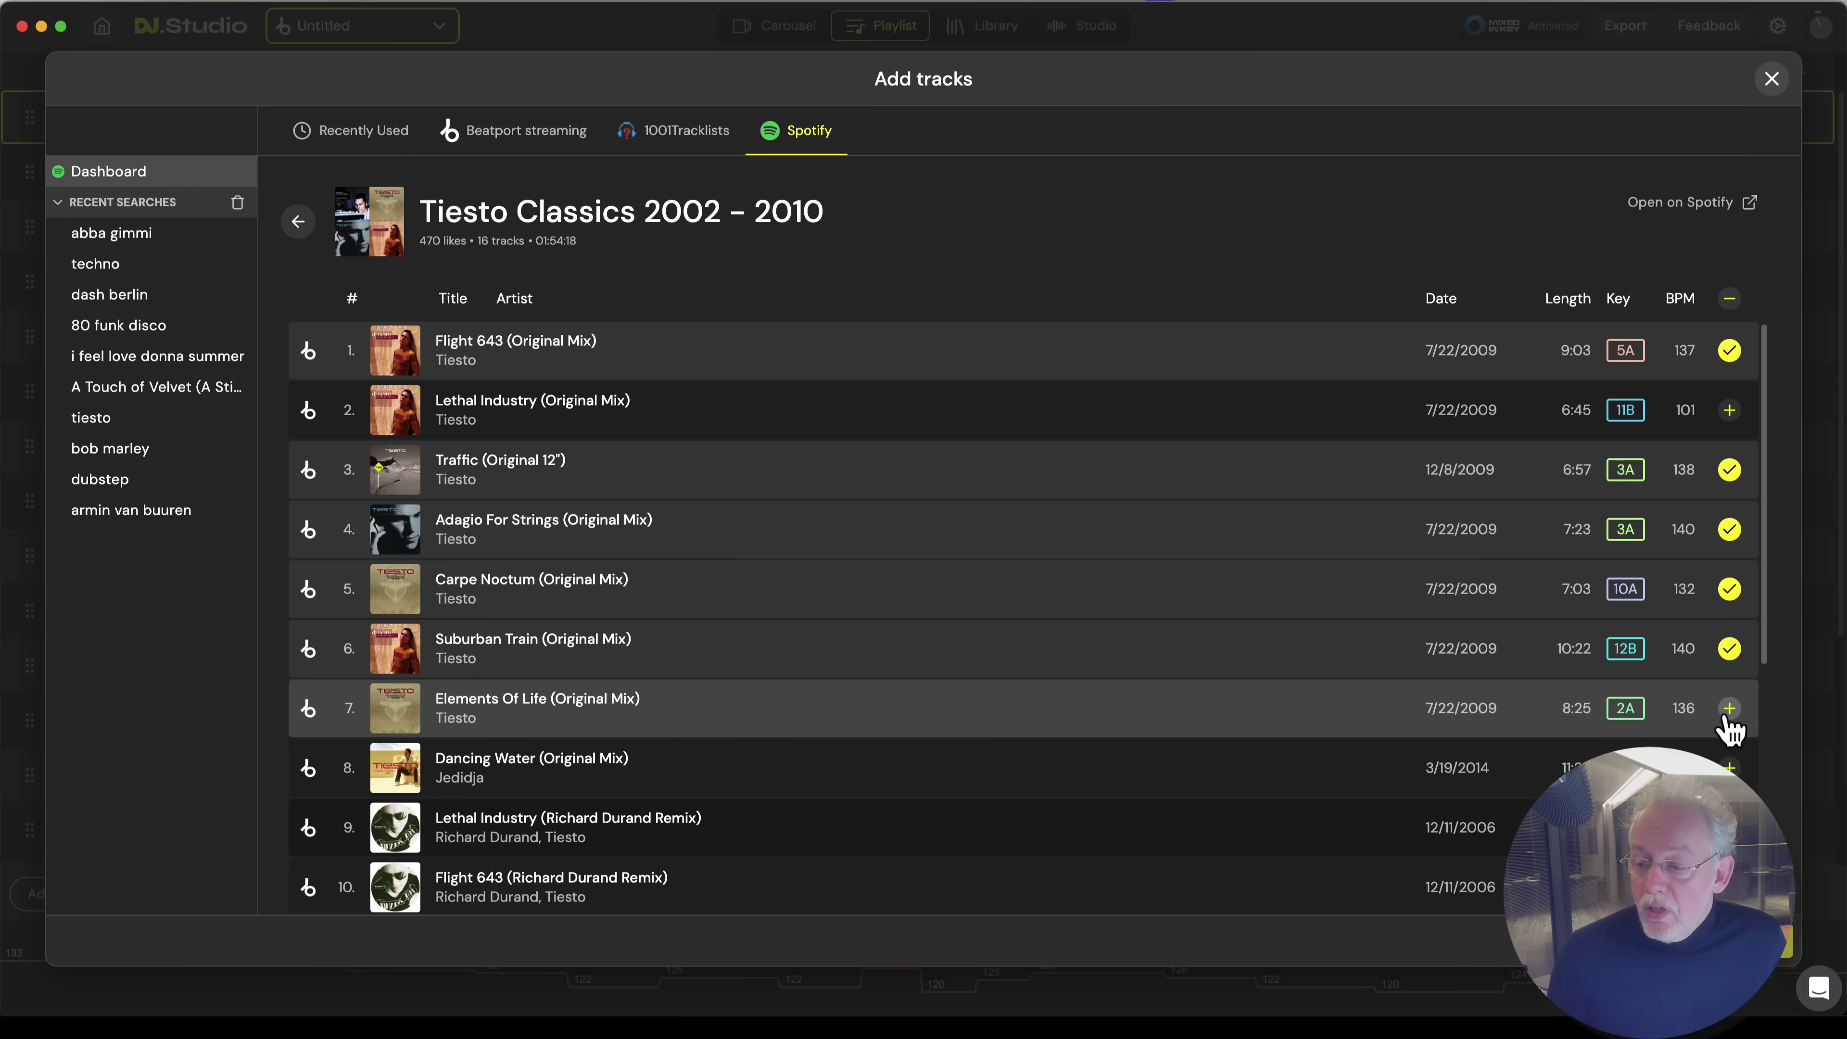
pyautogui.click(1744, 942)
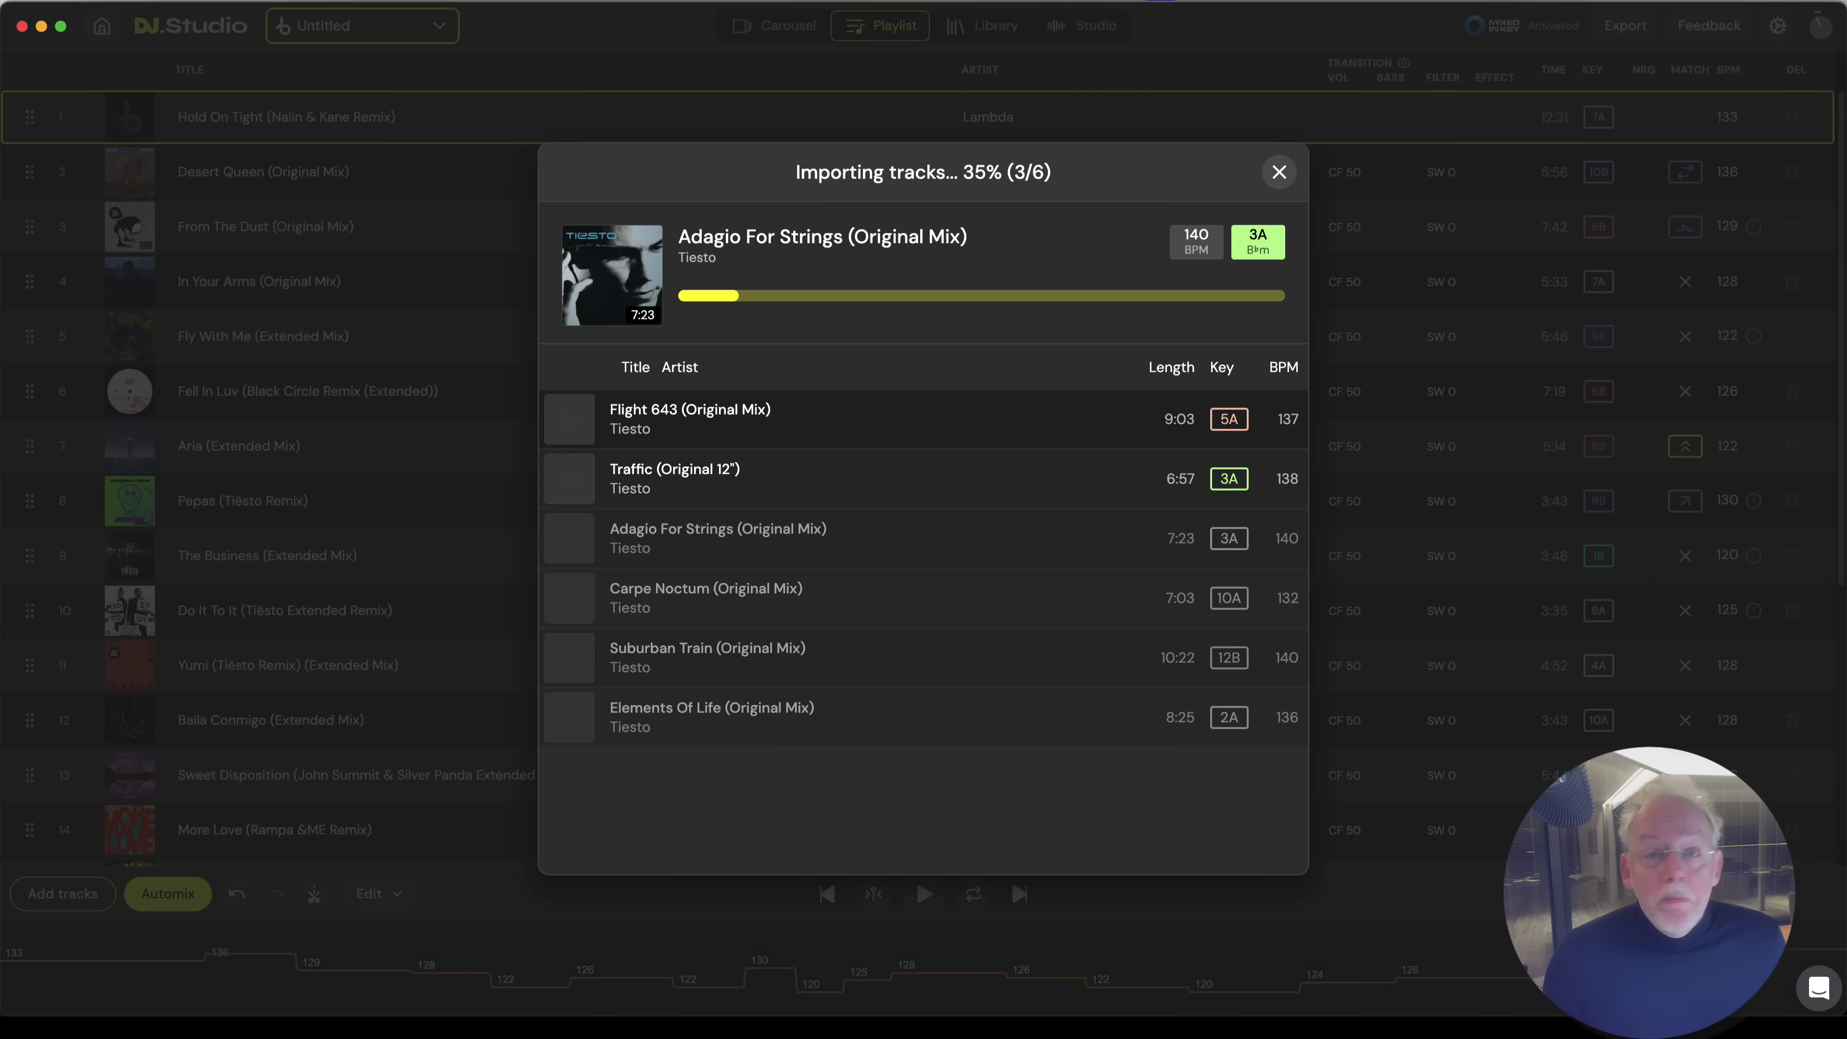
pyautogui.scroll(-7, 803, 549)
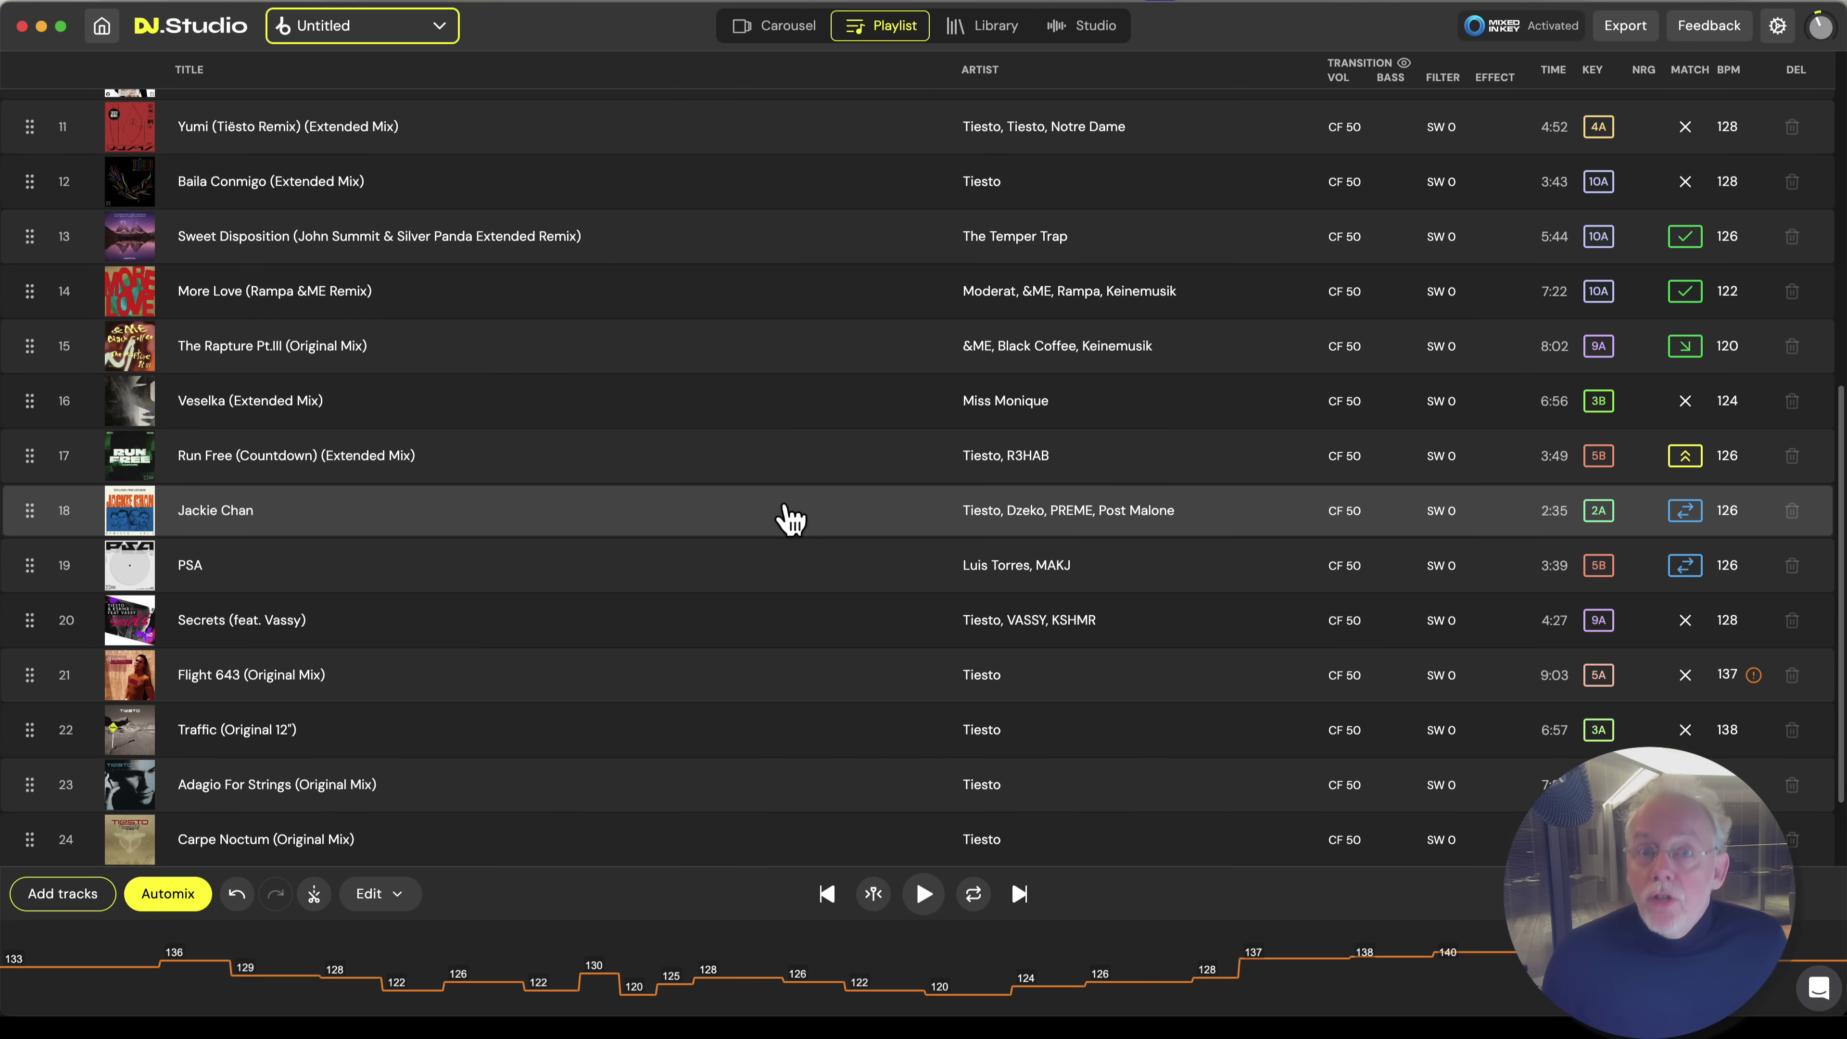
pyautogui.scroll(5, 785, 517)
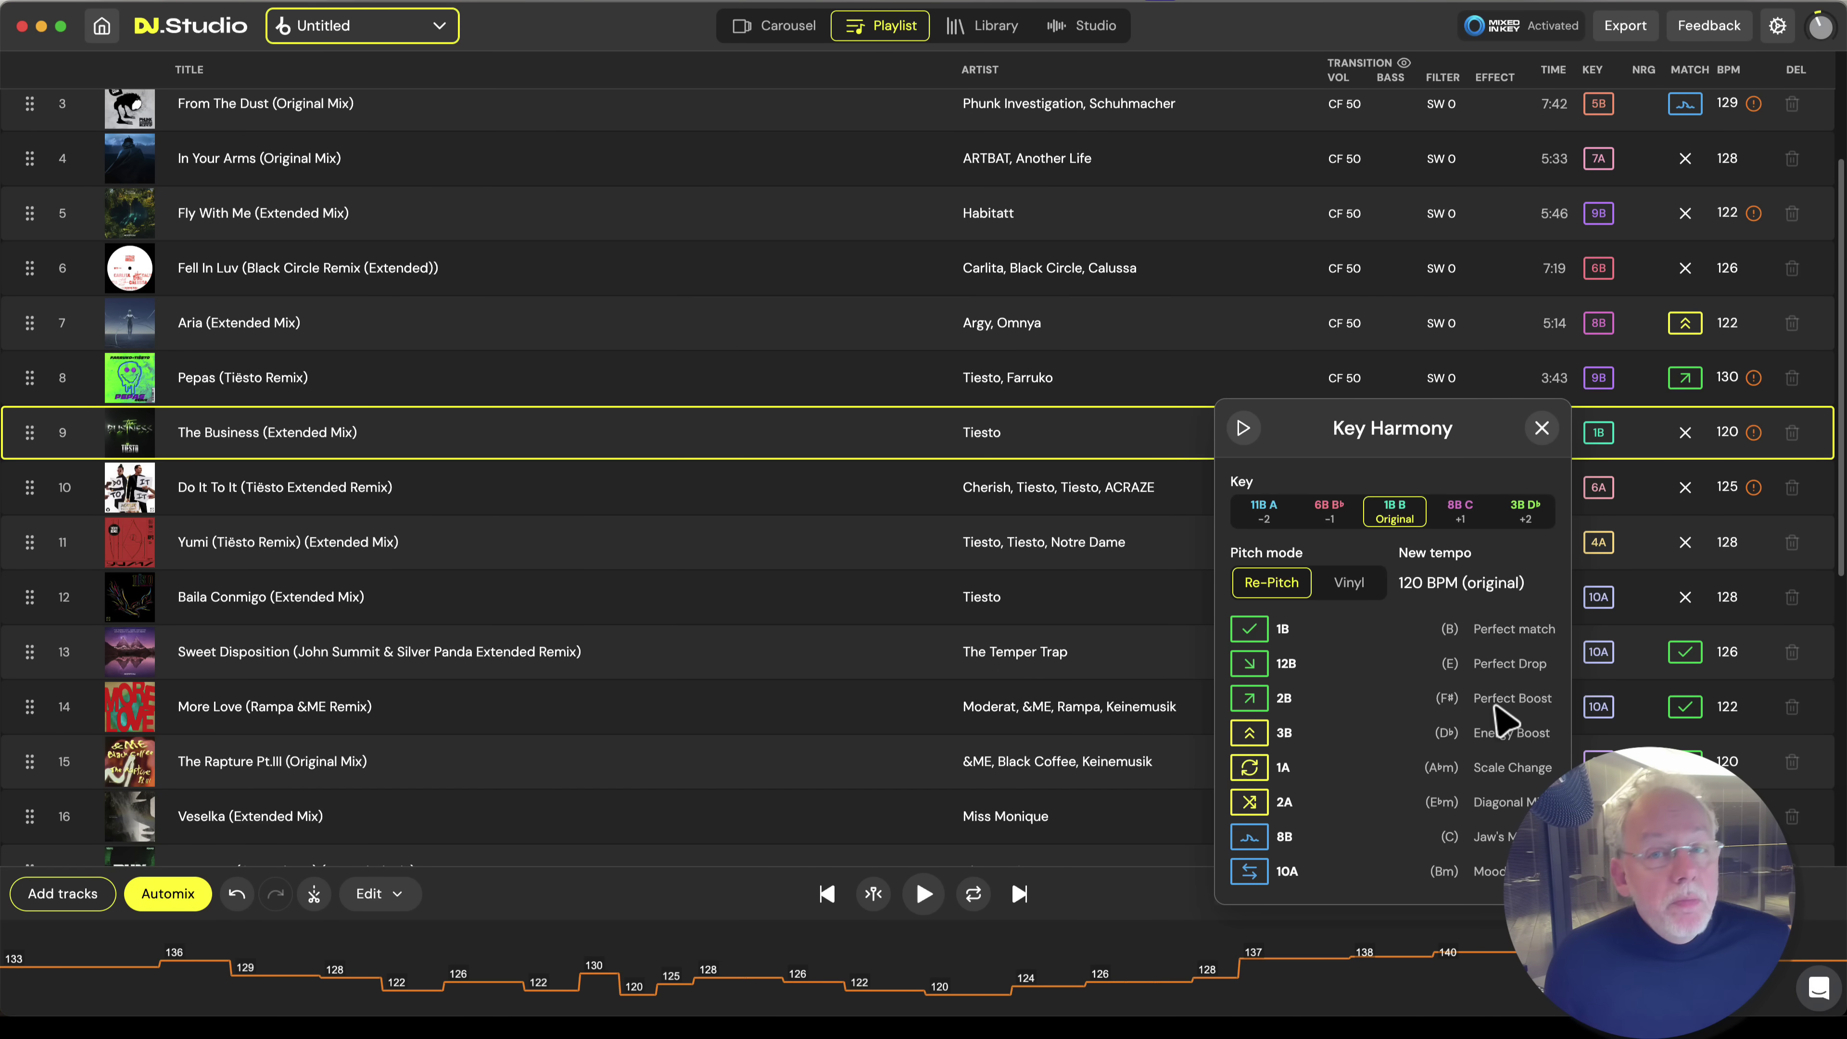
pyautogui.click(1240, 431)
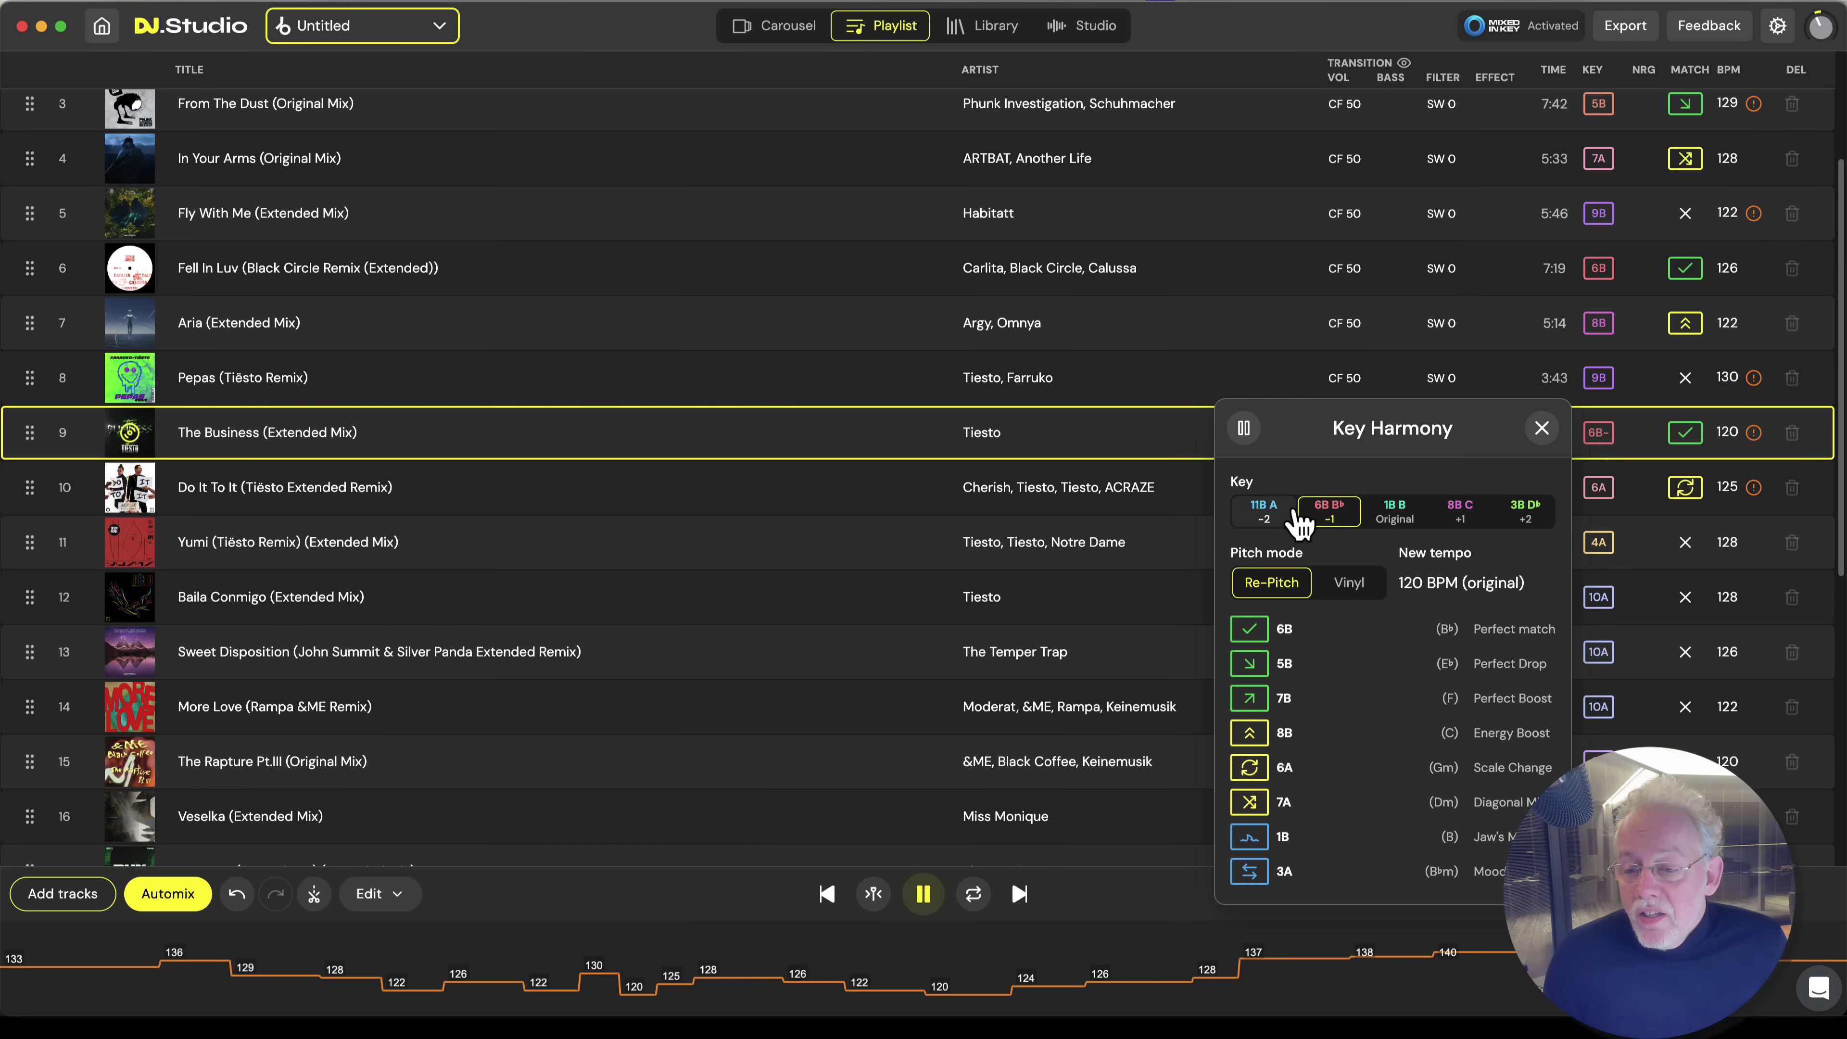
pyautogui.click(1279, 526)
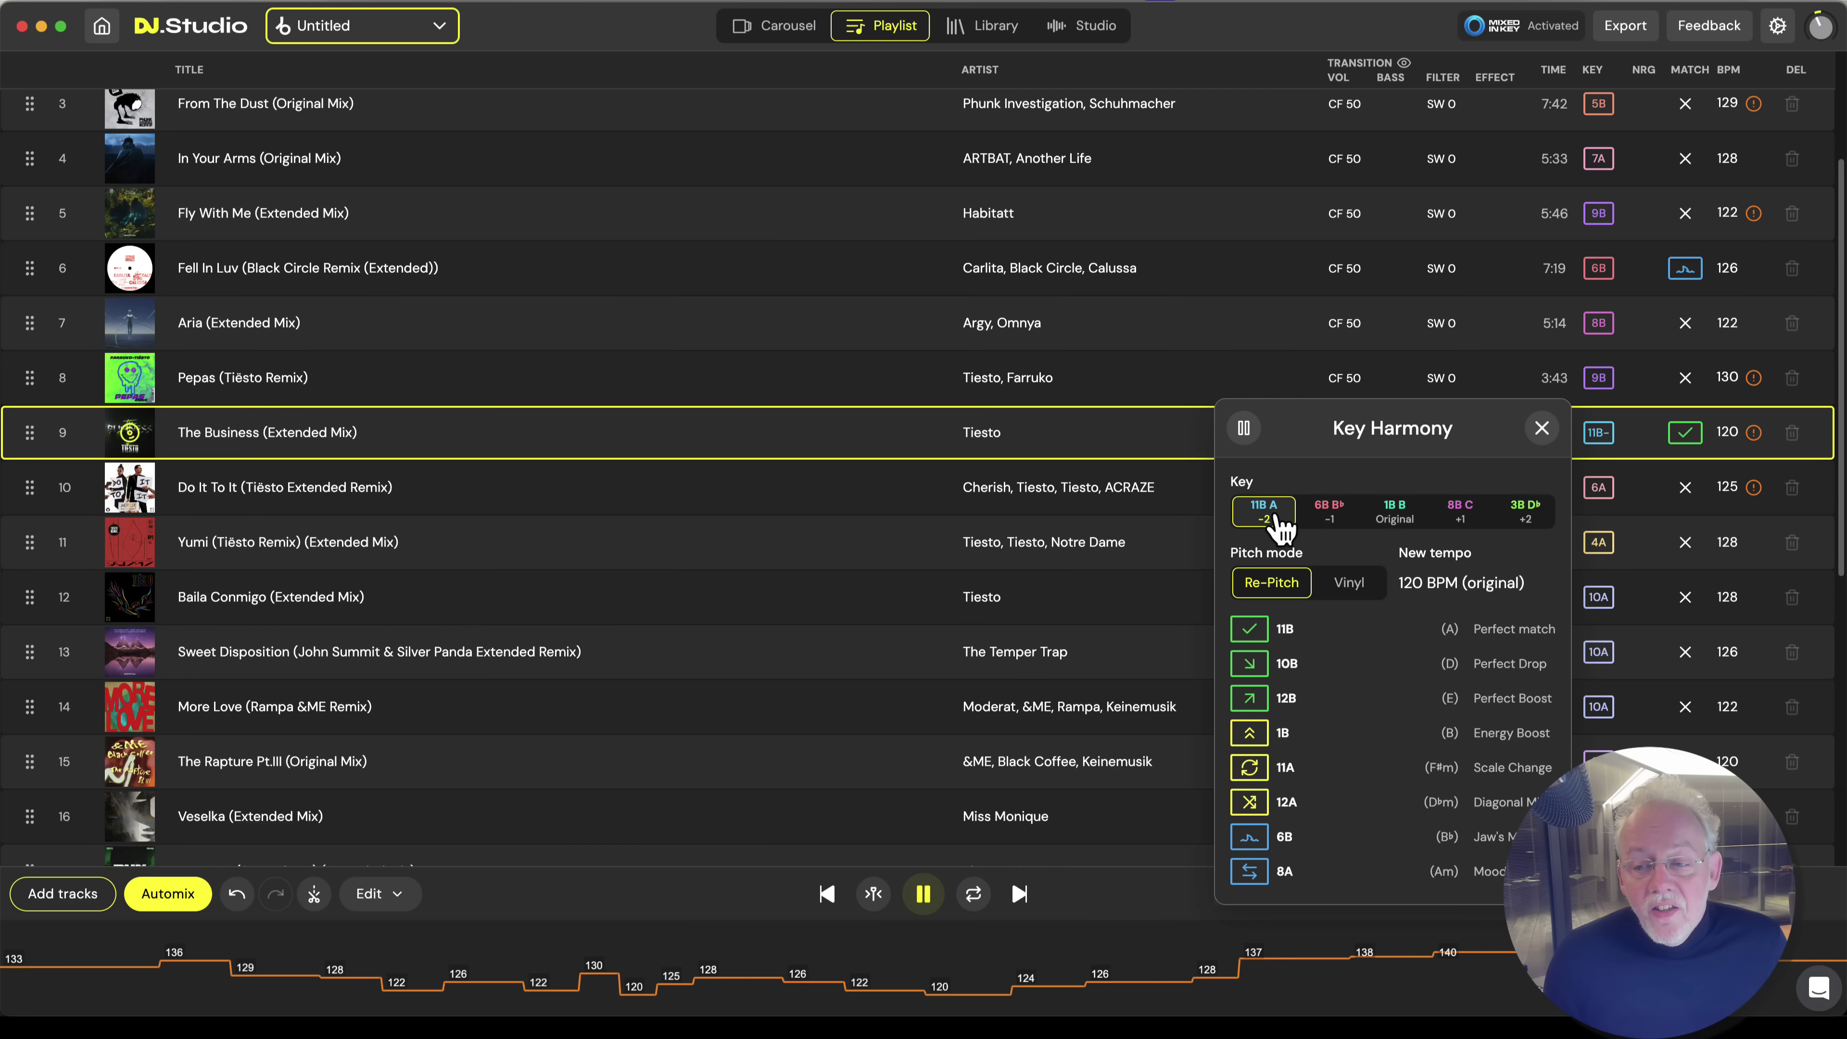
pyautogui.click(1397, 517)
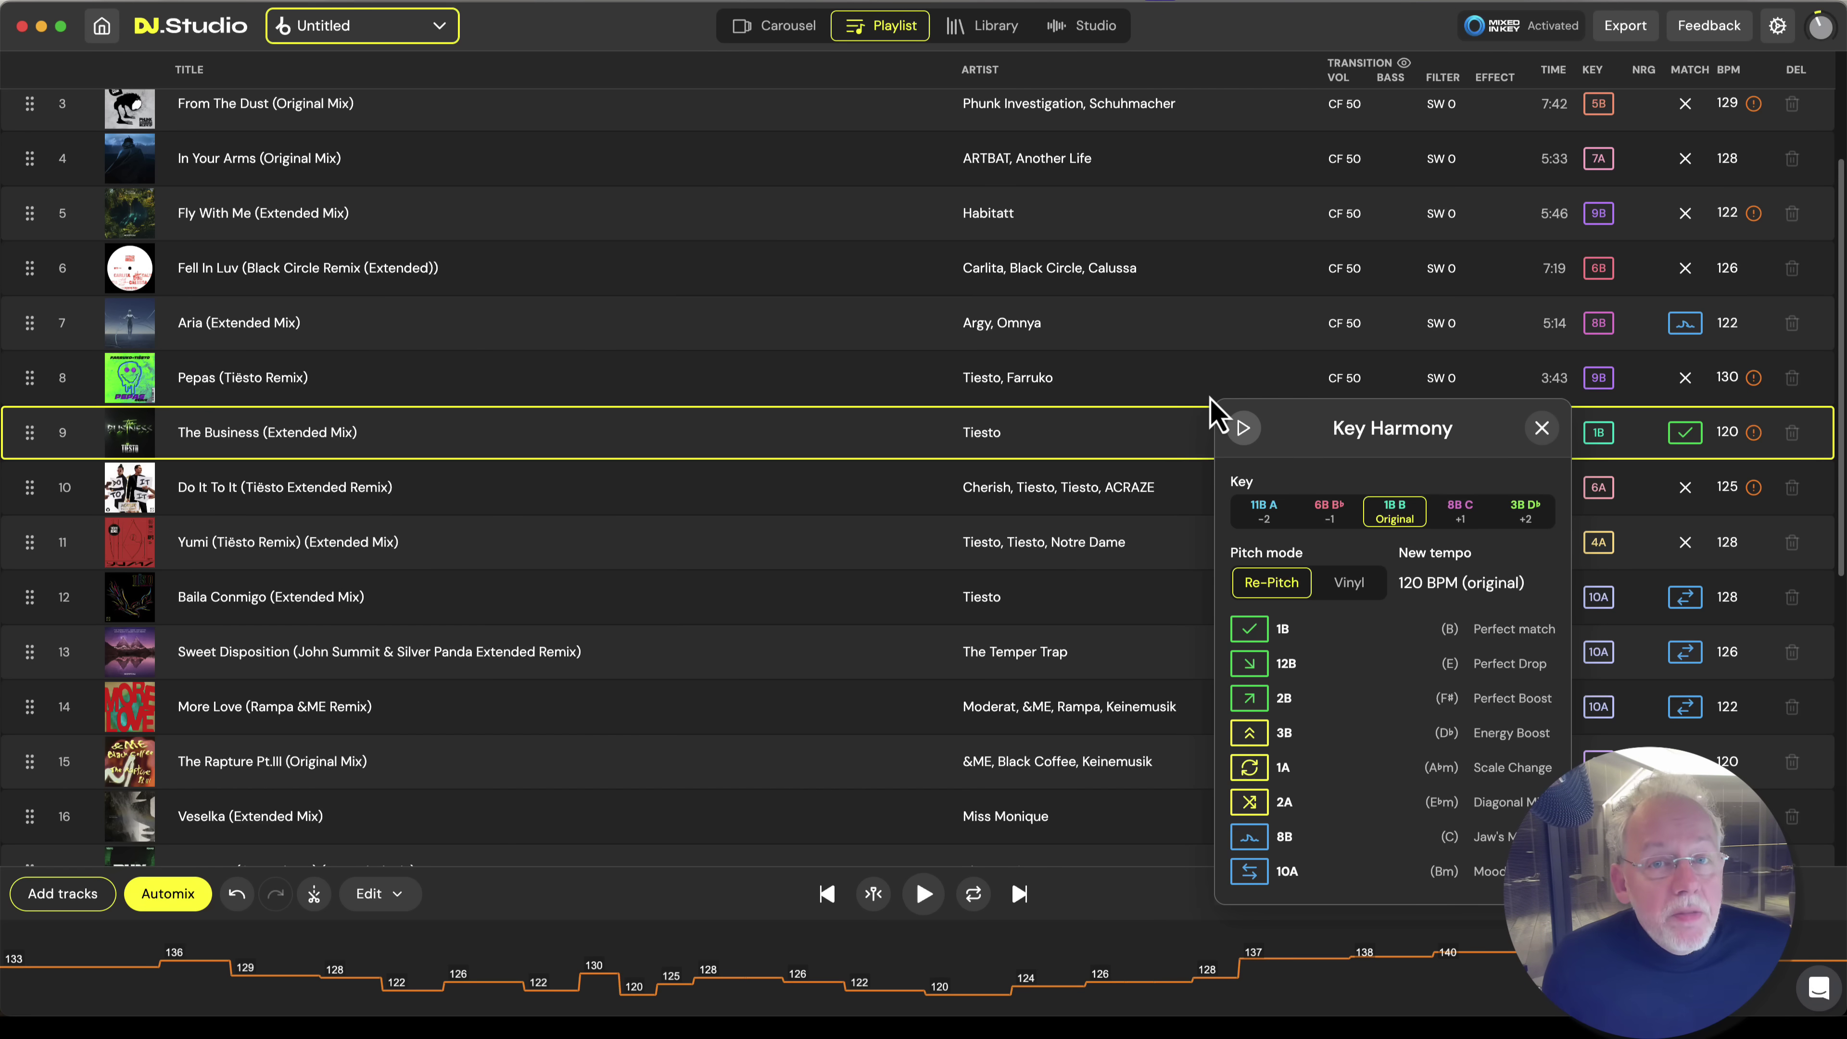
pyautogui.click(1329, 511)
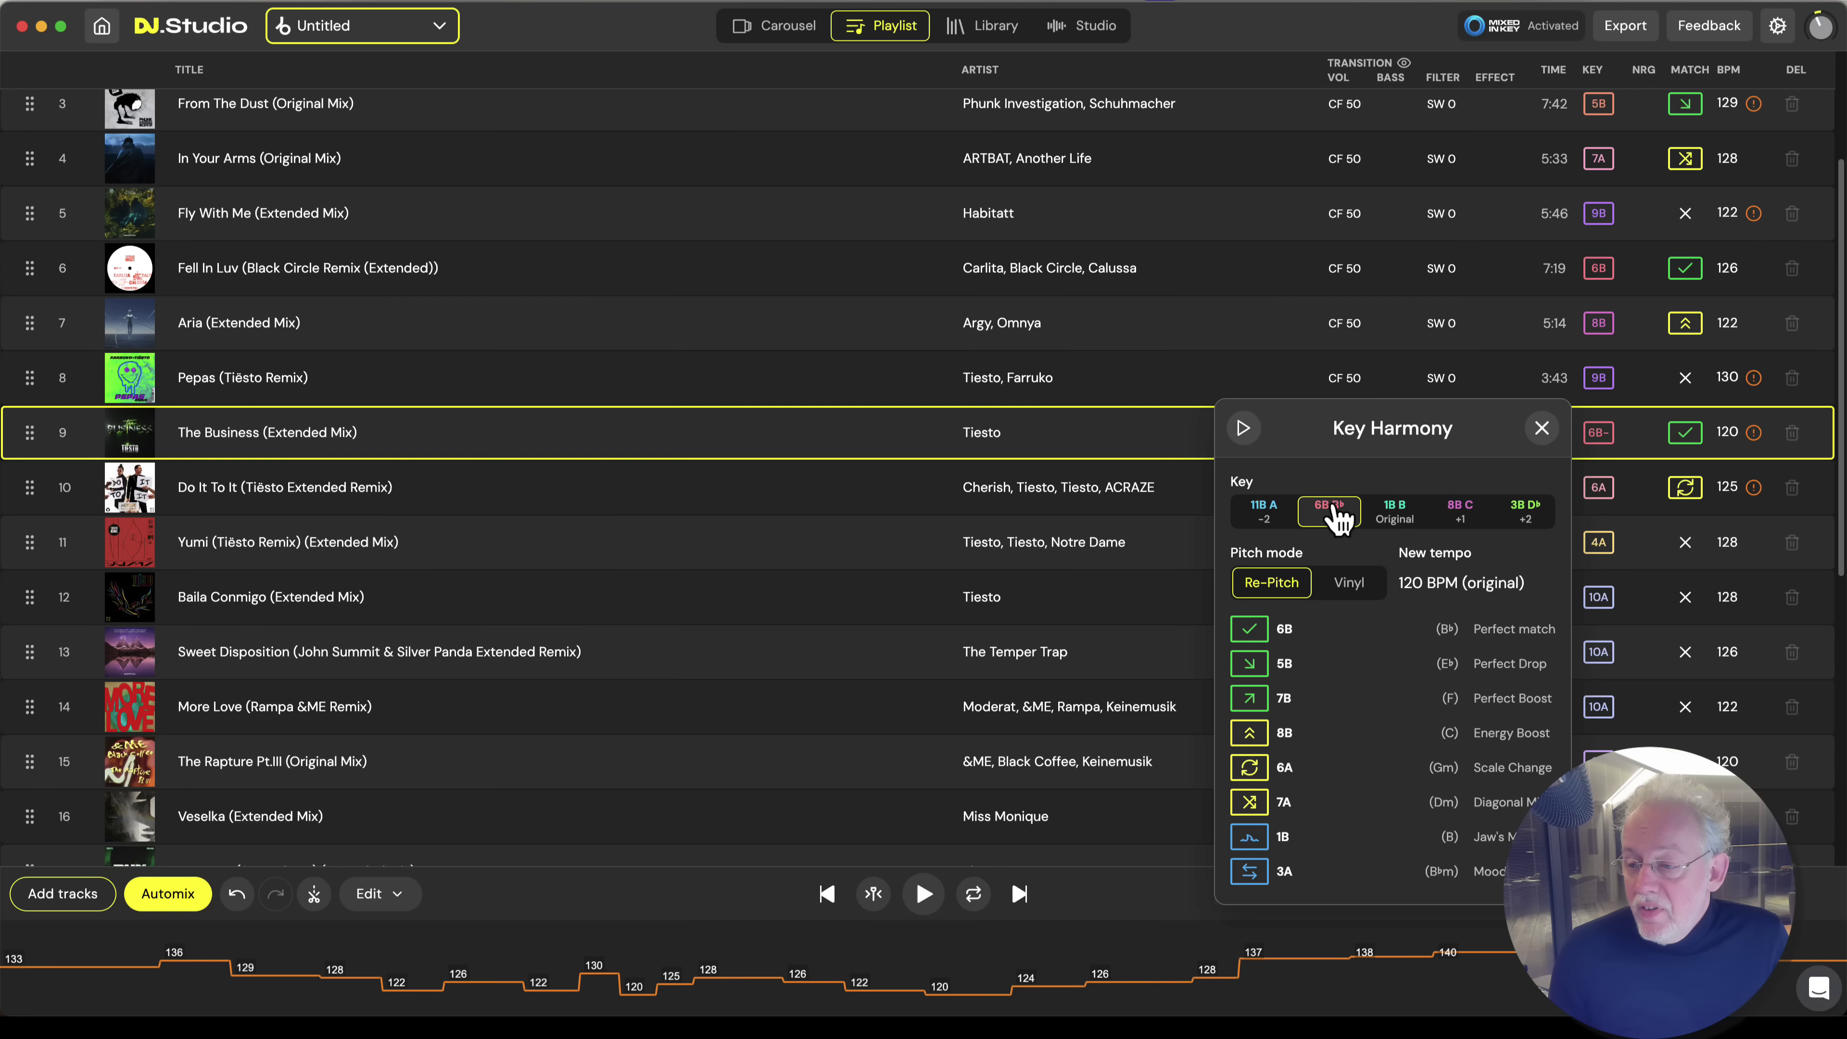
pyautogui.click(1262, 518)
pyautogui.click(1334, 522)
pyautogui.click(1396, 518)
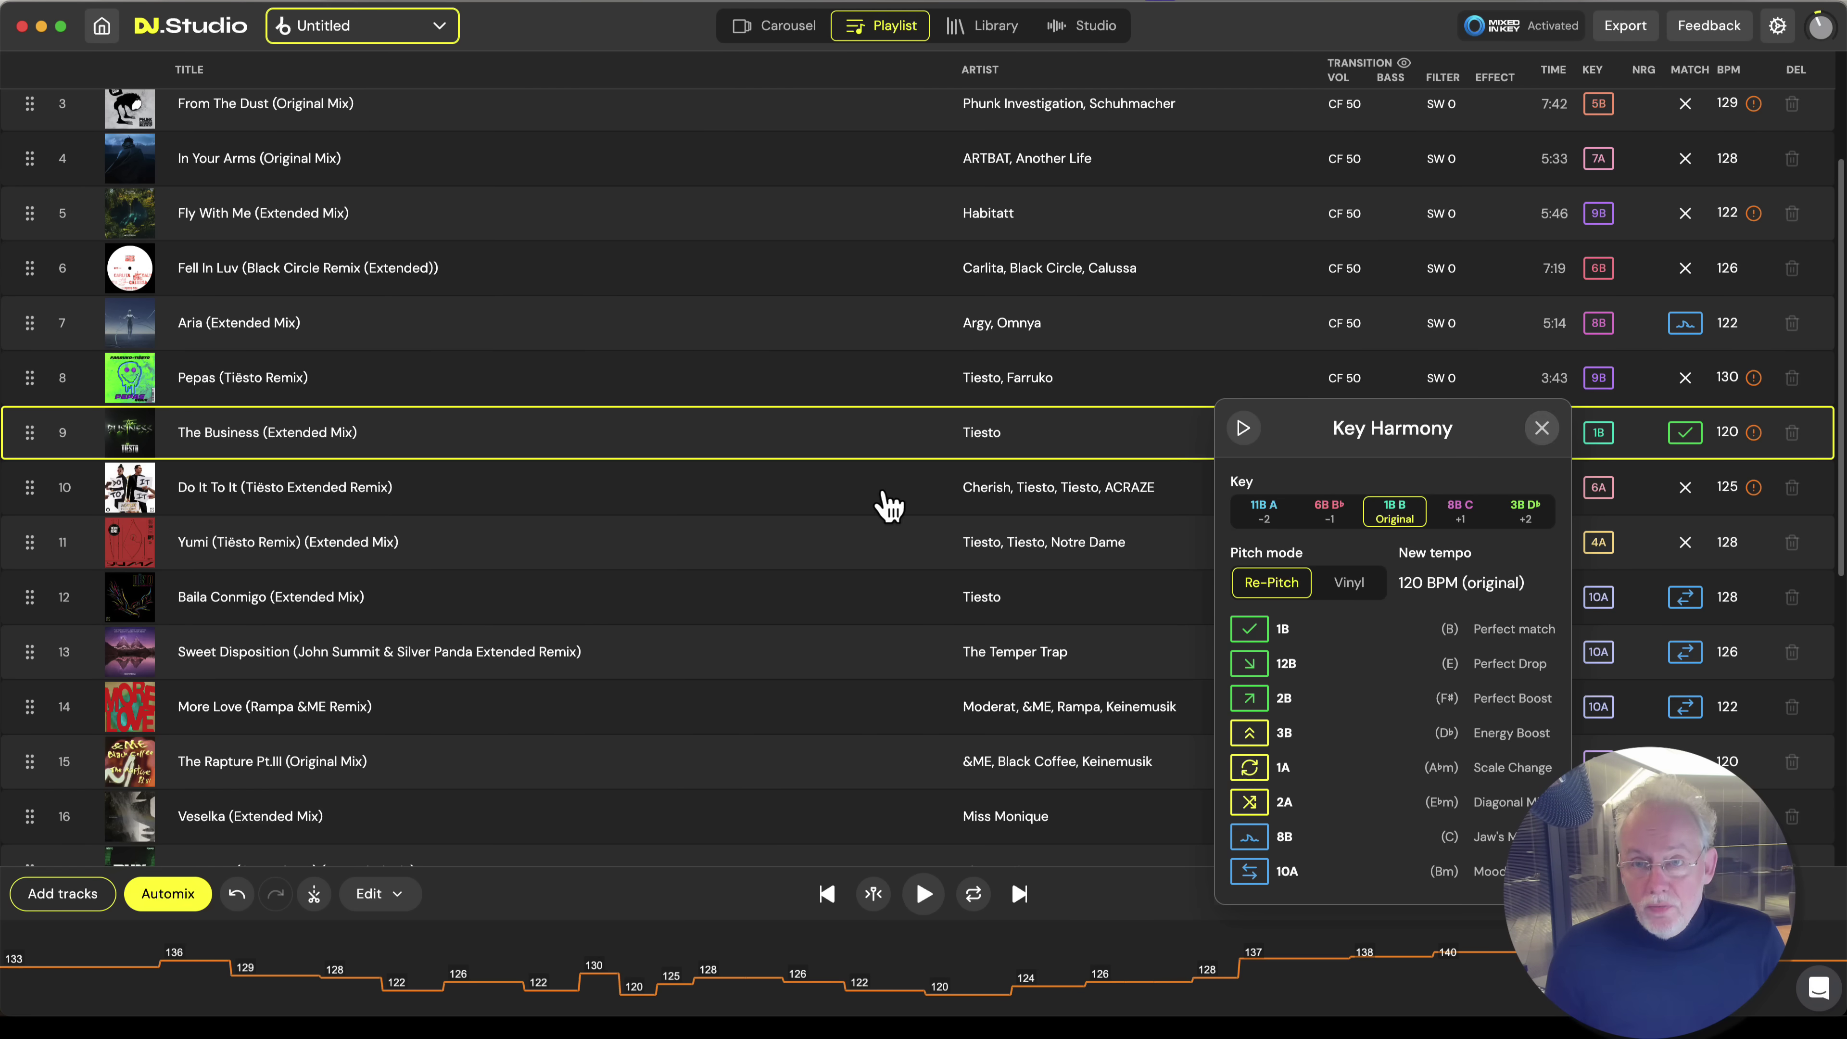
# Close Key Harmony and move Yumi (Tiësto Remix) up to fifth, after In Your Arms.
pyautogui.click(982, 491)
pyautogui.moveTo(742, 540); pyautogui.dragTo(717, 289)
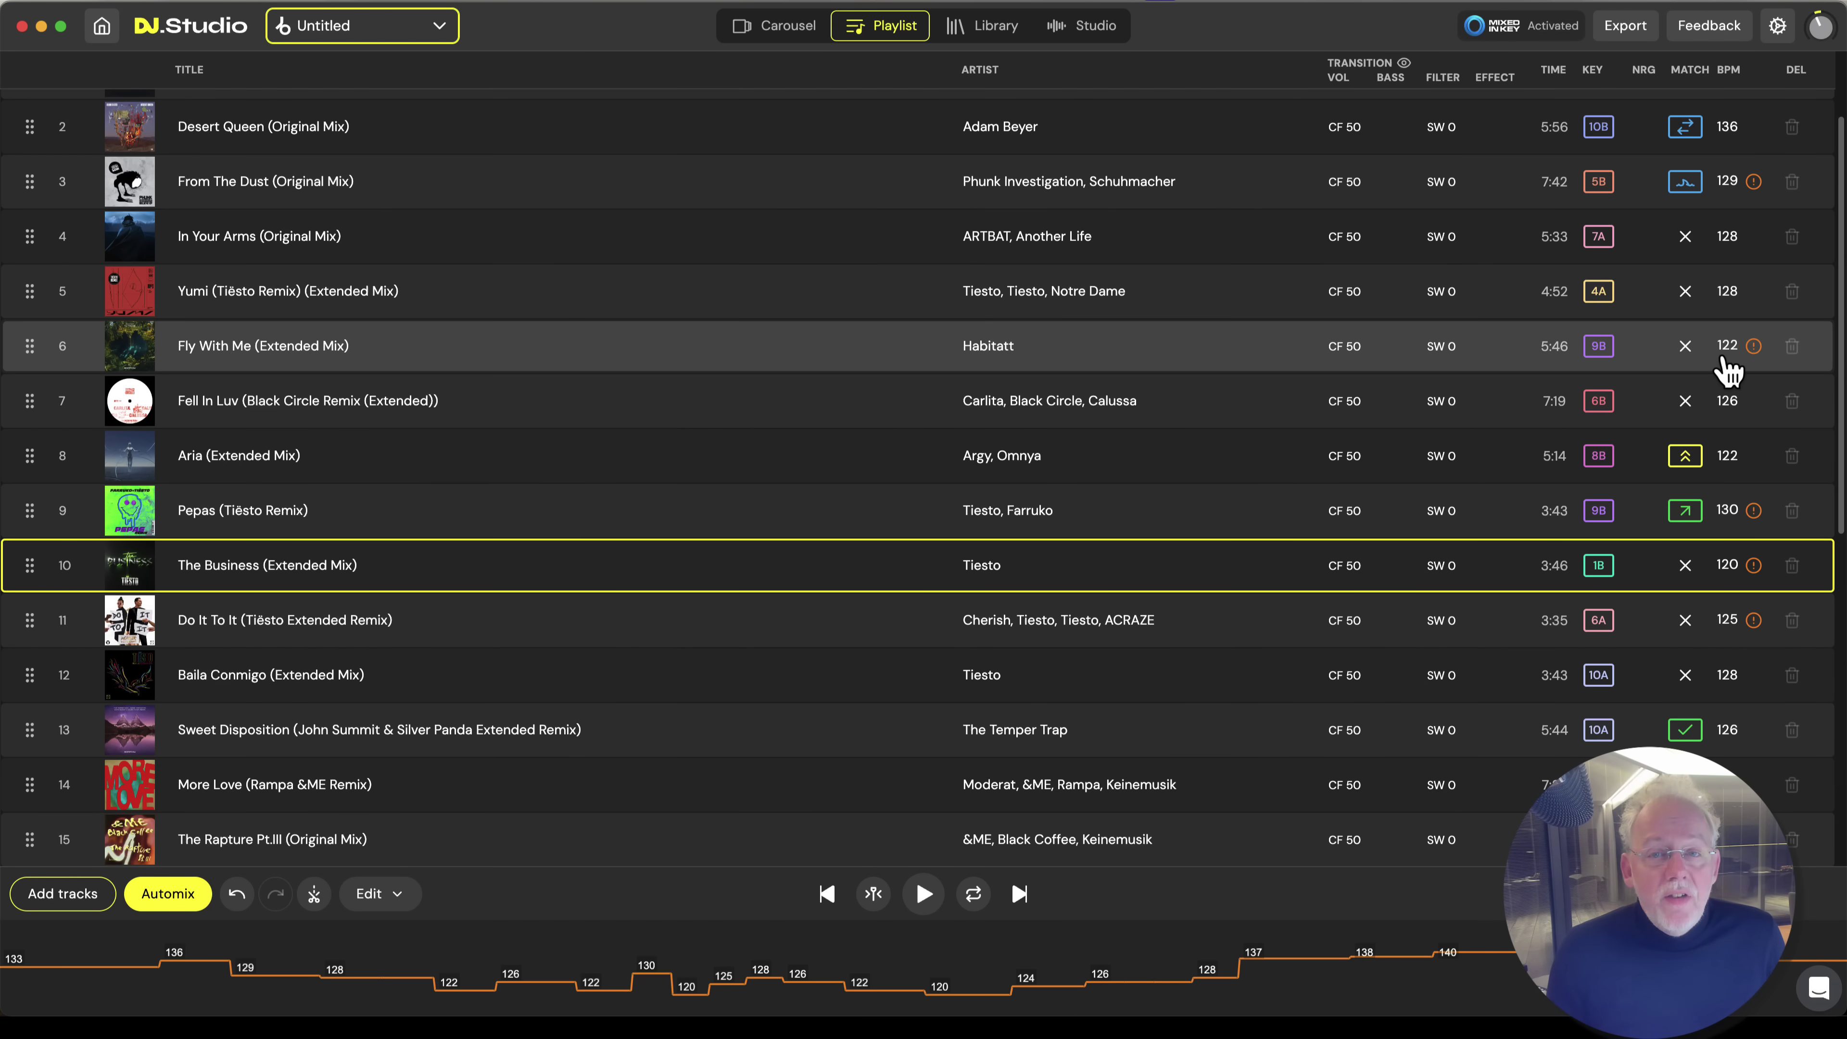
pyautogui.click(172, 896)
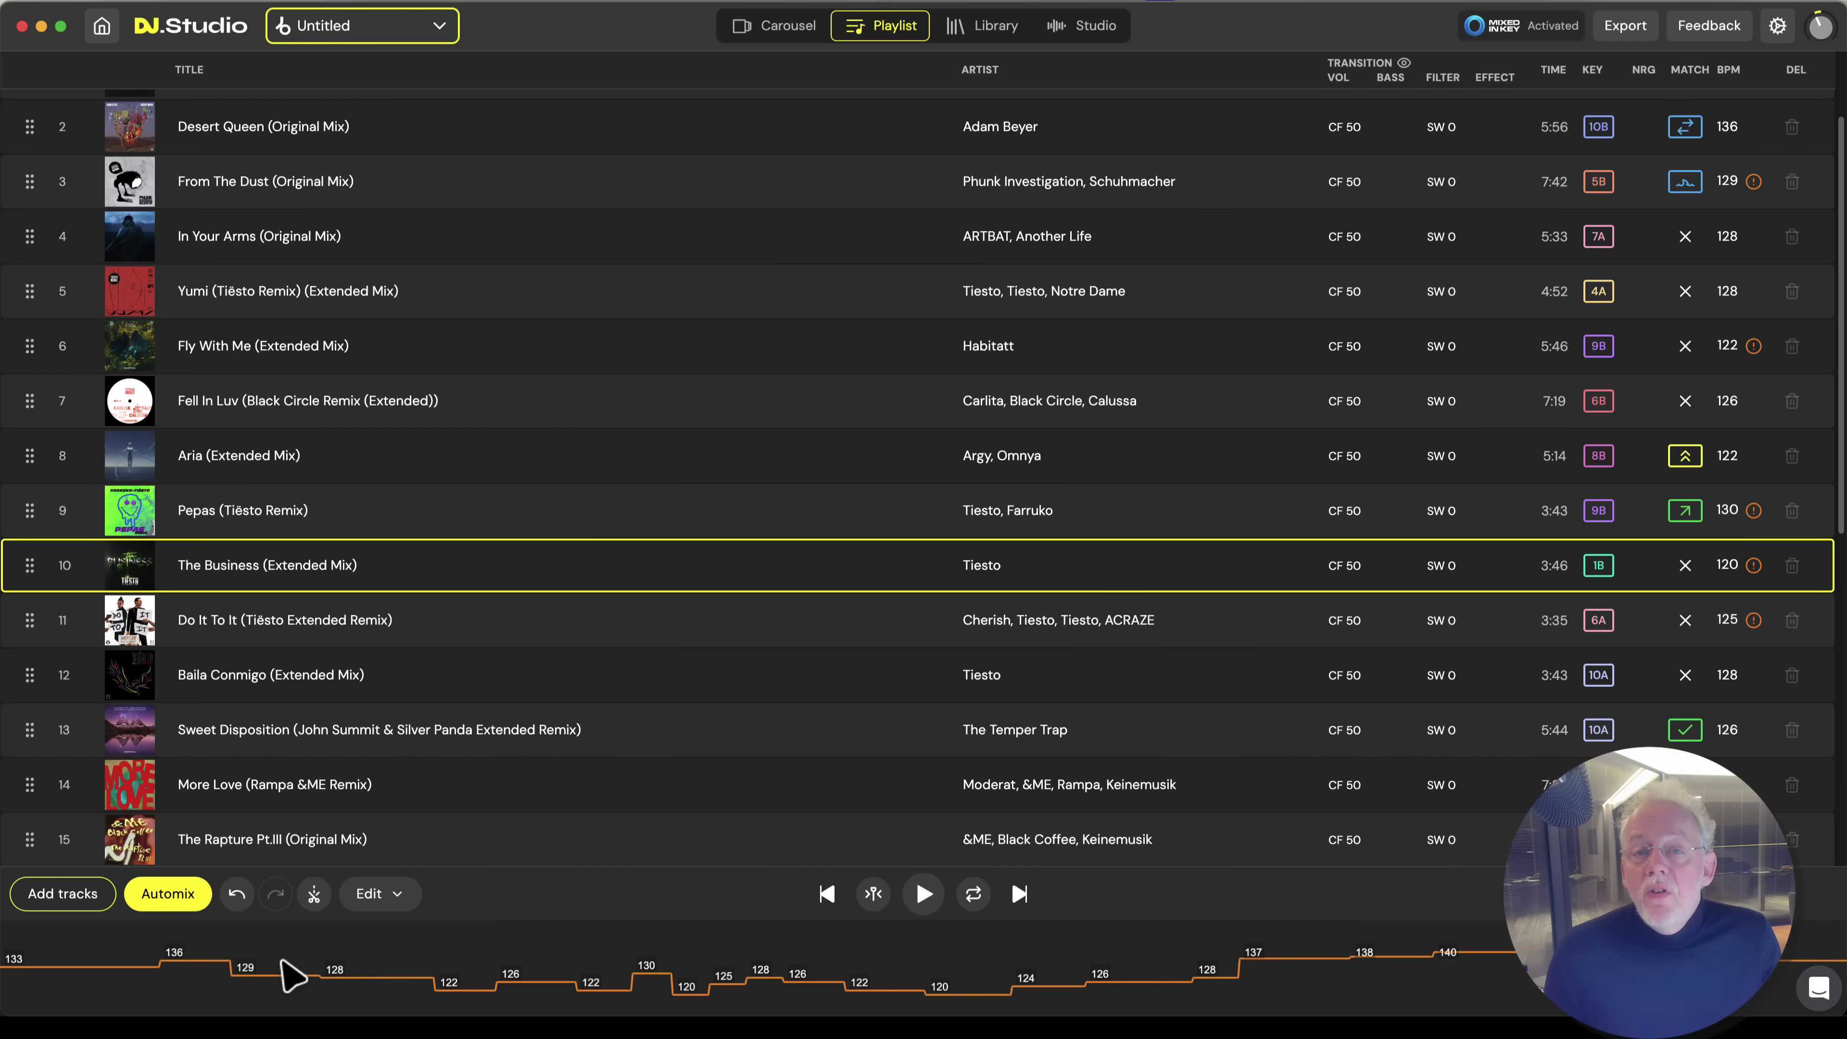
# Review Automix playlist ordering and transition settings, then run Automix on the whole playlist.
pyautogui.click(156, 906)
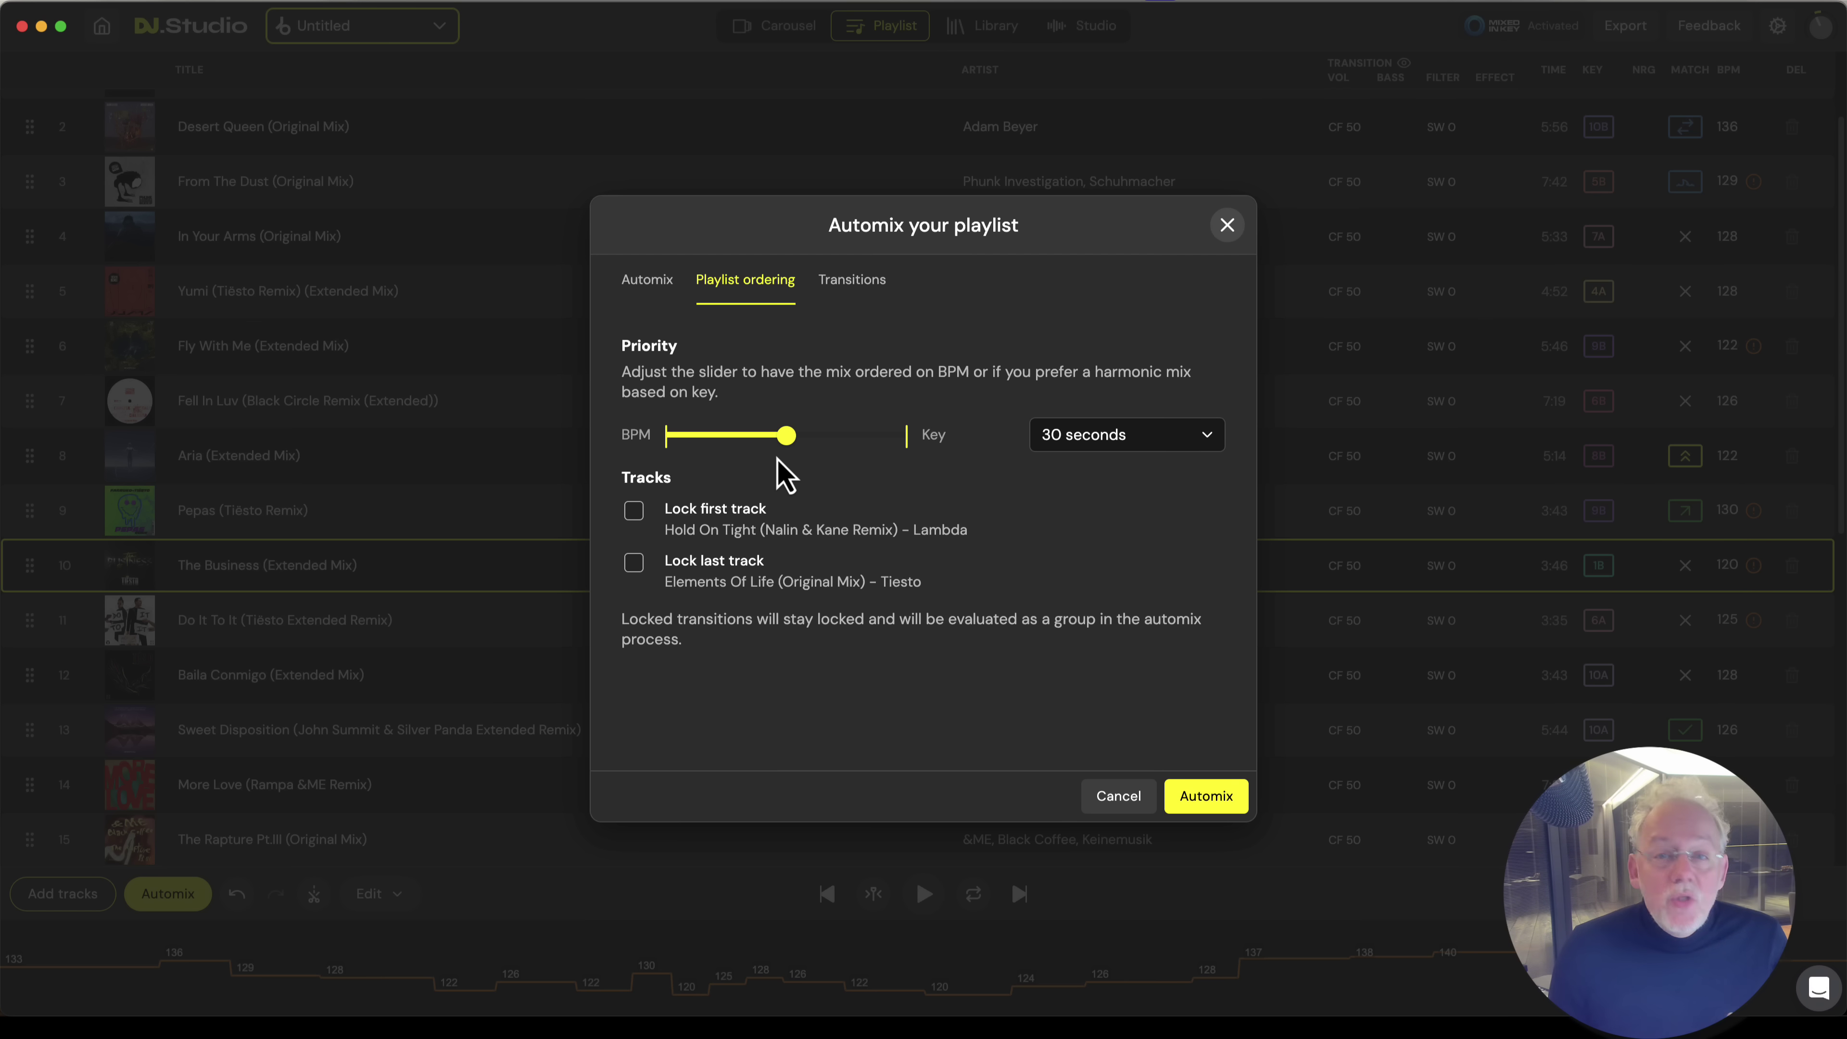
pyautogui.click(882, 284)
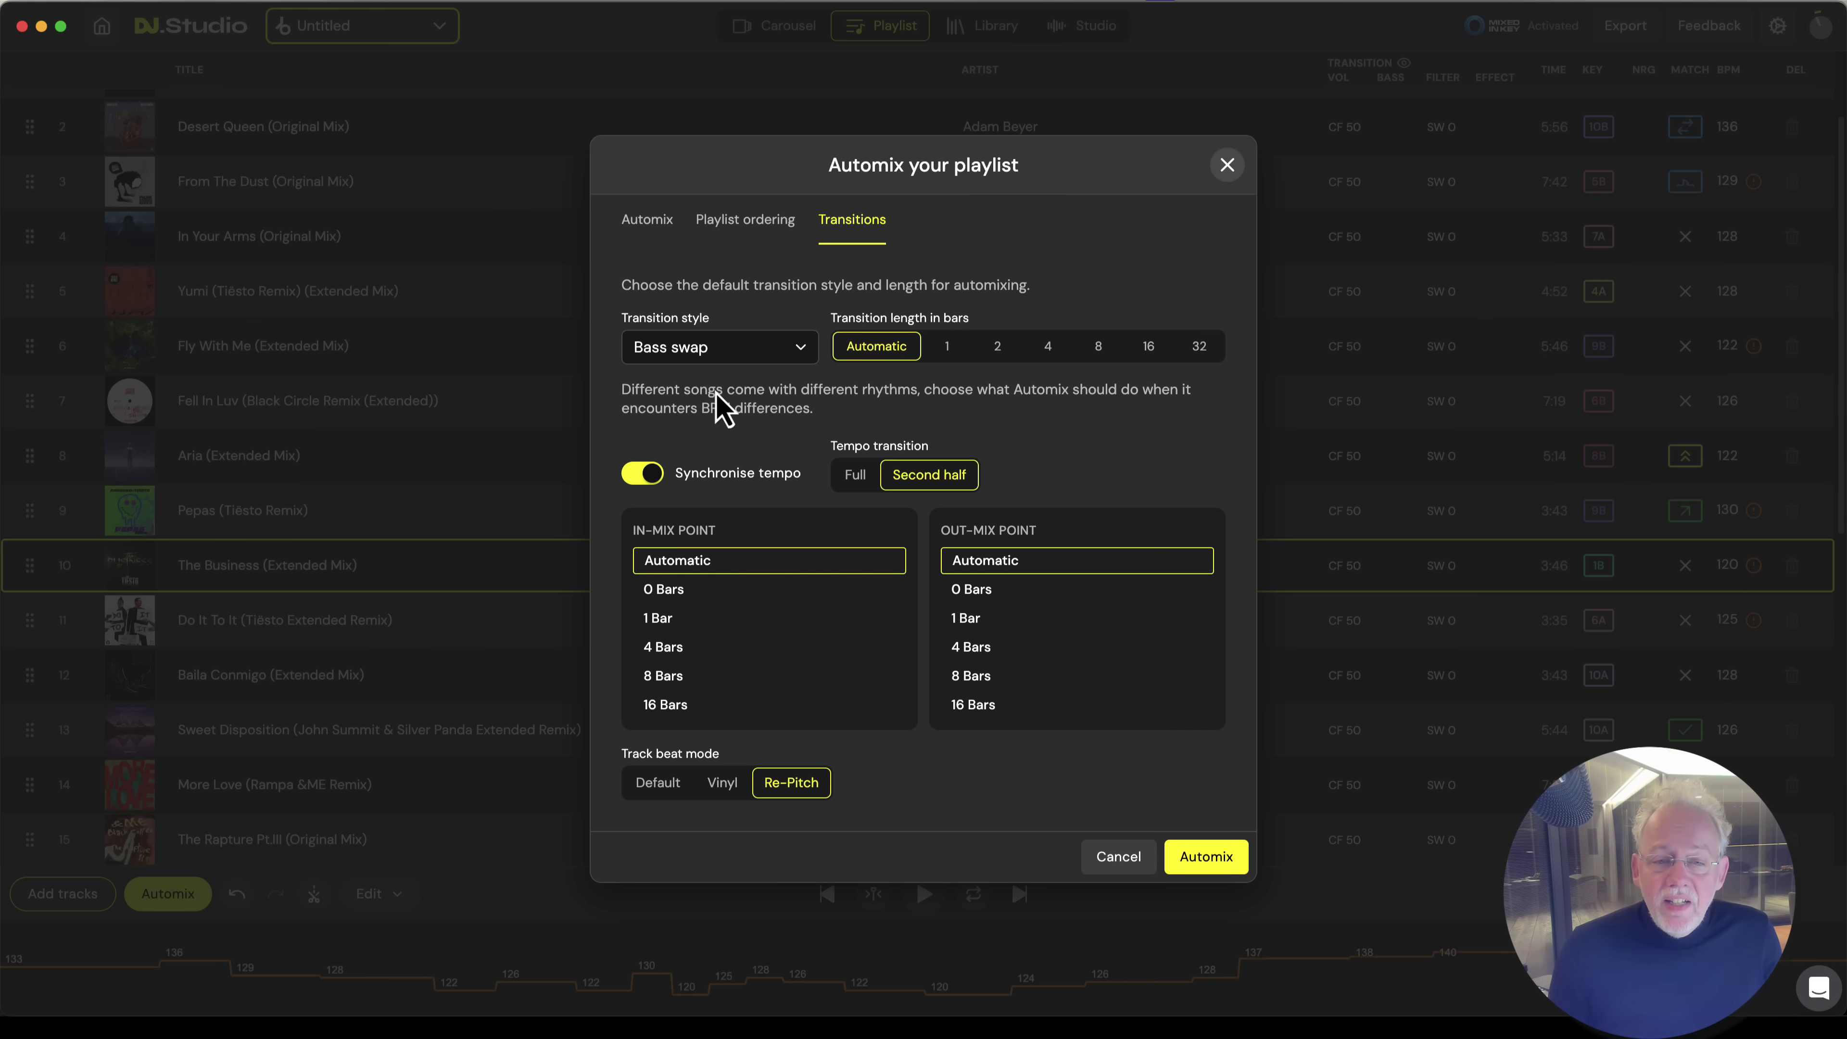
pyautogui.click(756, 232)
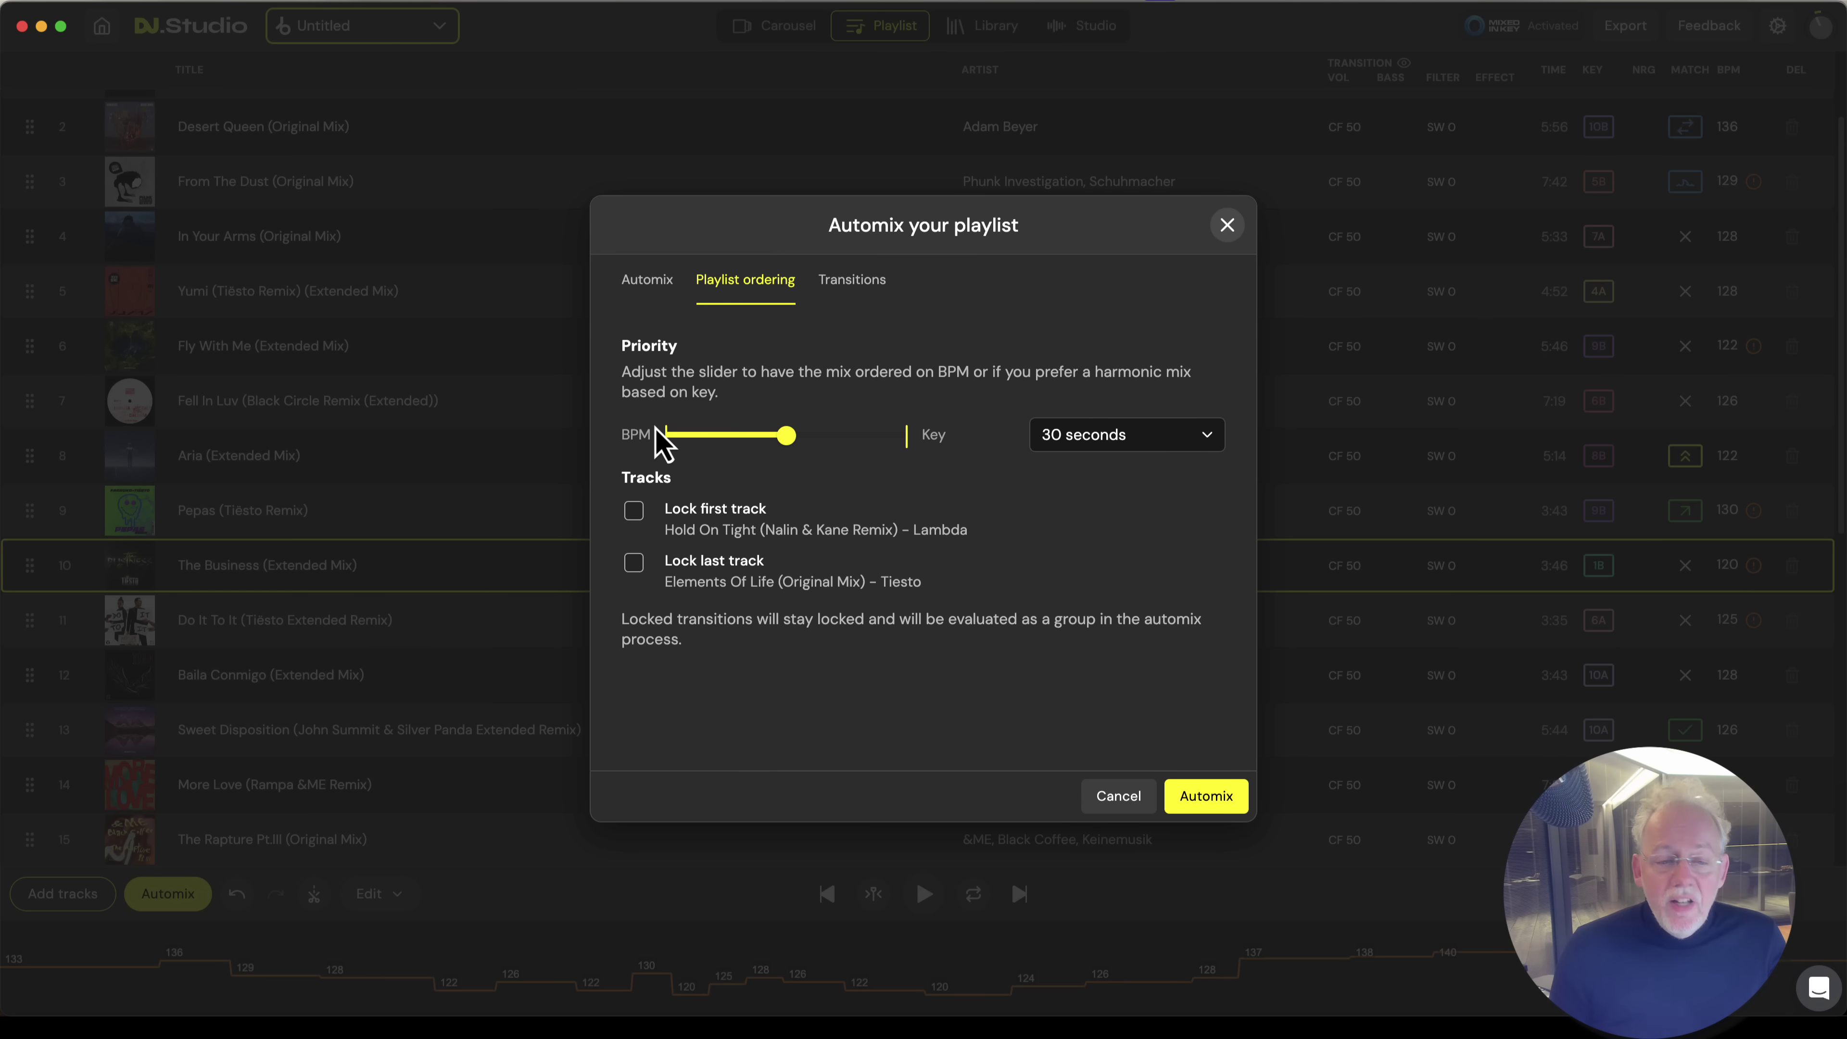
pyautogui.click(1207, 796)
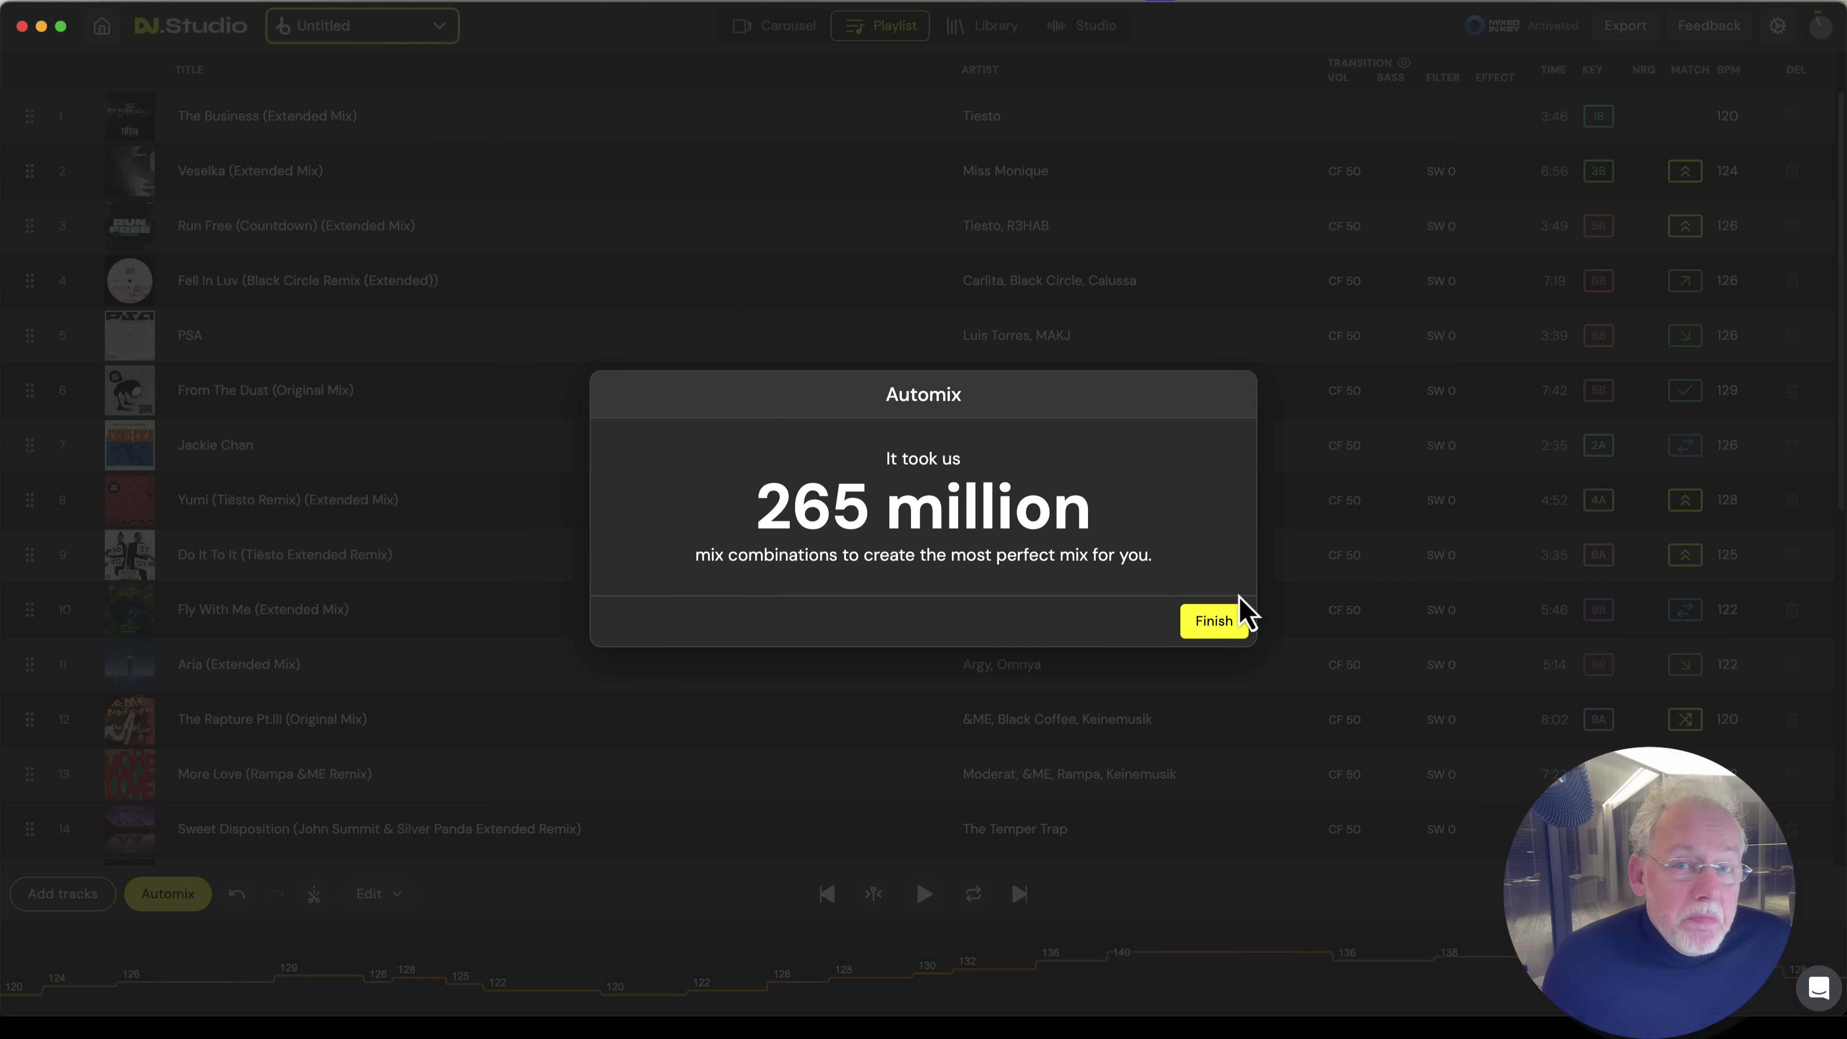
# Close the Automix summary and scroll through the reordered 26-track playlist.
pyautogui.click(1213, 620)
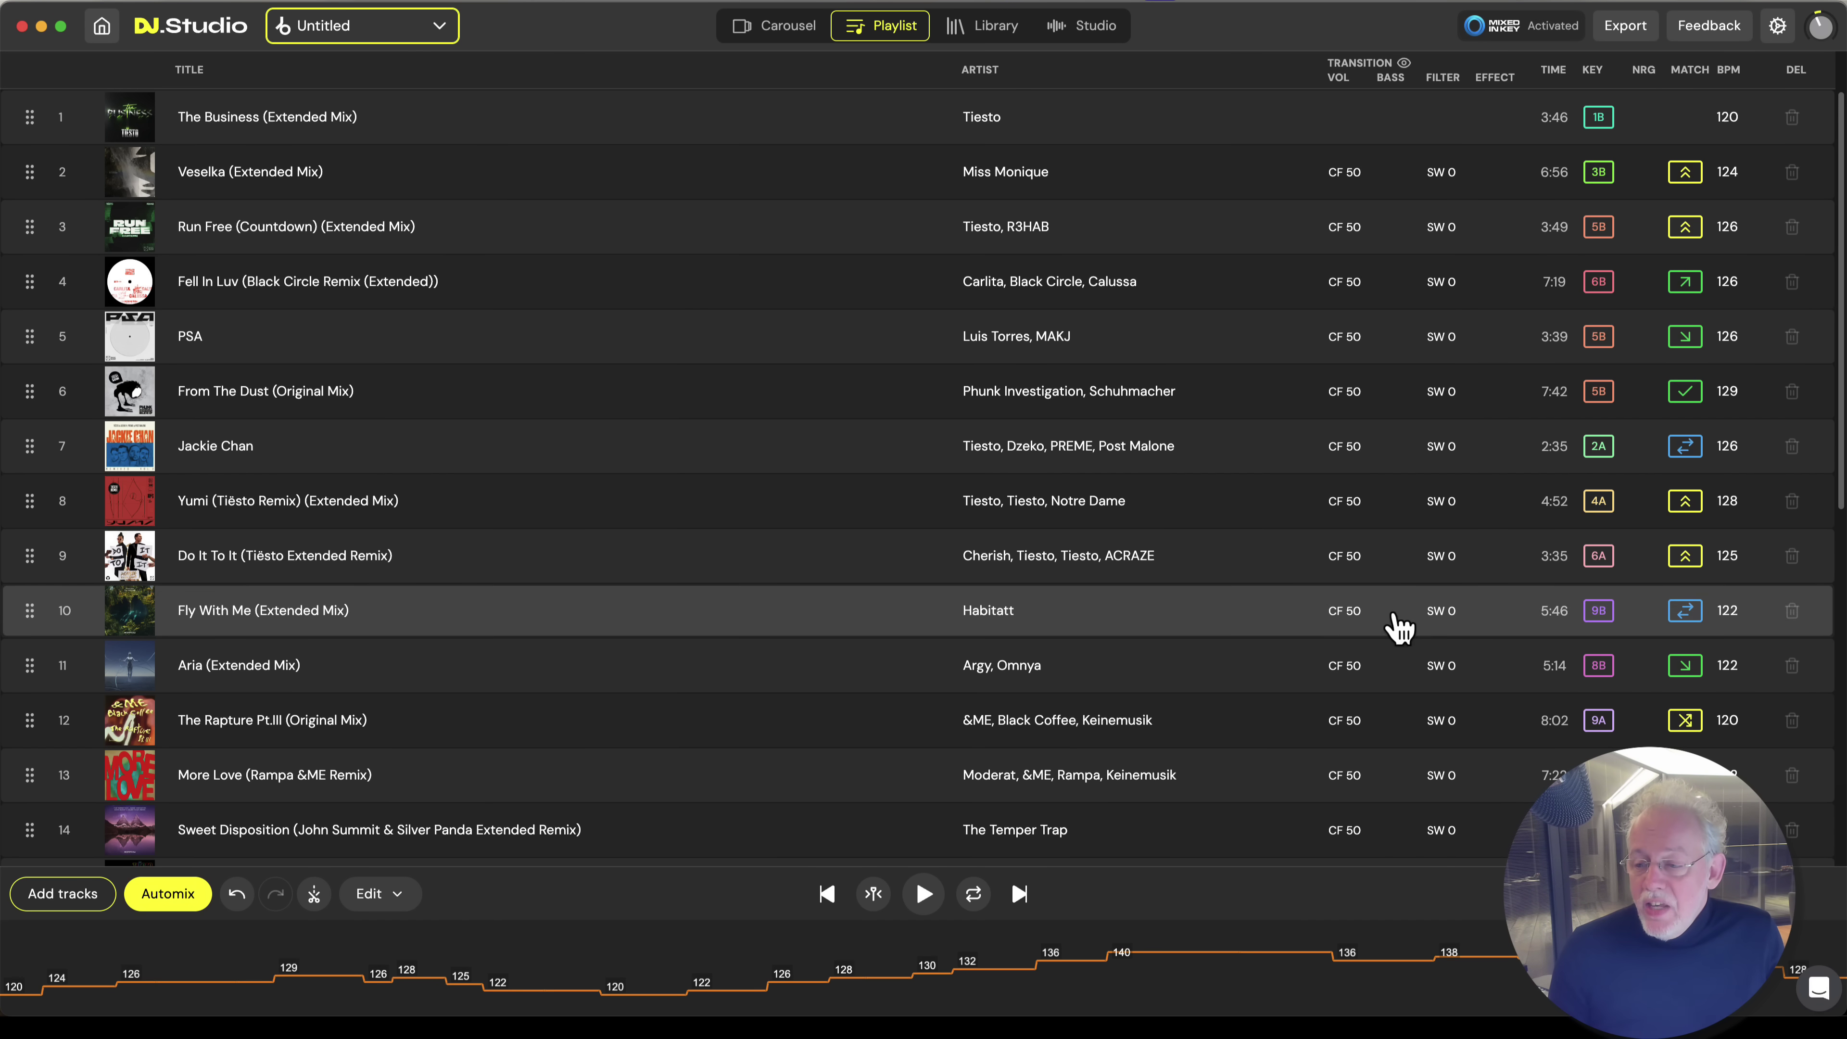
pyautogui.scroll(-6, 1158, 627)
pyautogui.scroll(-3, 1158, 627)
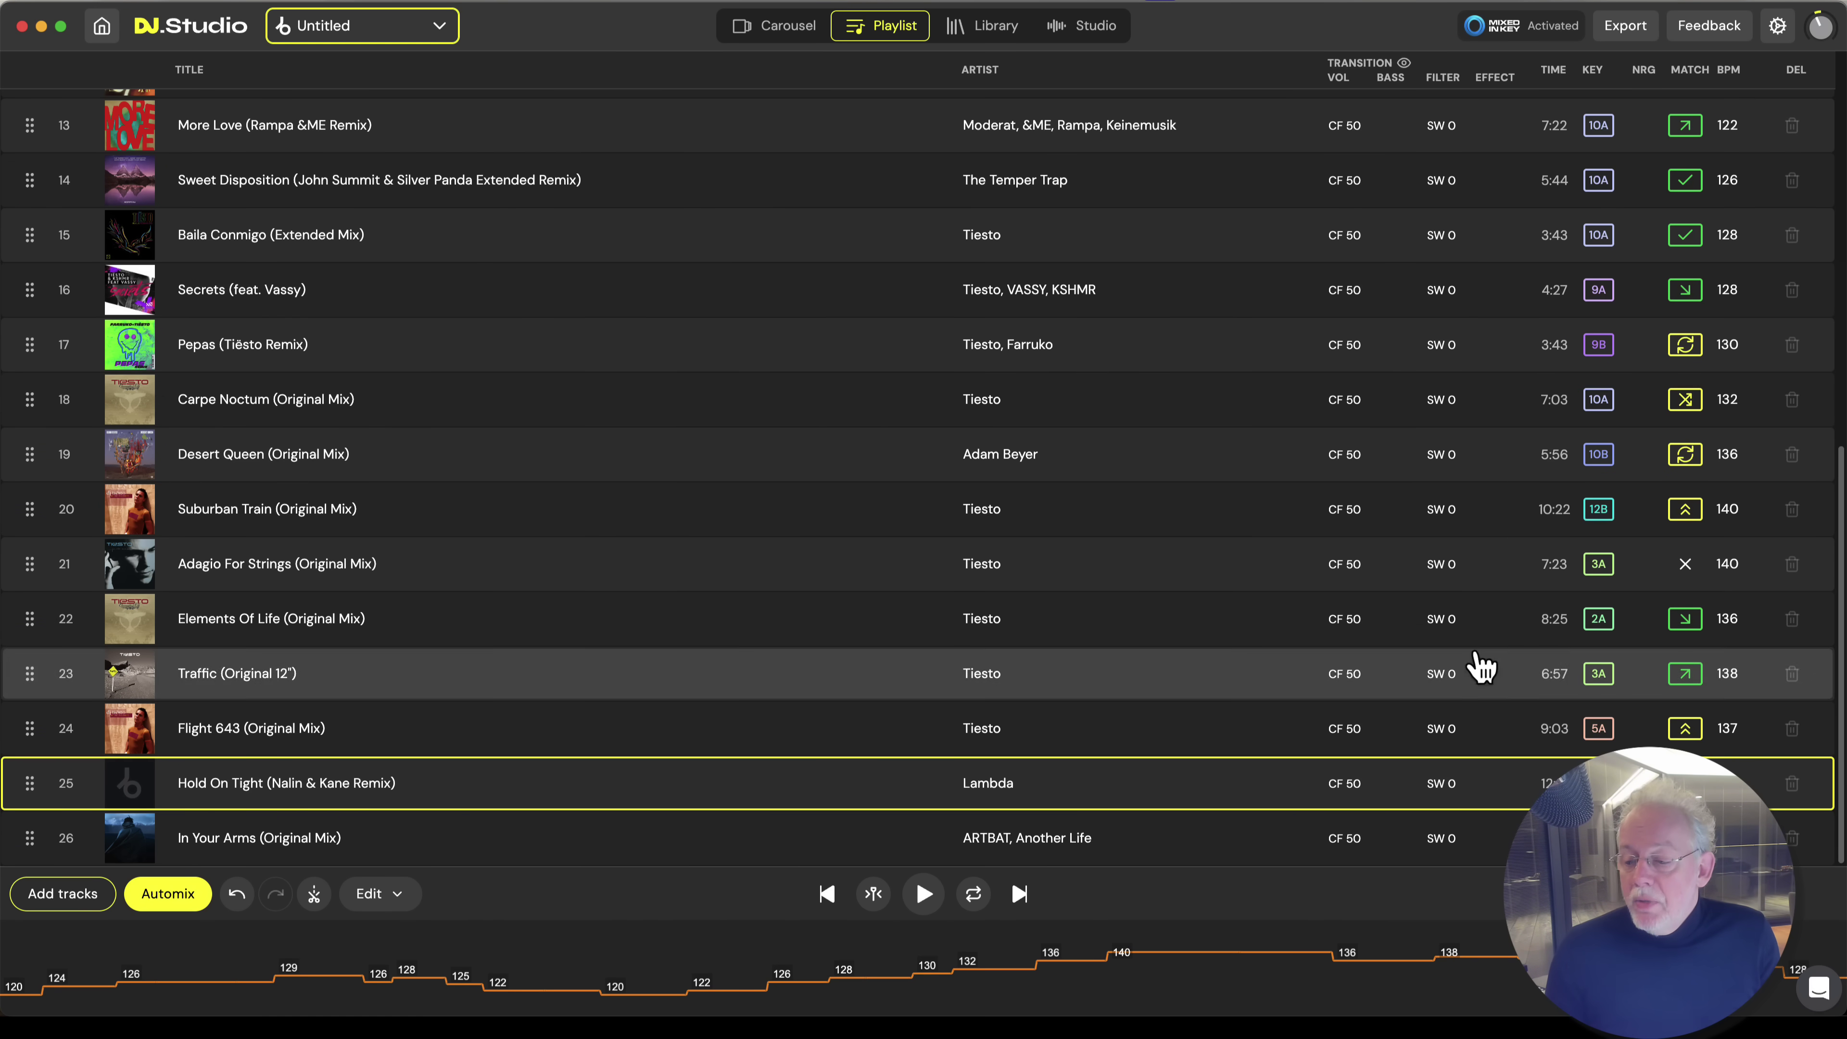
pyautogui.scroll(8, 1208, 454)
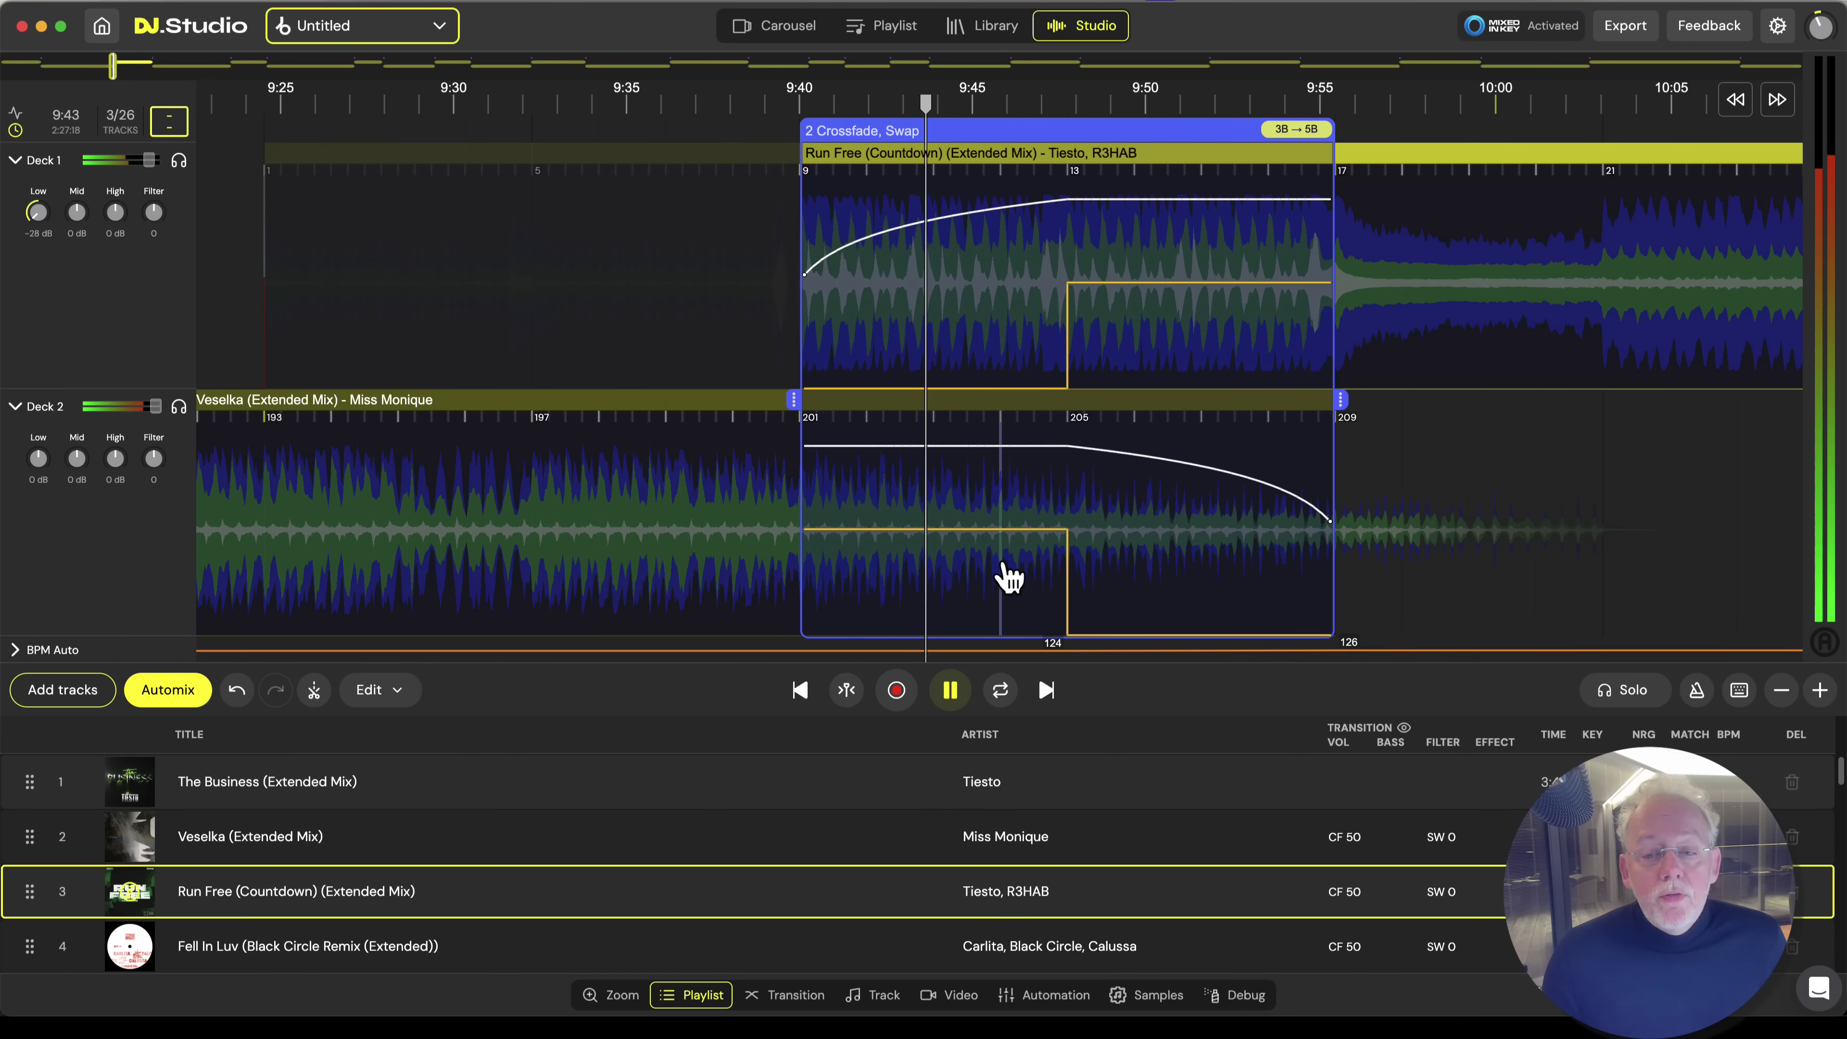
# Stop playback and shift the Veselka clip so the transition starts eight bars earlier.
pyautogui.scroll(-3, 1021, 575)
pyautogui.press('space')
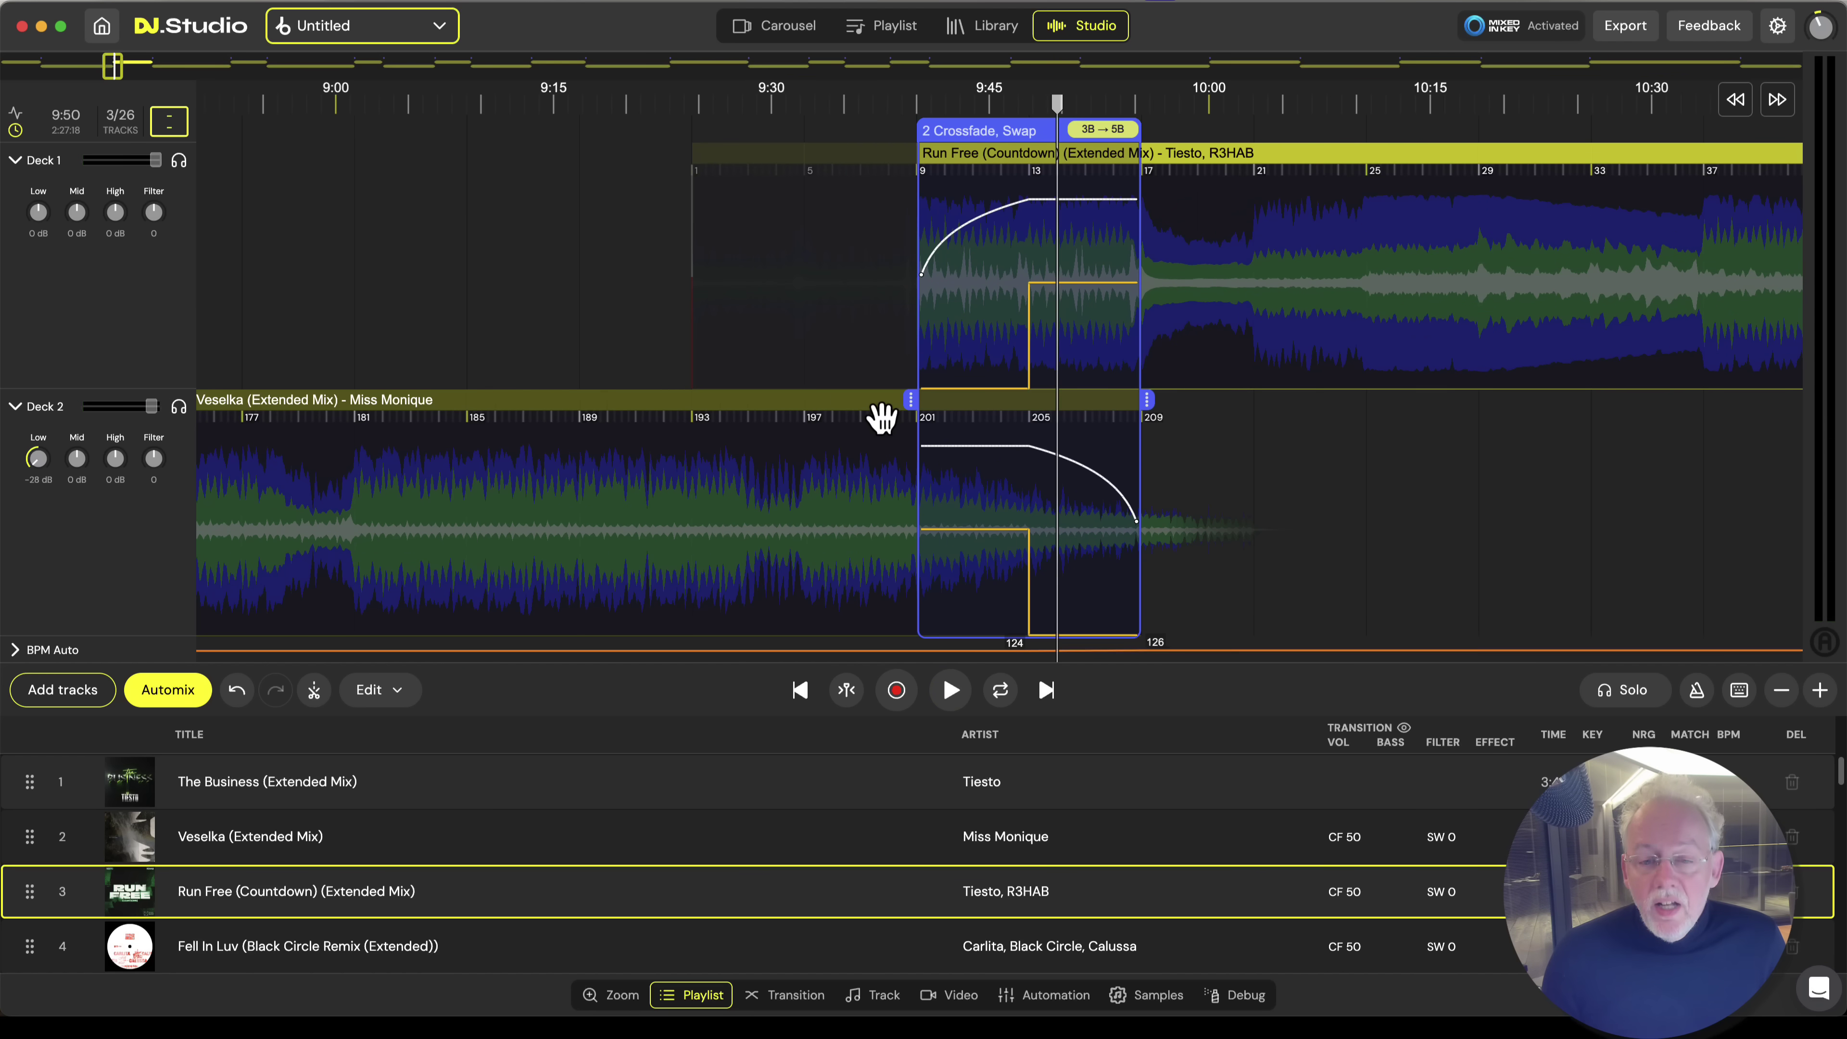
pyautogui.moveTo(877, 411); pyautogui.dragTo(1043, 446)
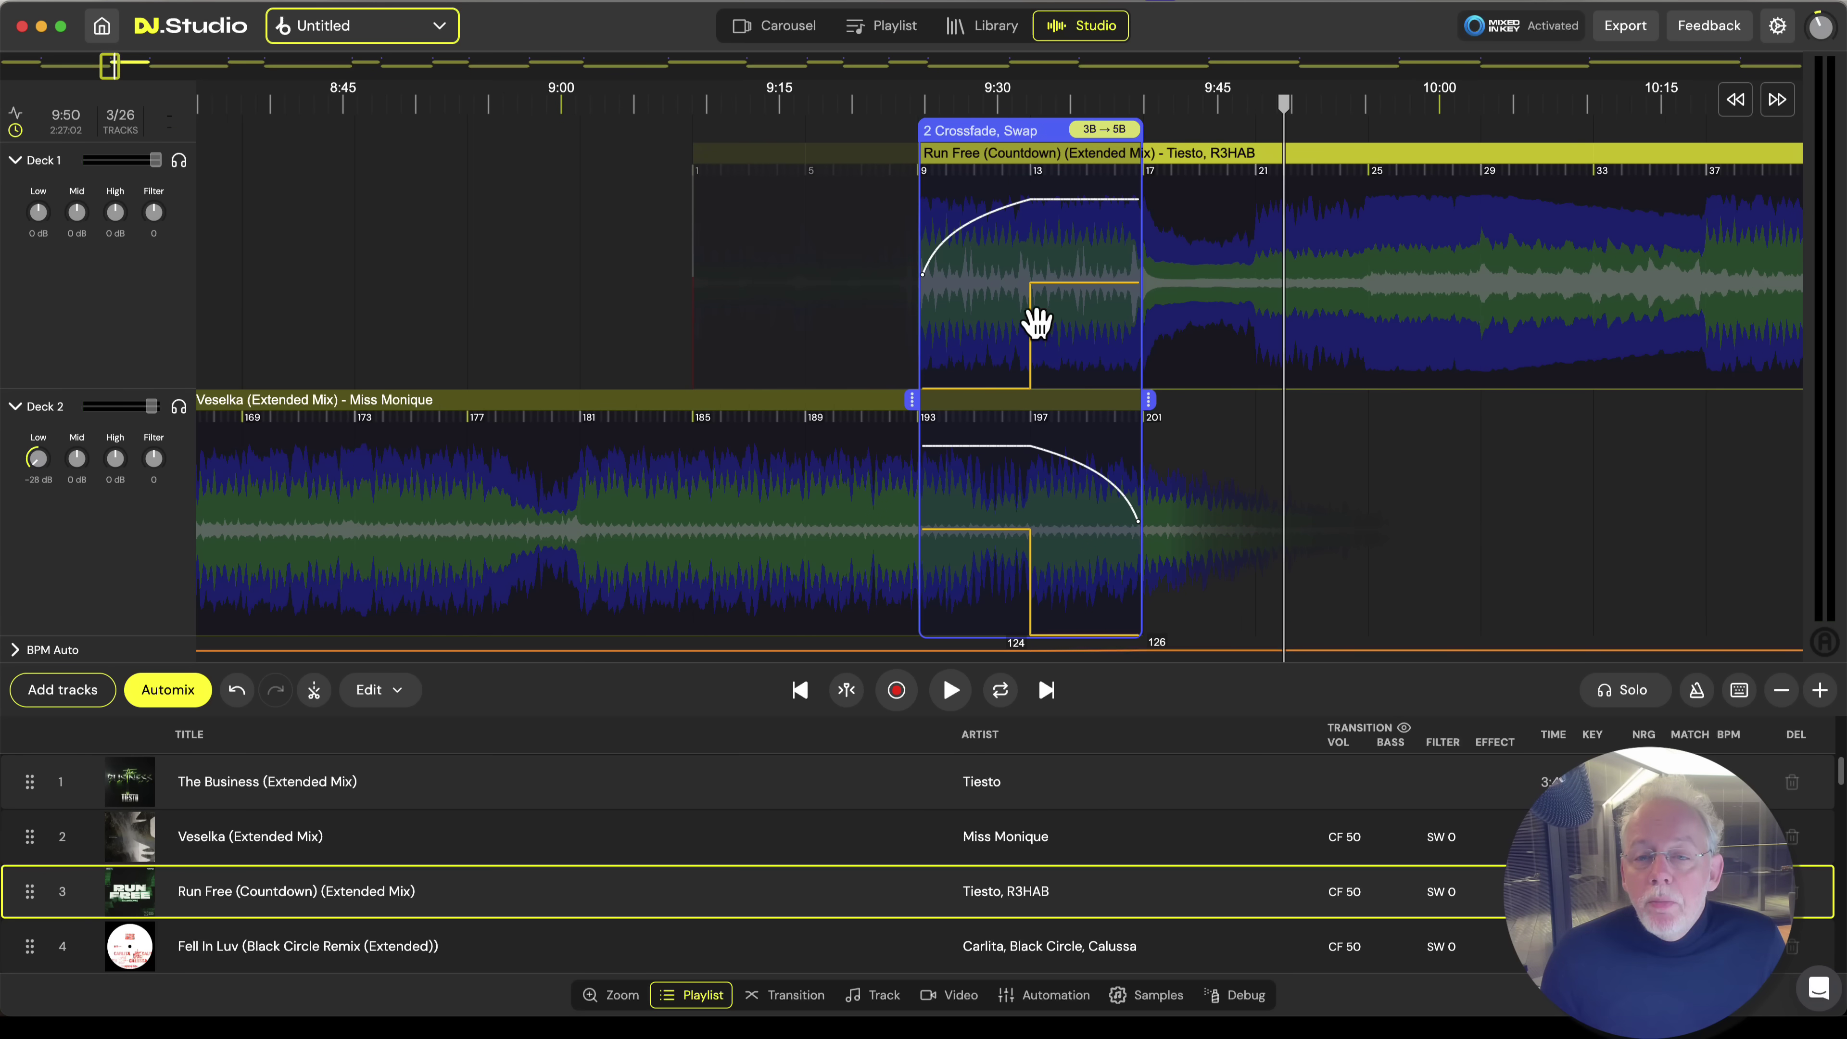
# Show the Veselka-to-Run Free transition settings and play the transition from its start.
pyautogui.click(1027, 277)
pyautogui.click(913, 592)
pyautogui.press('space')
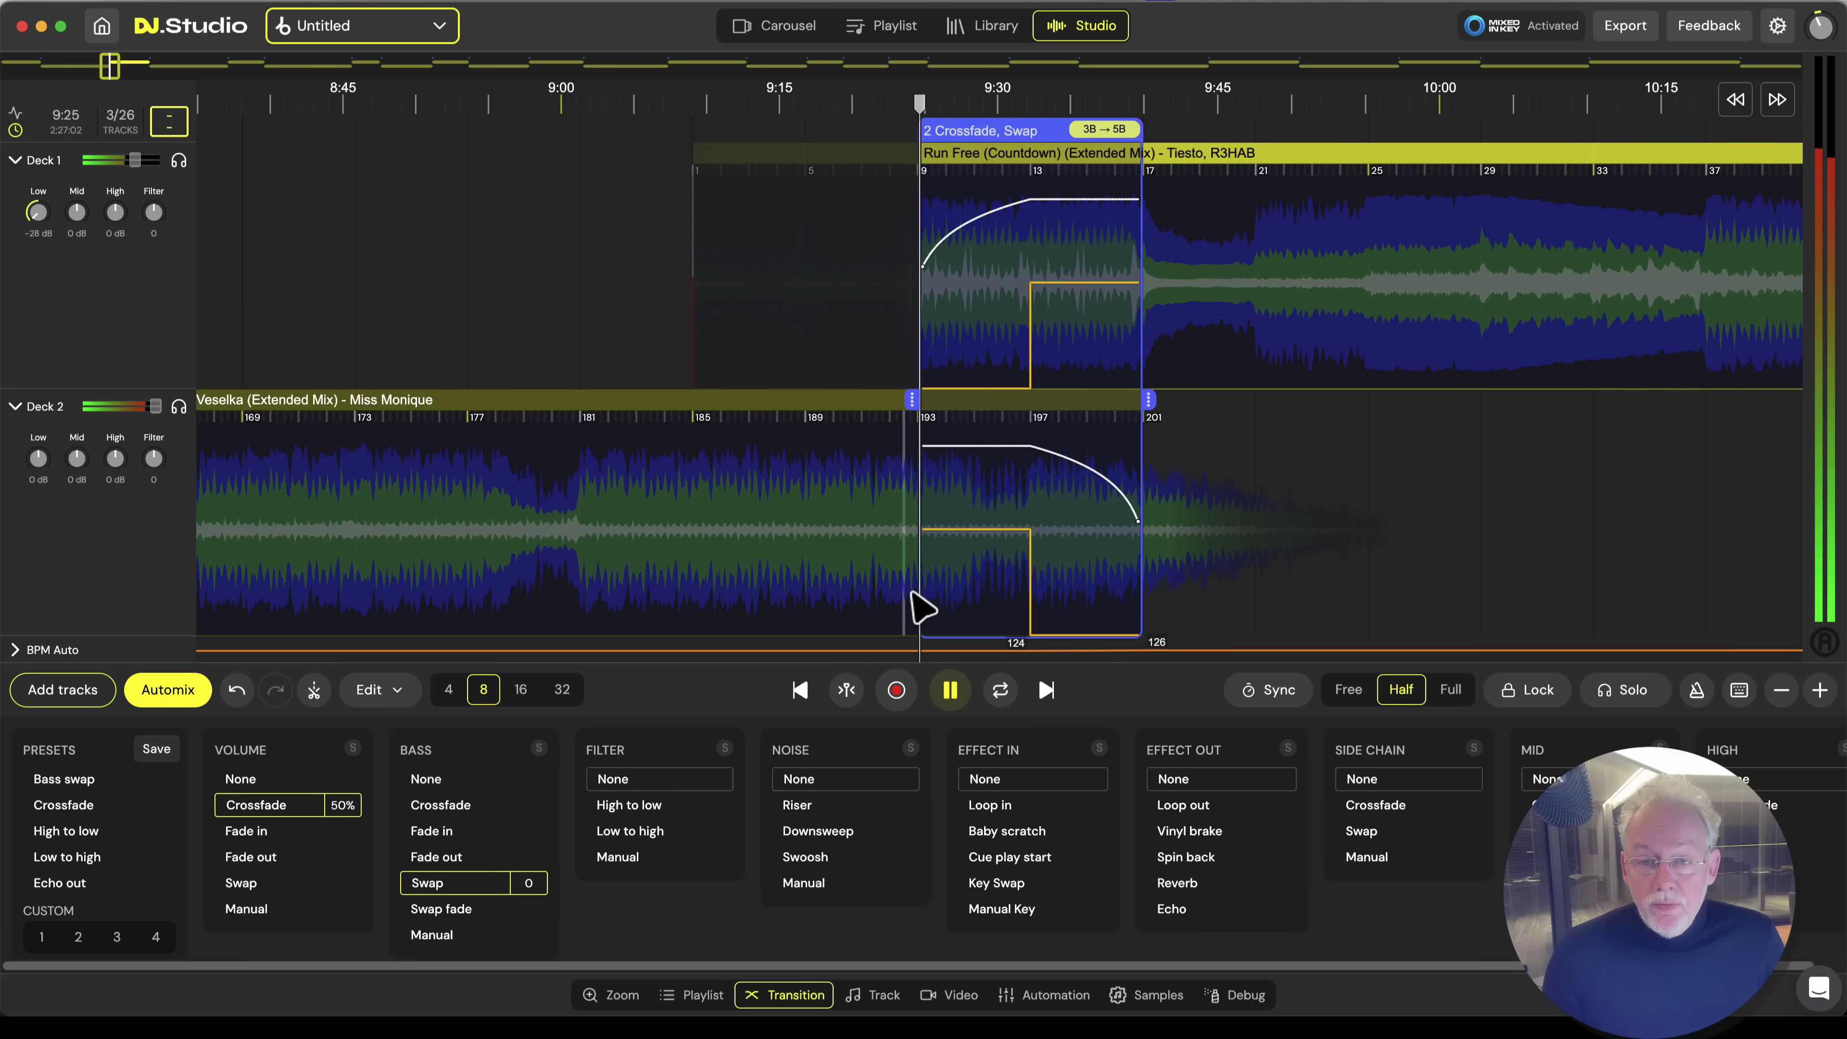
pyautogui.scroll(5, 1032, 593)
pyautogui.scroll(2, 951, 566)
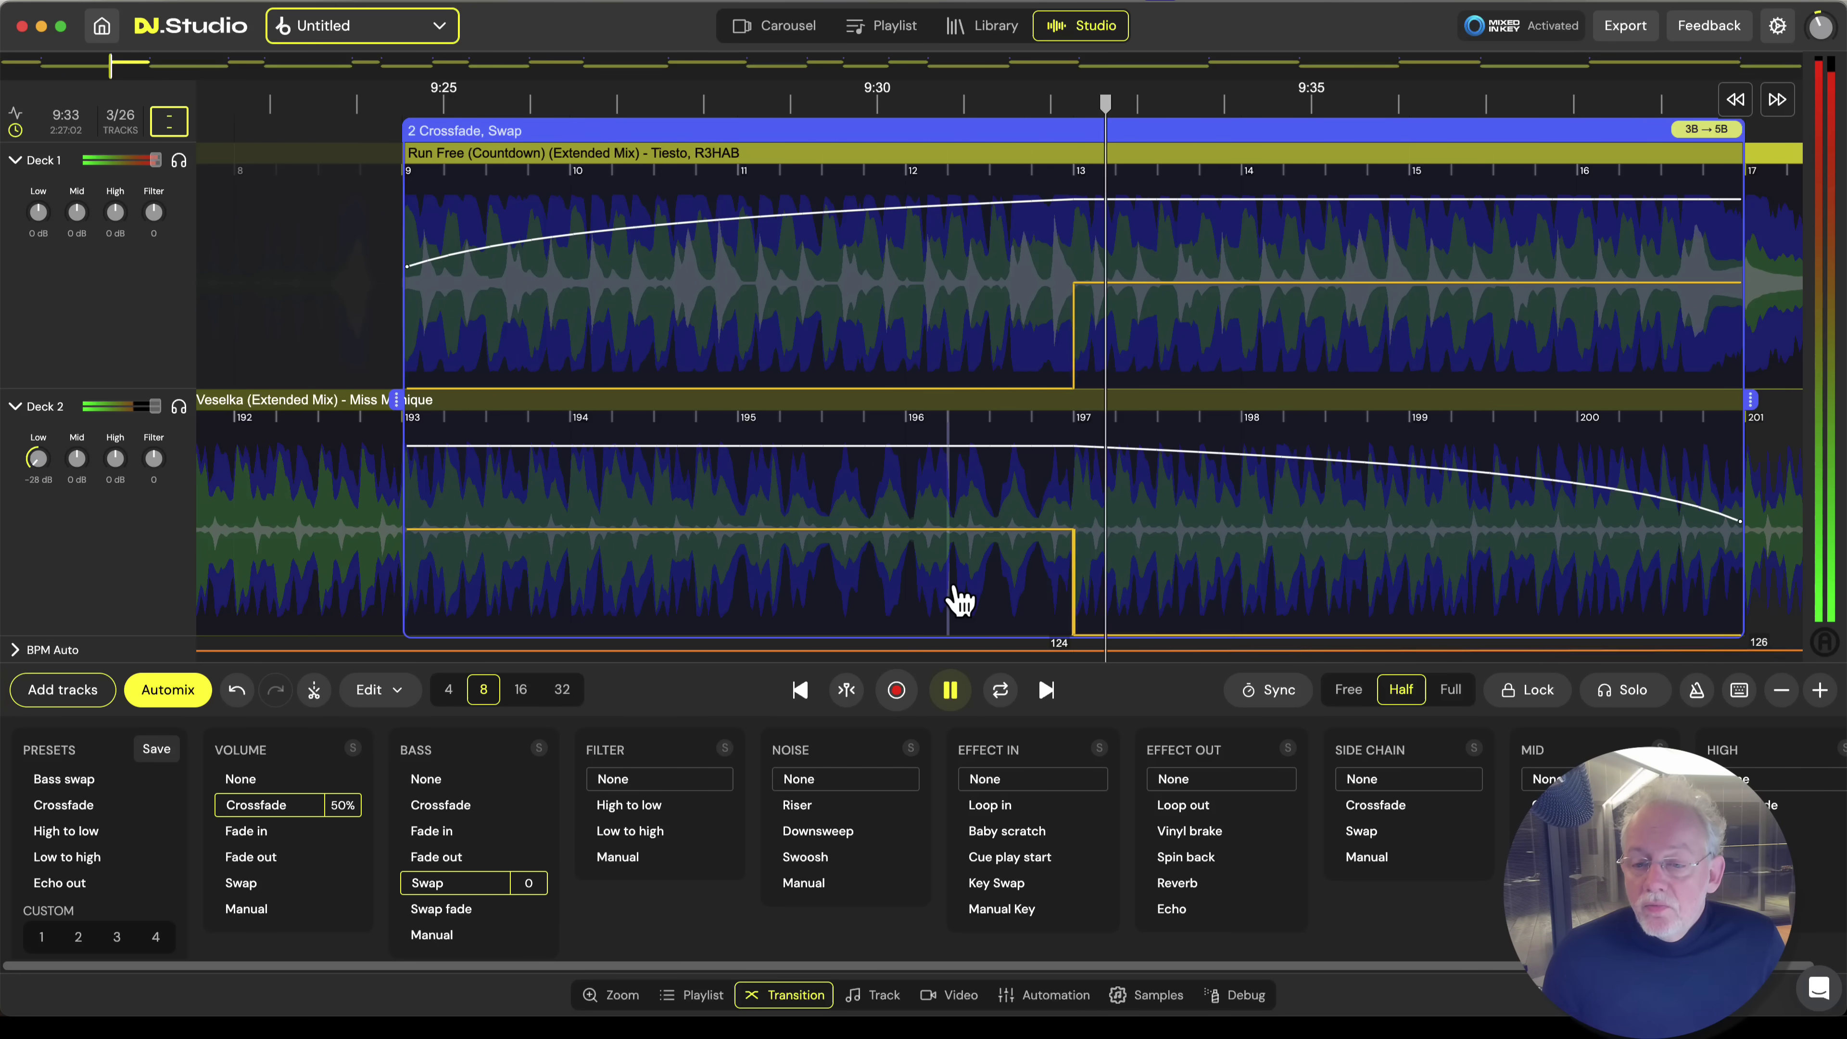
pyautogui.press('space')
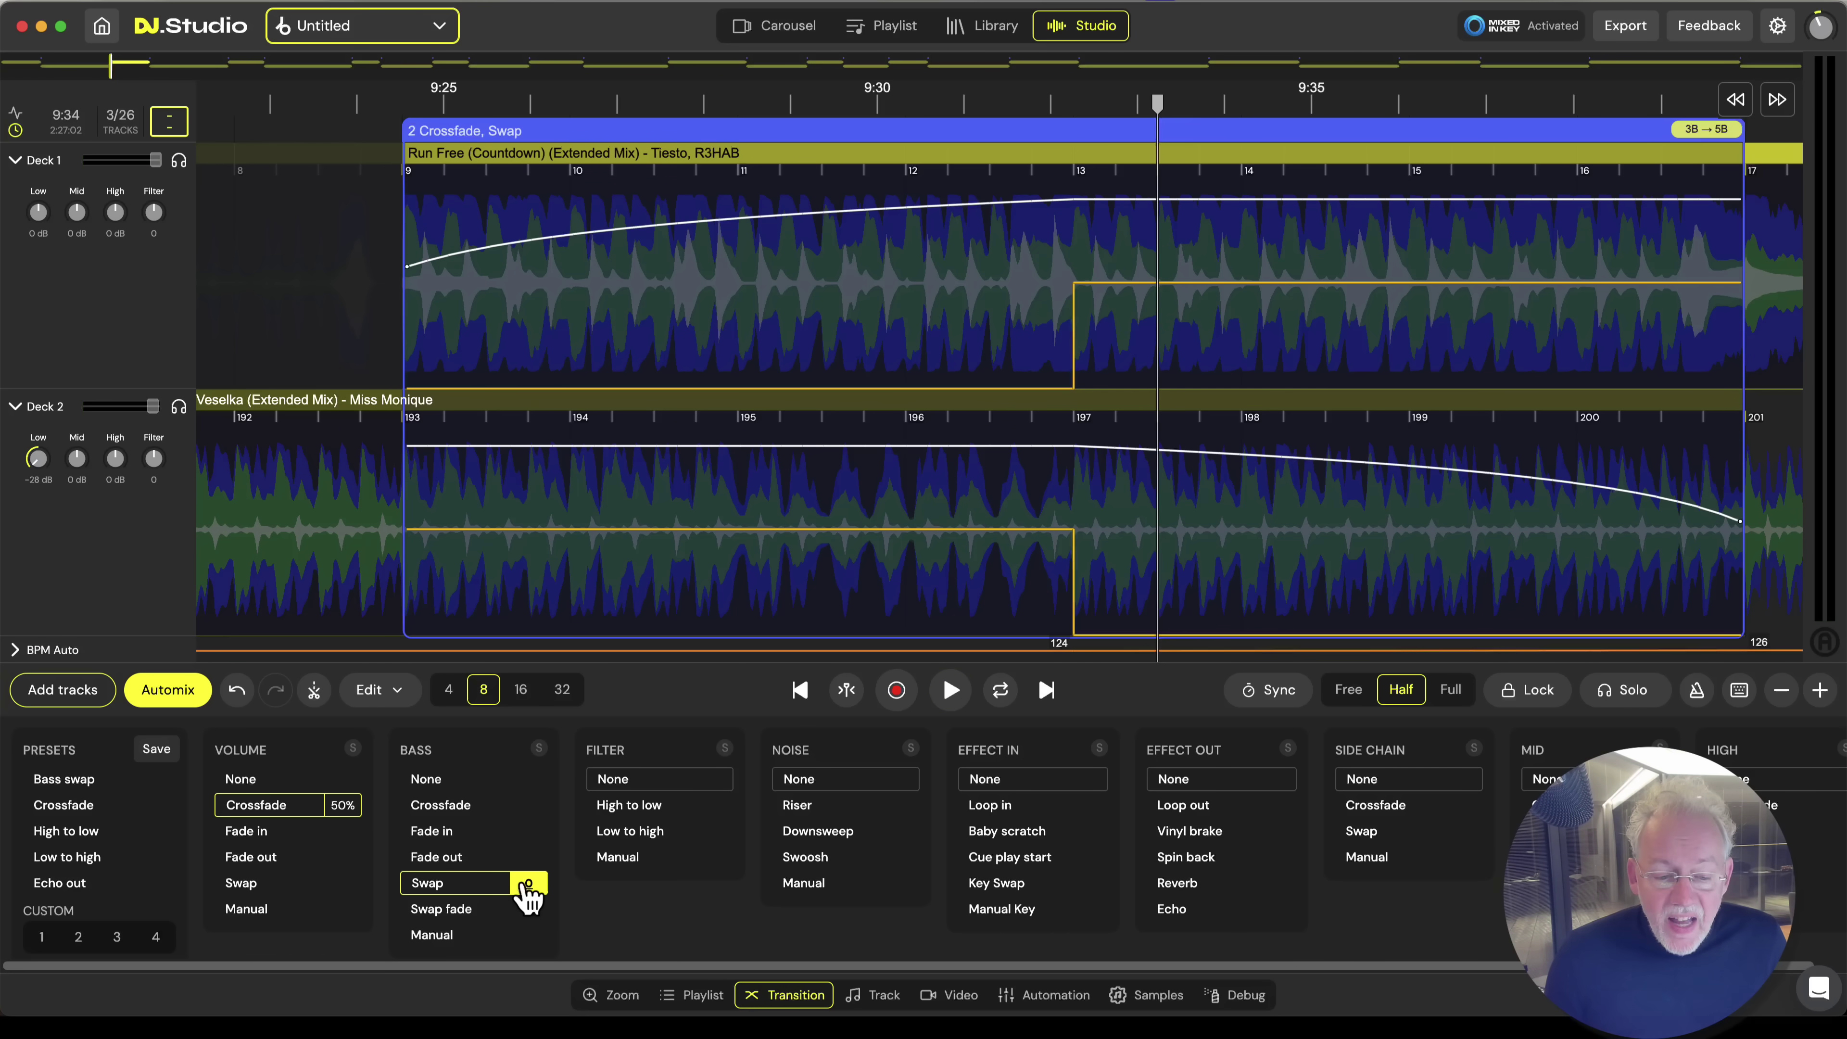
# Add a 25-50 Riser noise to the Veselka-to-Run Free transition and play from just before it.
pyautogui.scroll(2, 528, 896)
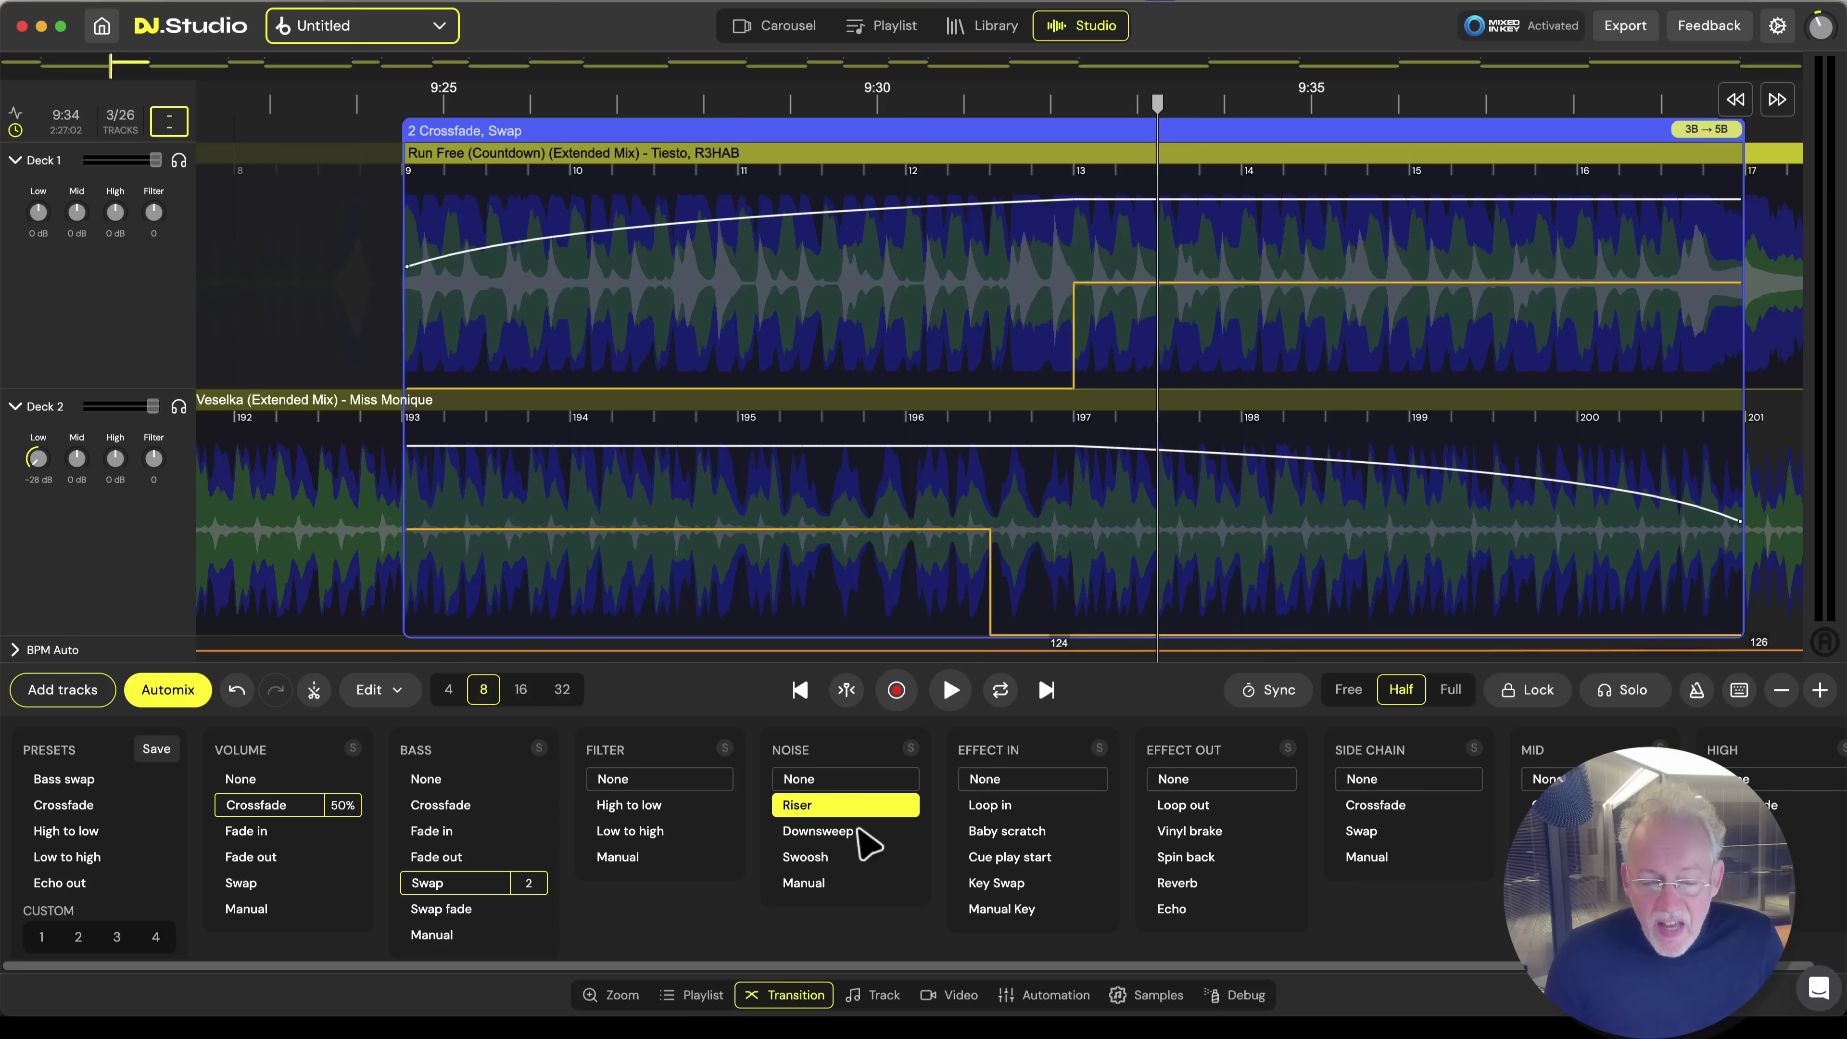
pyautogui.click(836, 807)
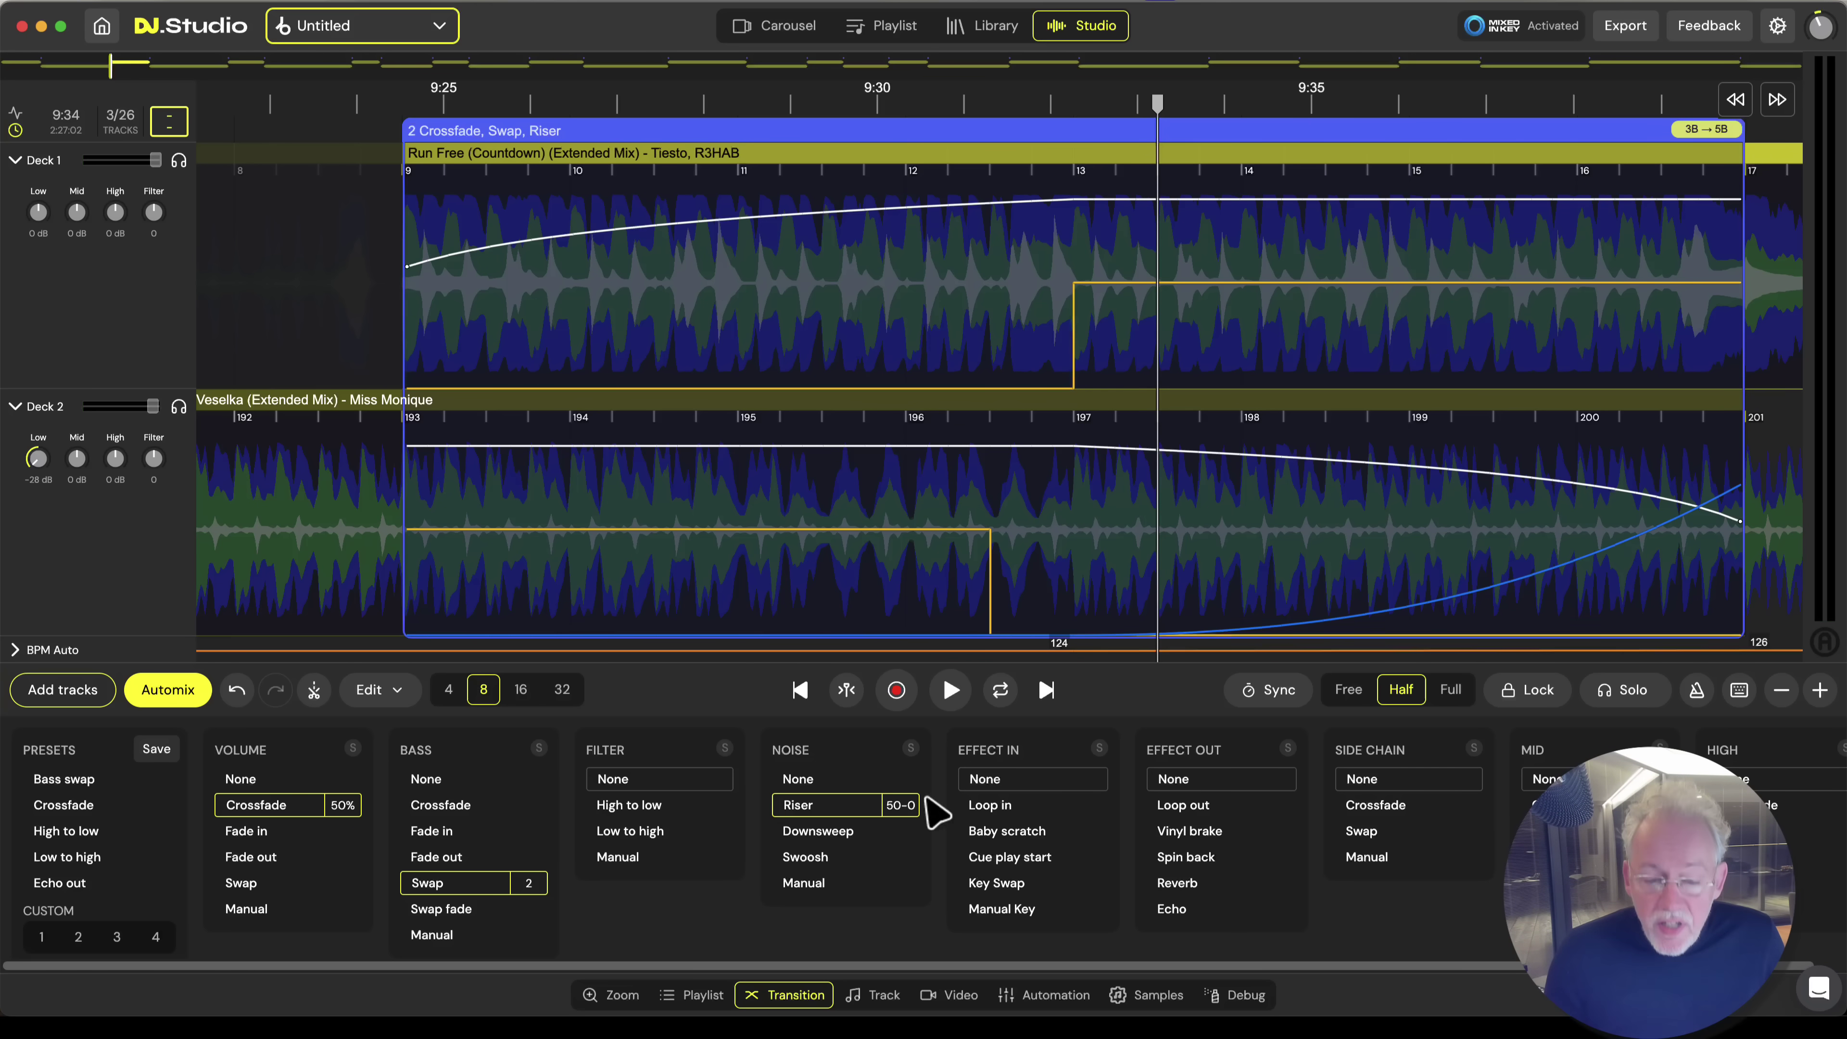
pyautogui.click(898, 806)
pyautogui.click(900, 806)
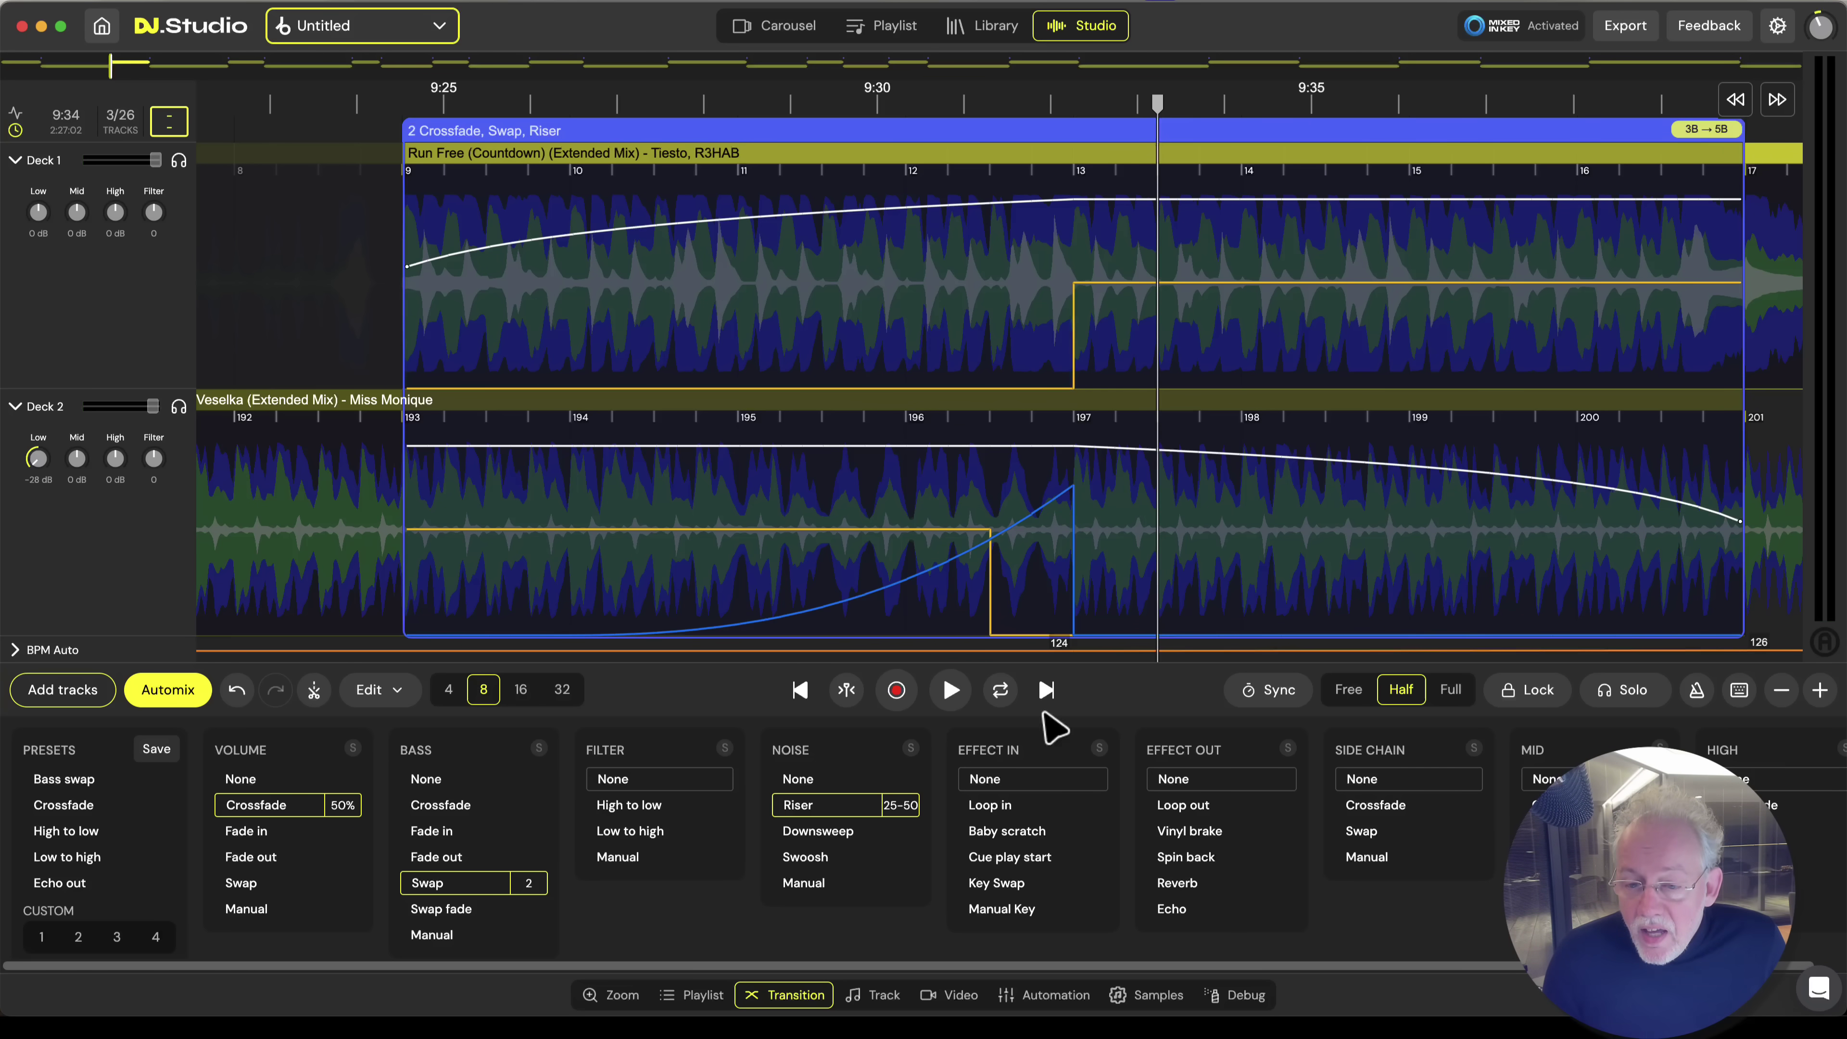
pyautogui.click(654, 571)
pyautogui.press('space')
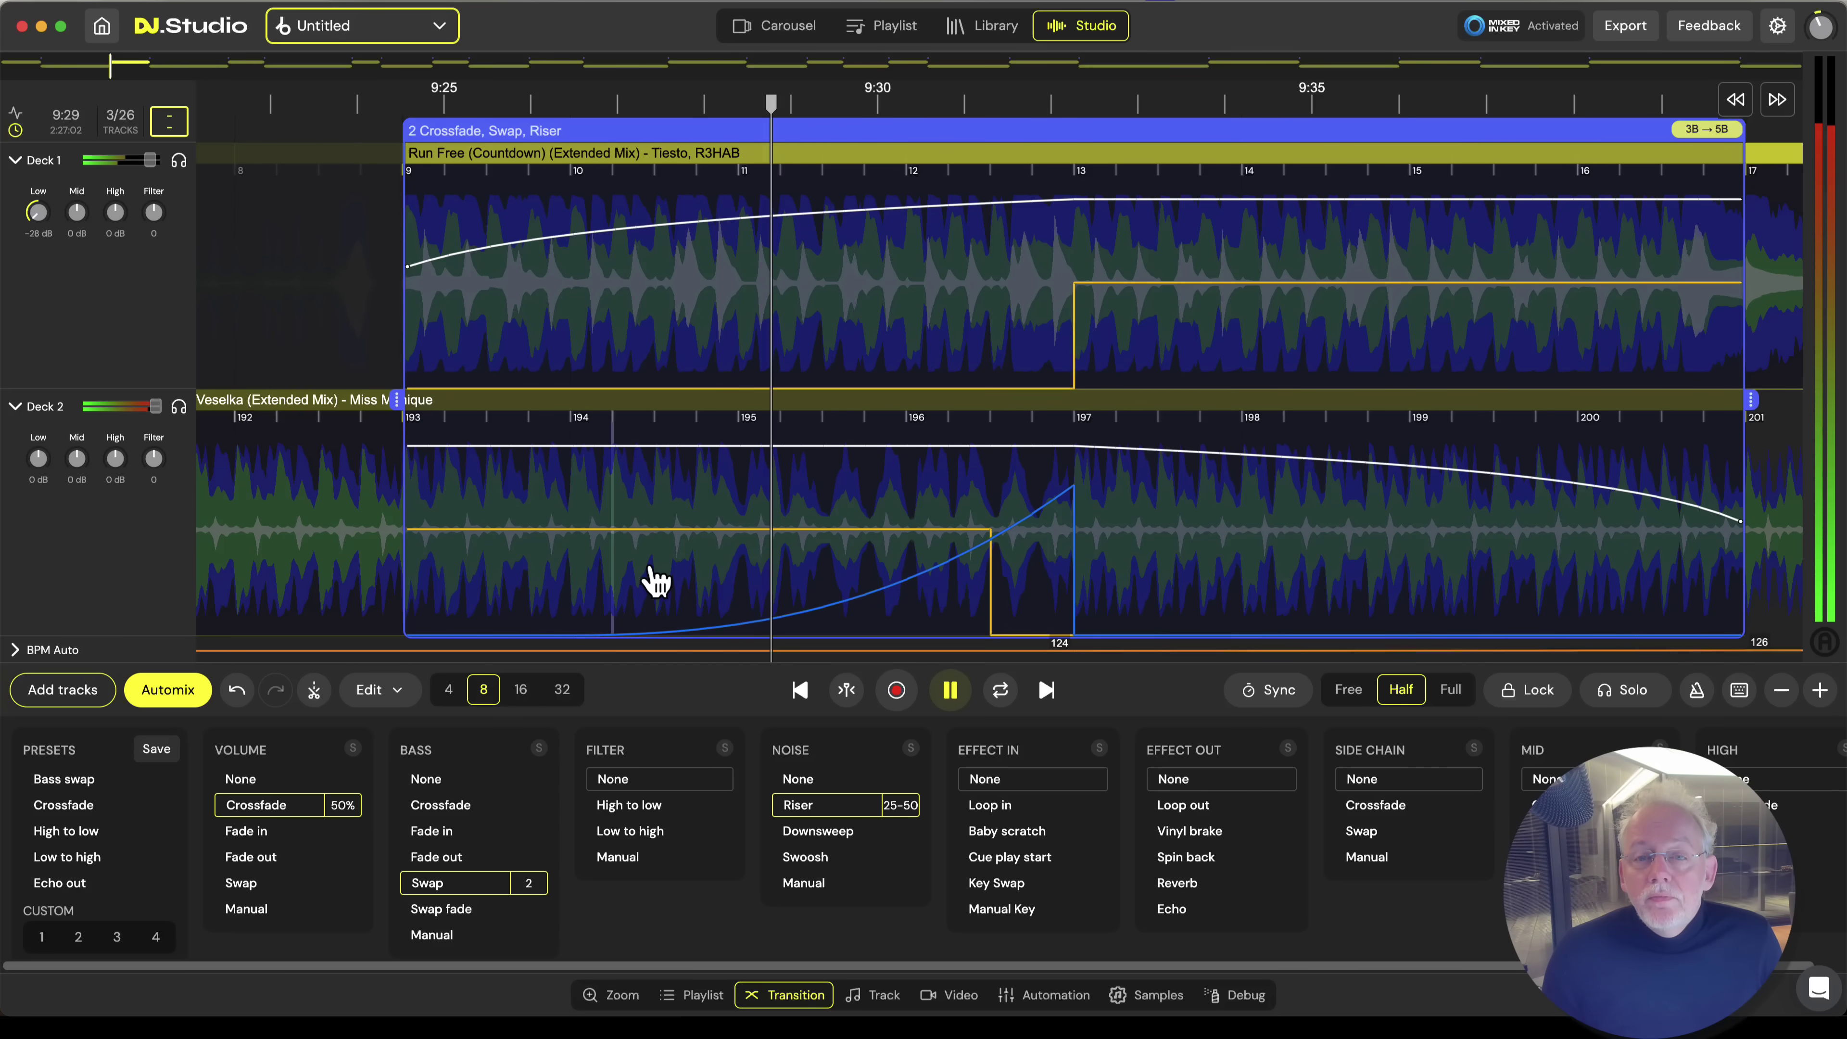